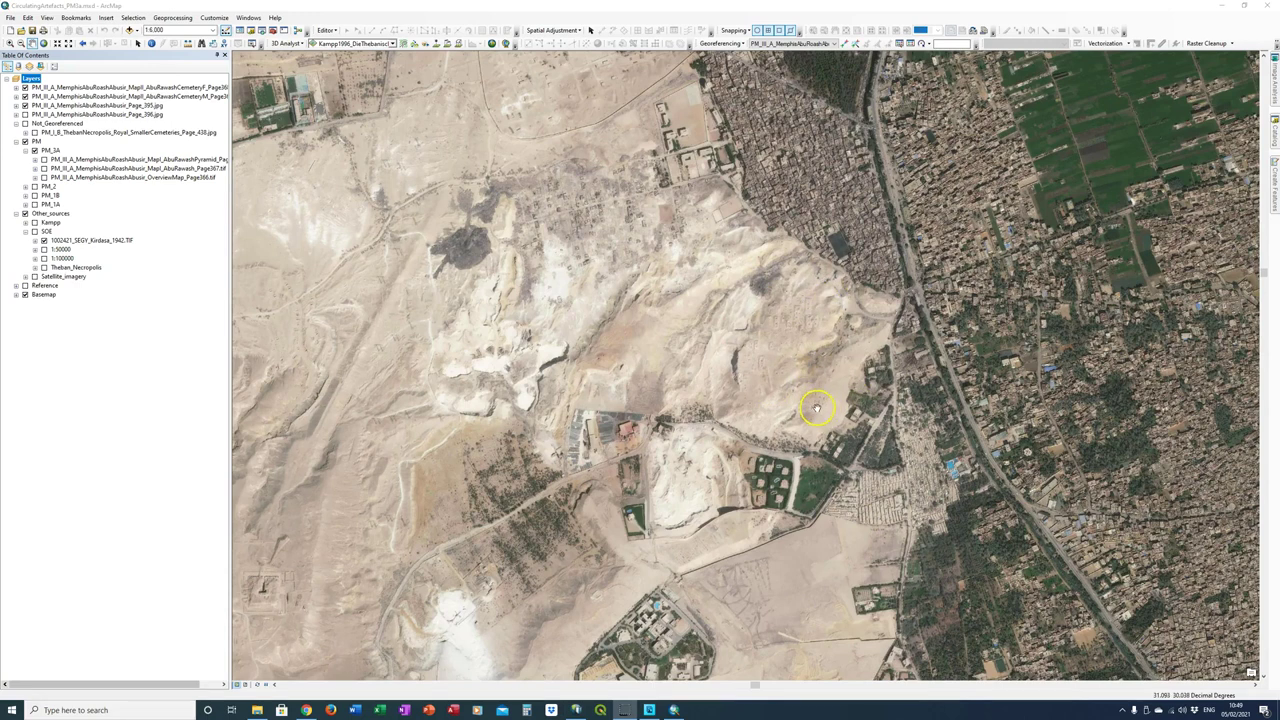
Step: Widen the Table of Contents, select the Cemetery F layer, and zoom the site to 1:2,000
left_click_drag(233, 130, 251, 130)
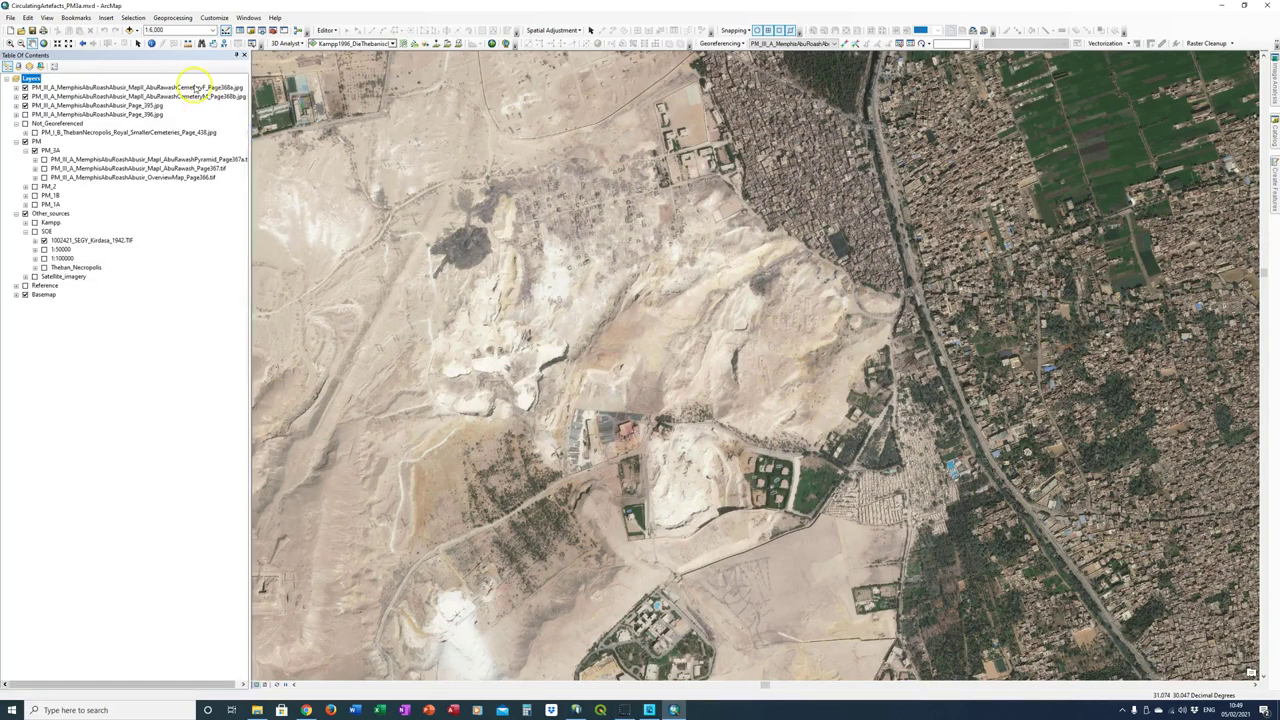
left_click(194, 88)
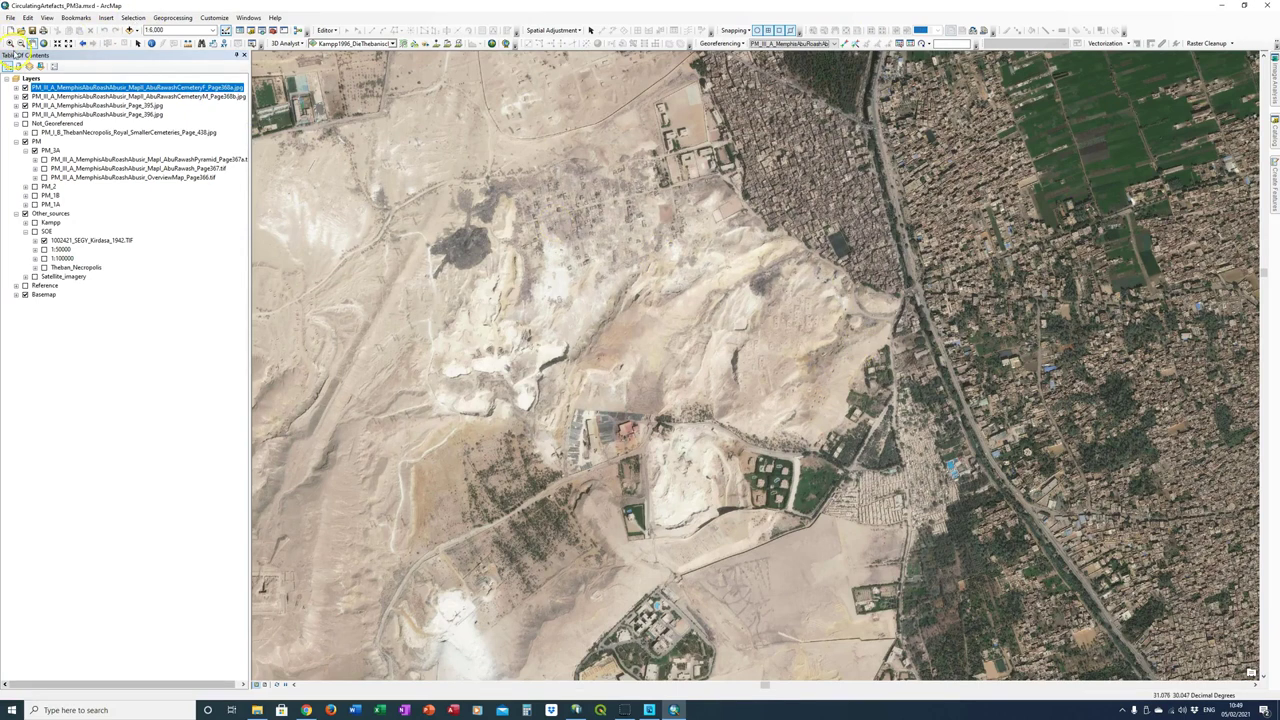
left_click(10, 43)
left_click_drag(670, 226, 899, 452)
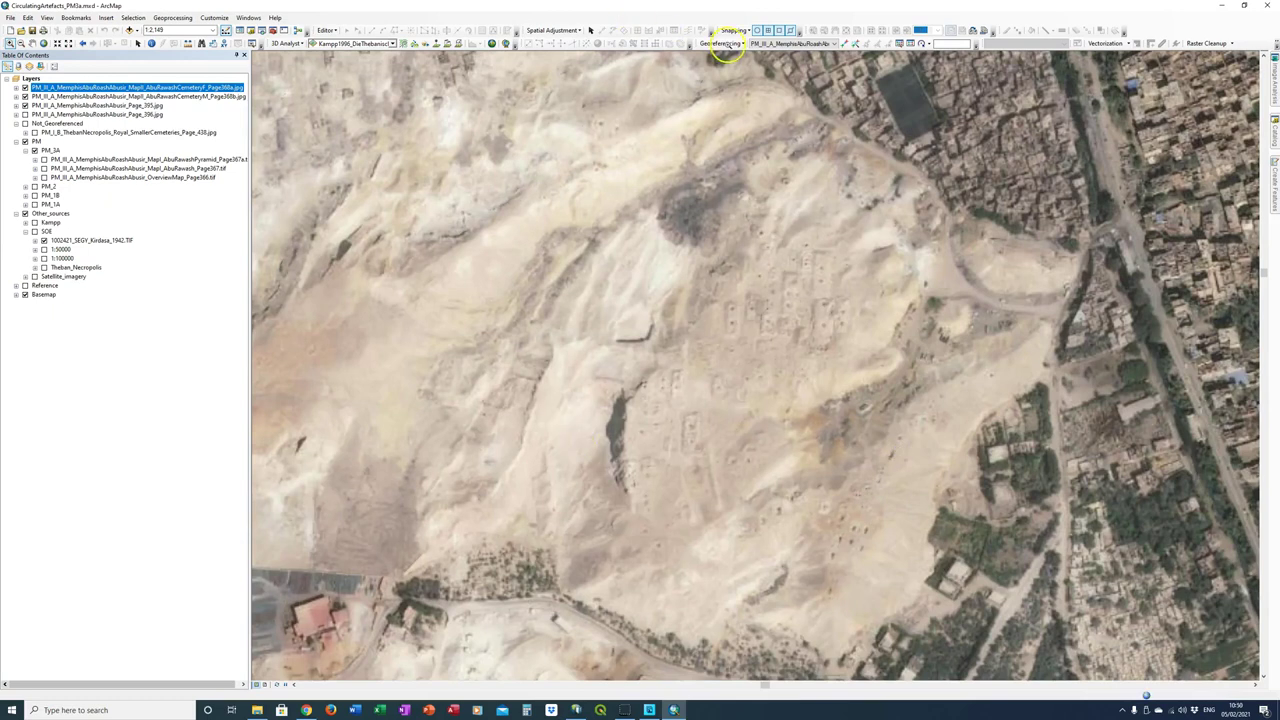
left_click(182, 29)
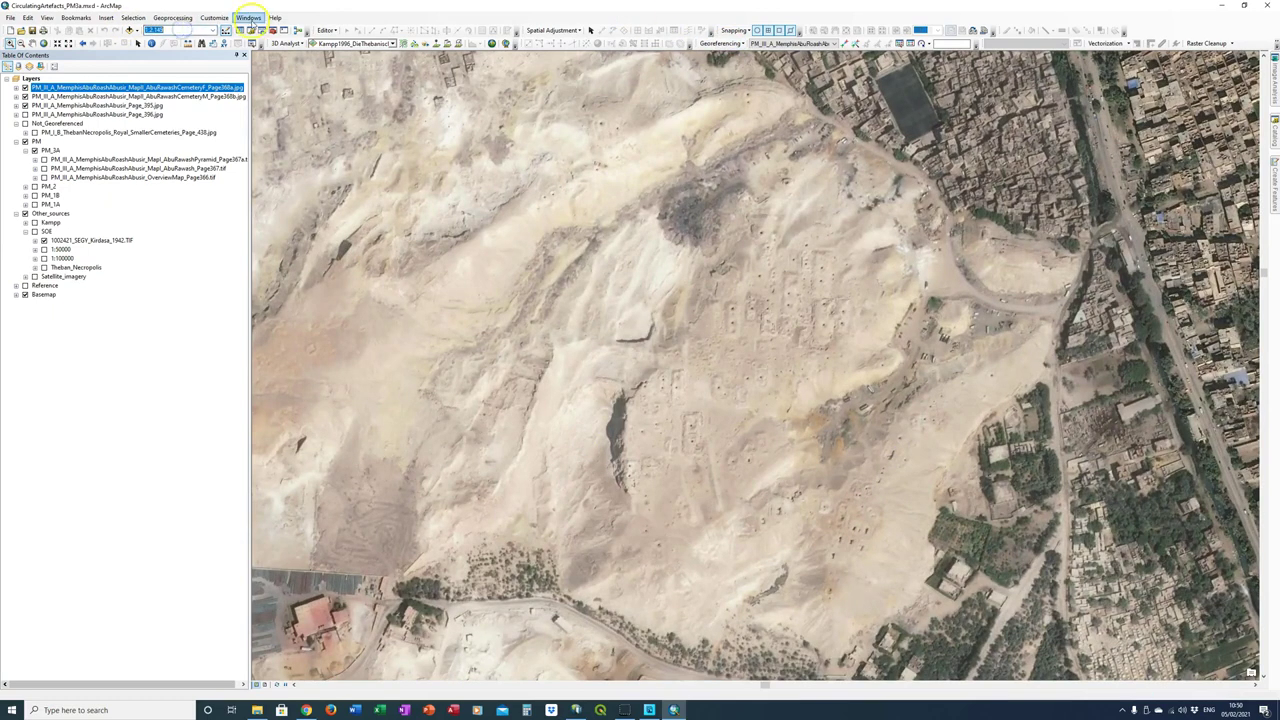
key("Return")
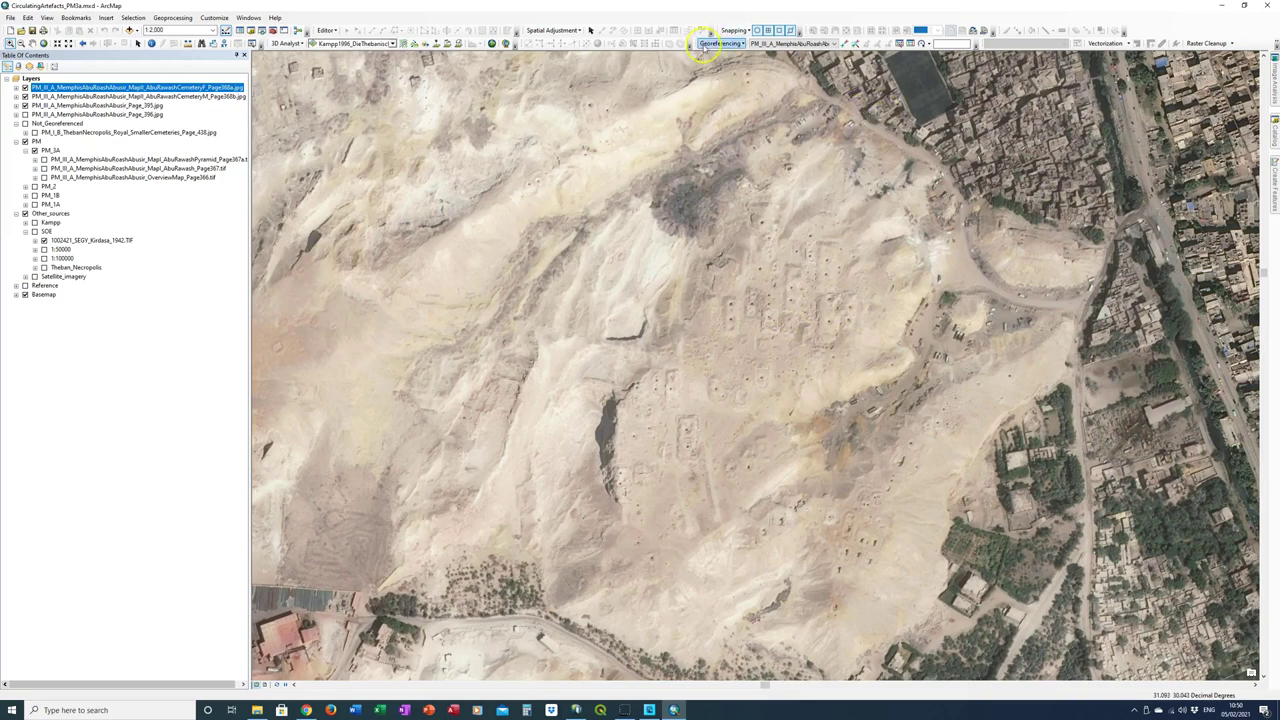
Step: Choose the Cemetery F plan for georeferencing and fit it to the current display
left_click(766, 44)
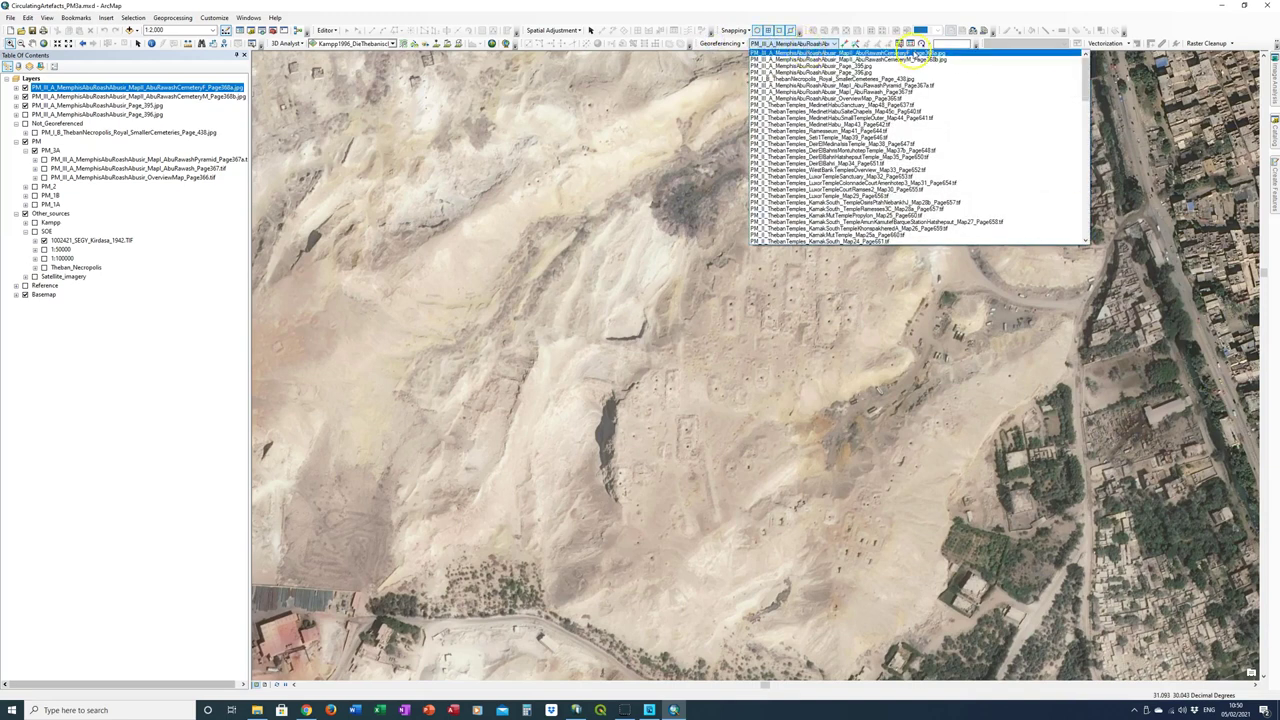
left_click(915, 53)
left_click(726, 44)
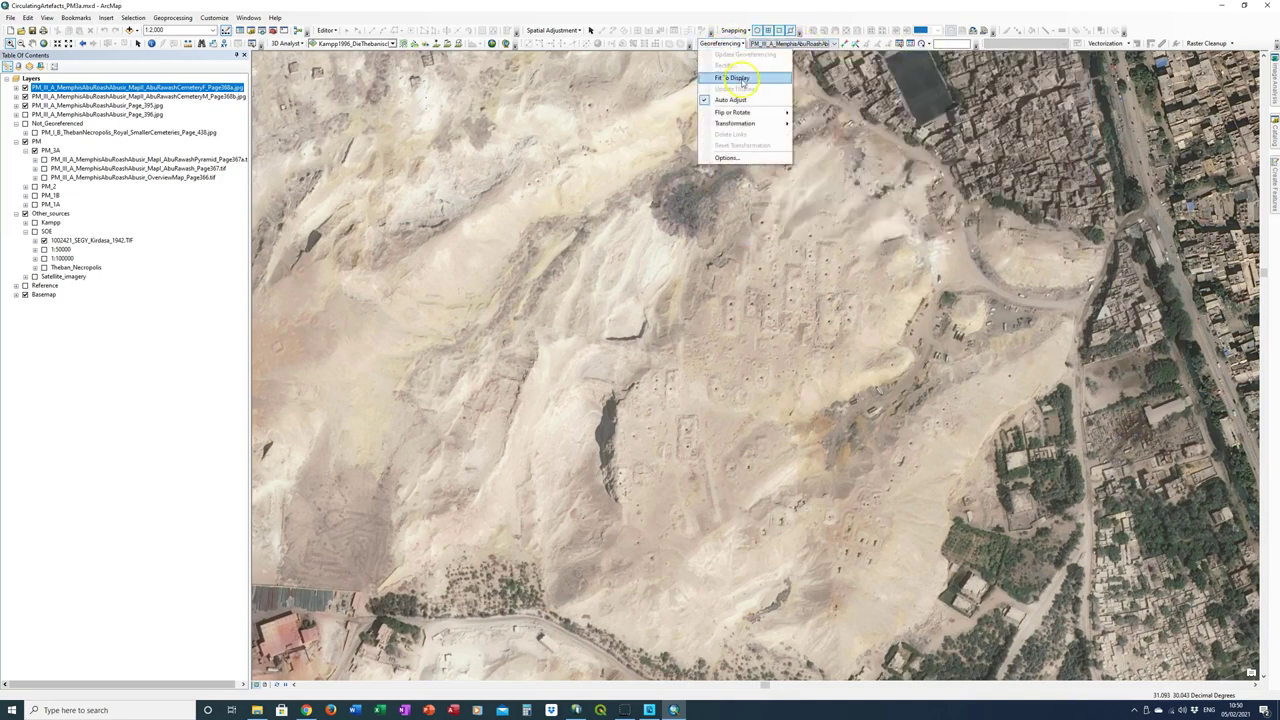
left_click(742, 79)
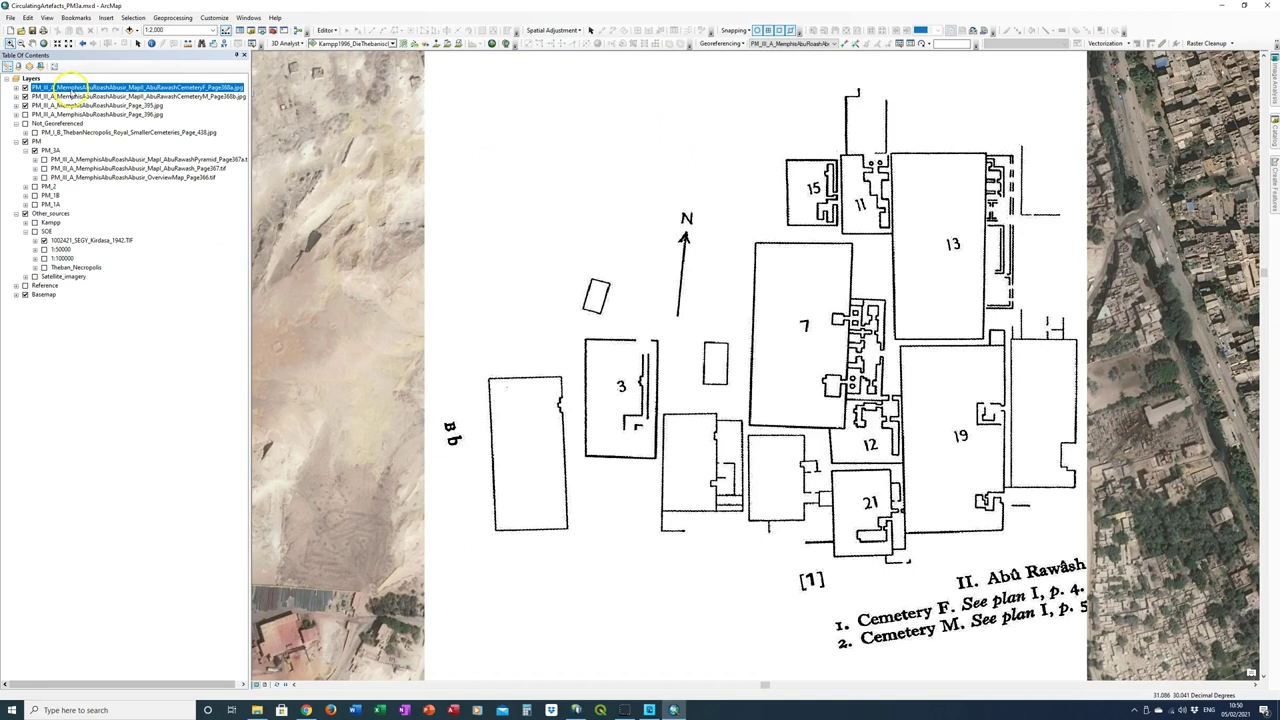
Step: Set the Cemetery F layer's transparency to 50%
double_click(70, 88)
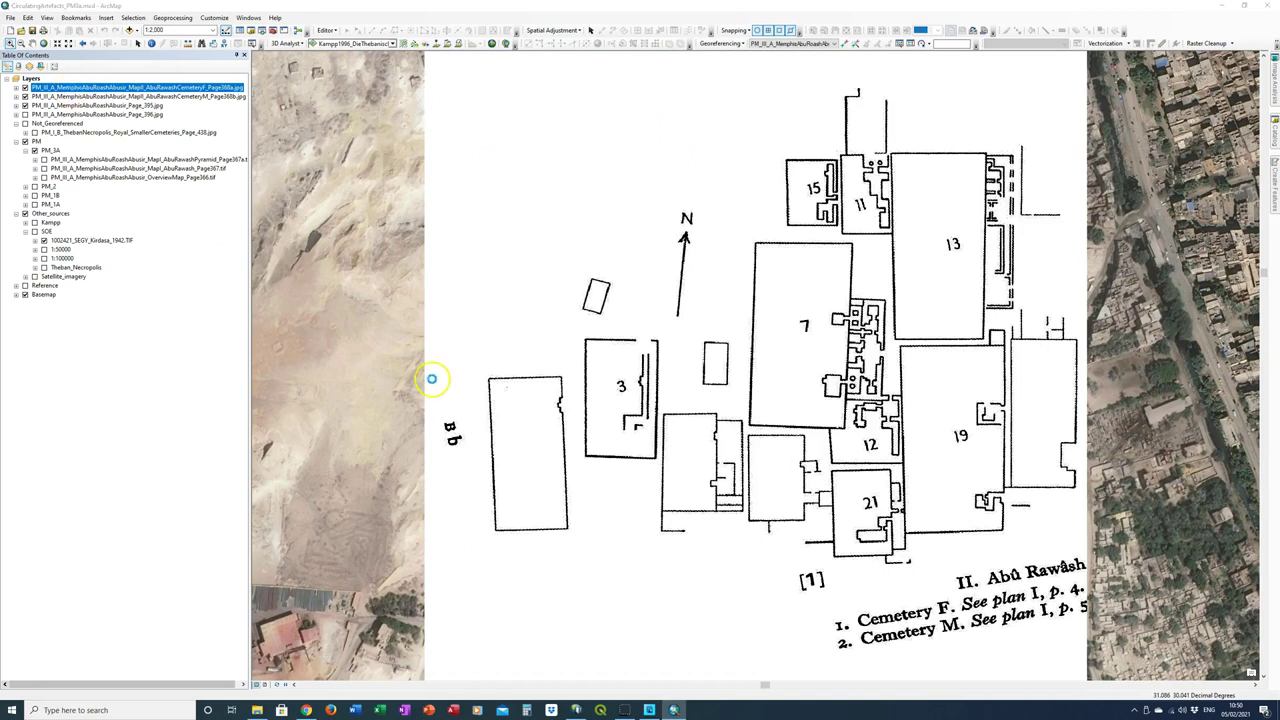
key("Tab")
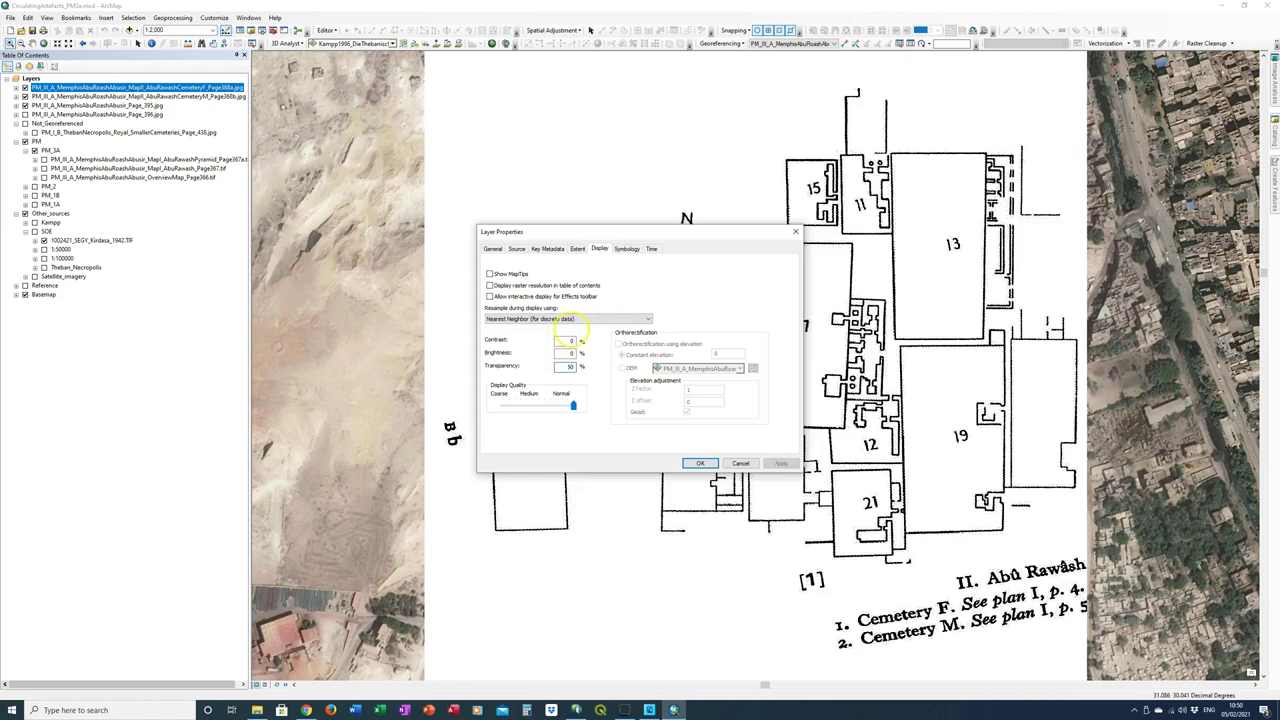
type("50")
key("Return")
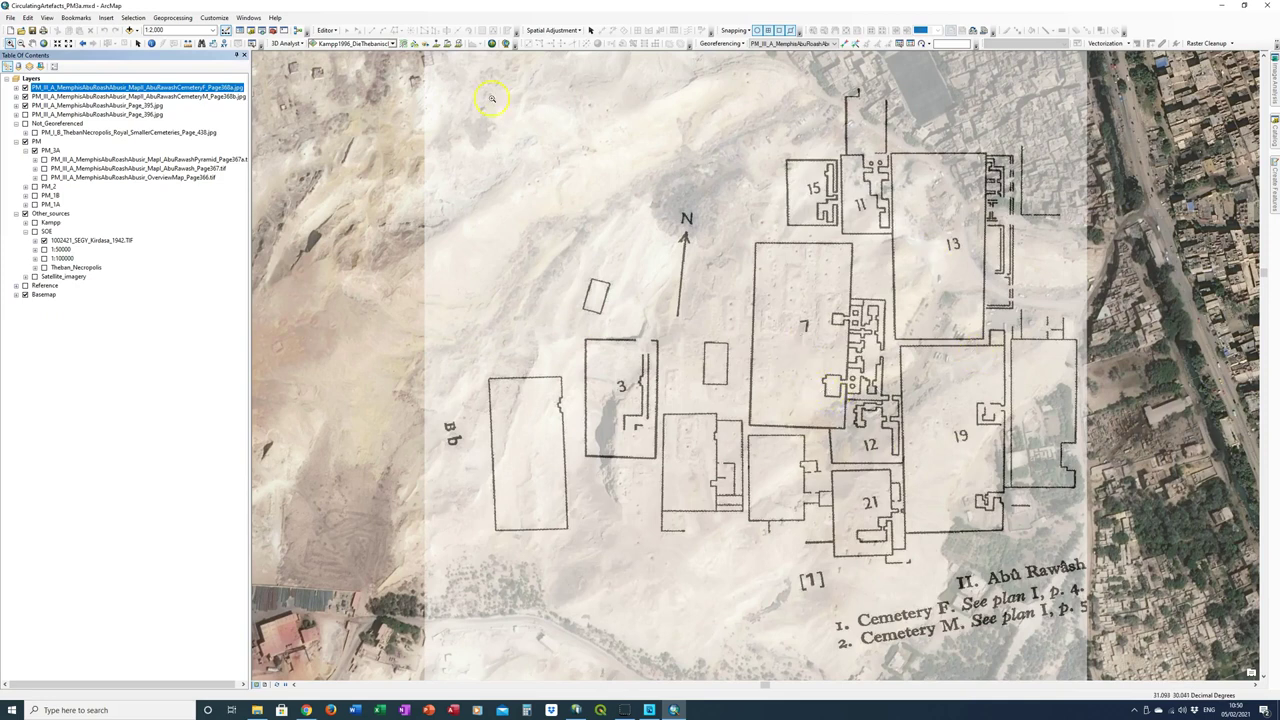
Step: Zoom into the plan's middle, refit the whole plan to the display, then zoom out to 1:1,000
left_click(32, 43)
left_click_drag(992, 288, 941, 279)
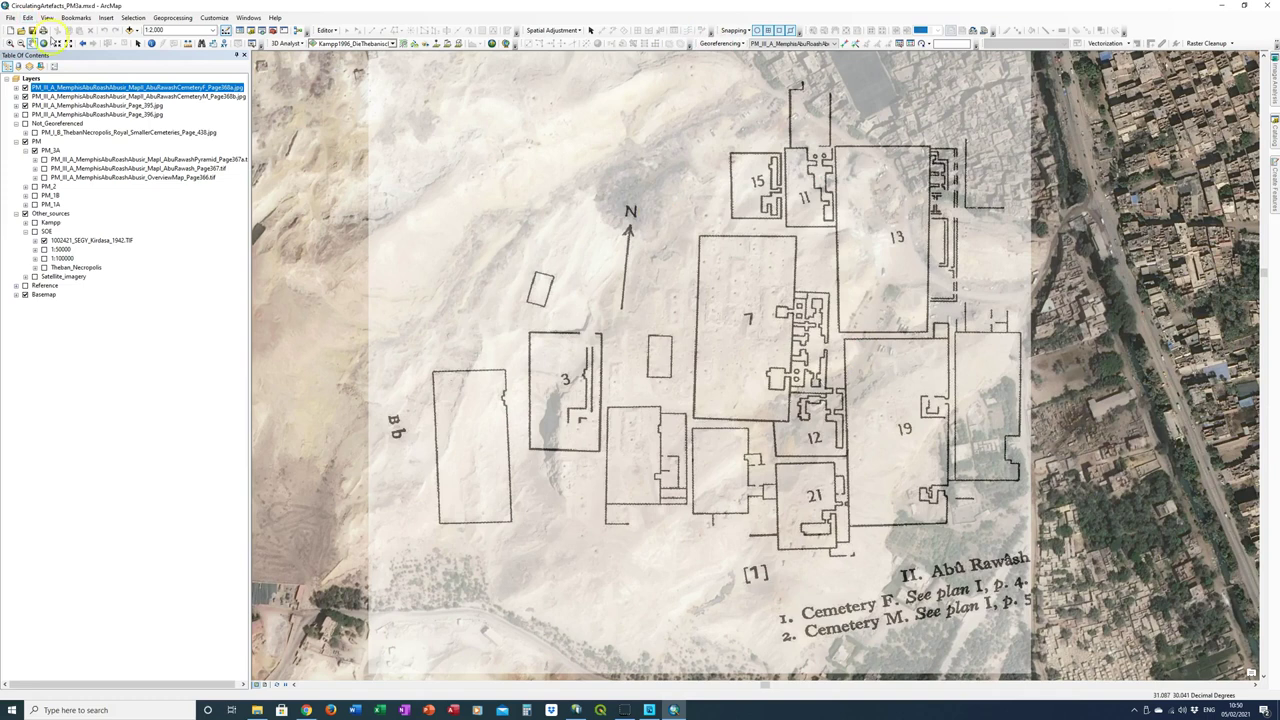
left_click(10, 43)
left_click_drag(584, 242, 840, 468)
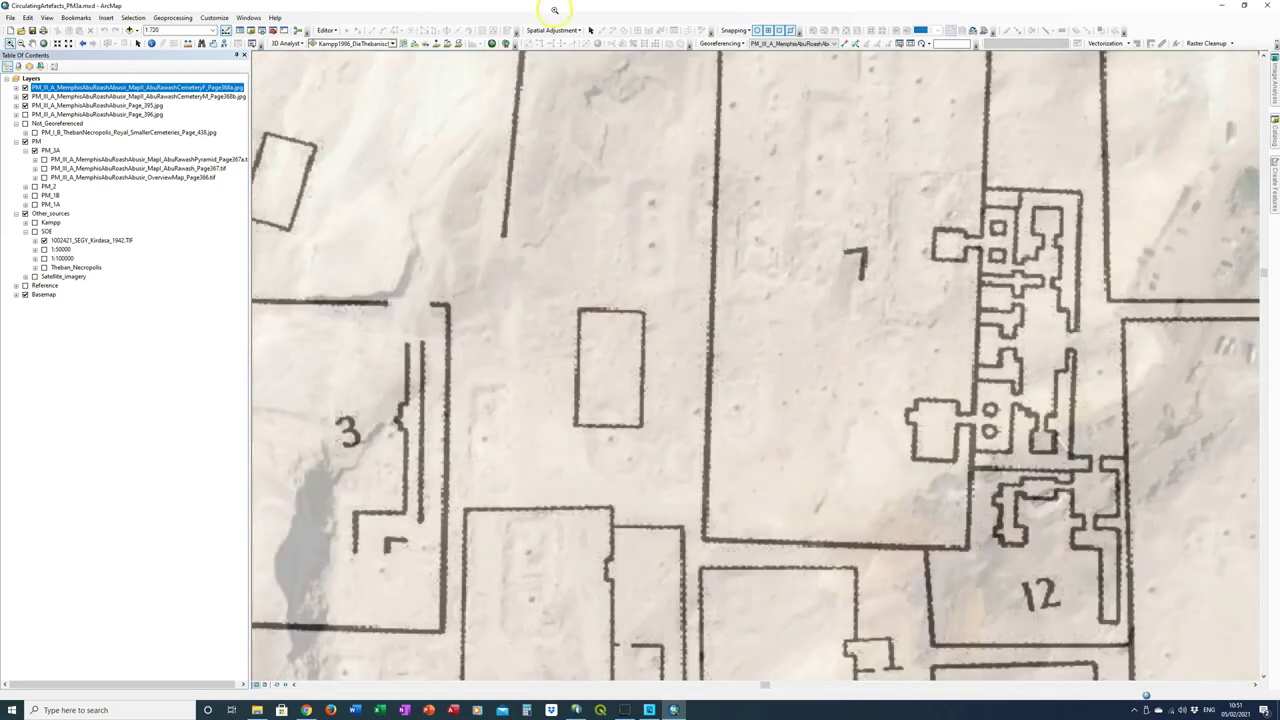
left_click(712, 44)
left_click(738, 76)
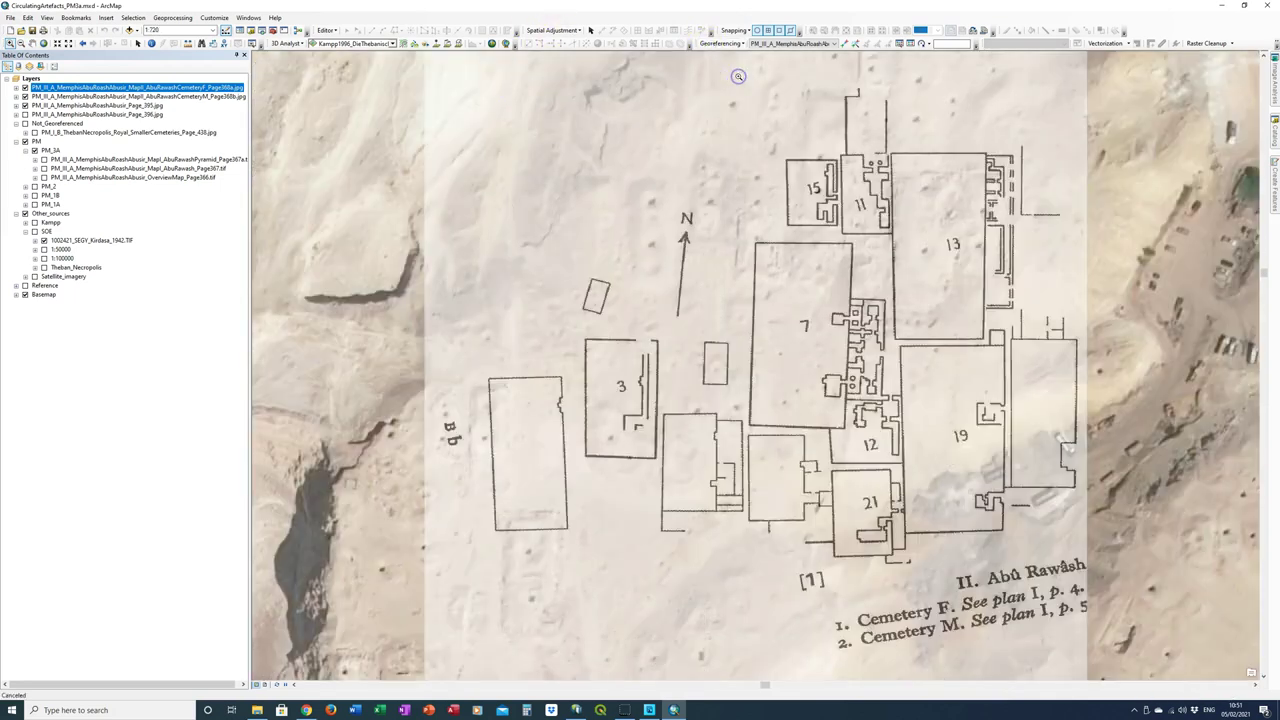
scroll(540, 377, "down", 1)
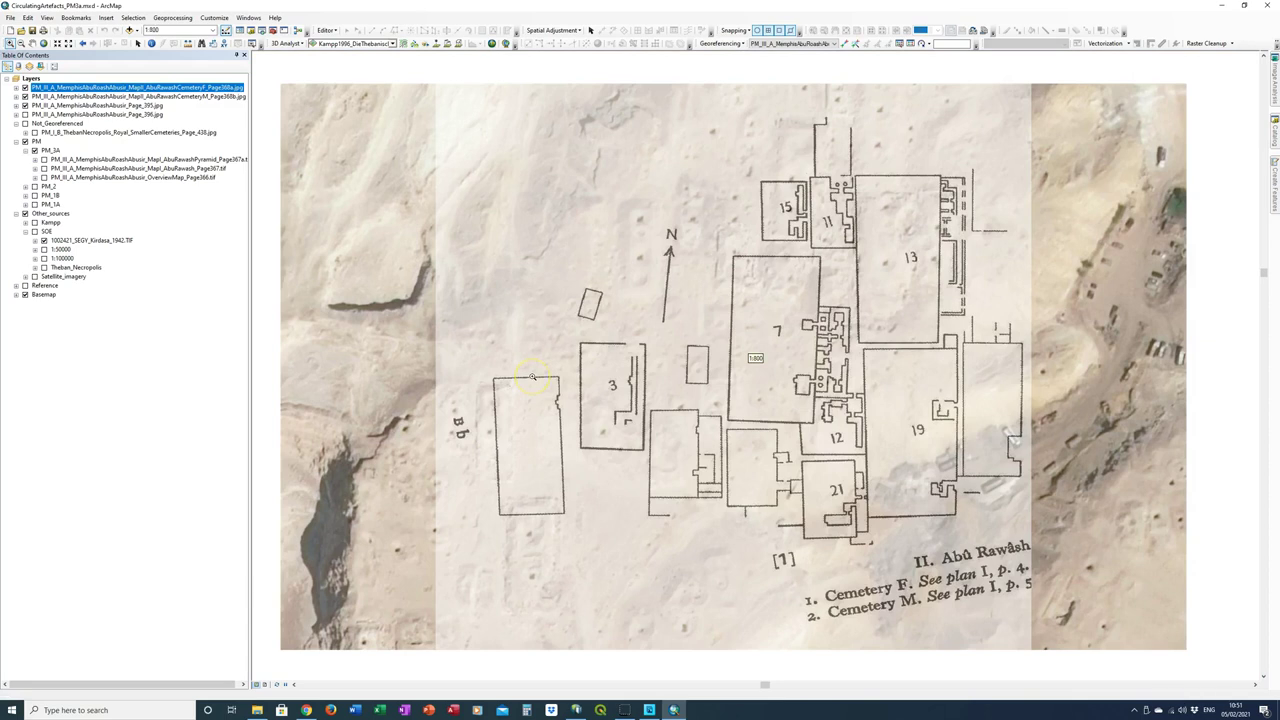
scroll(538, 348, "down", 1)
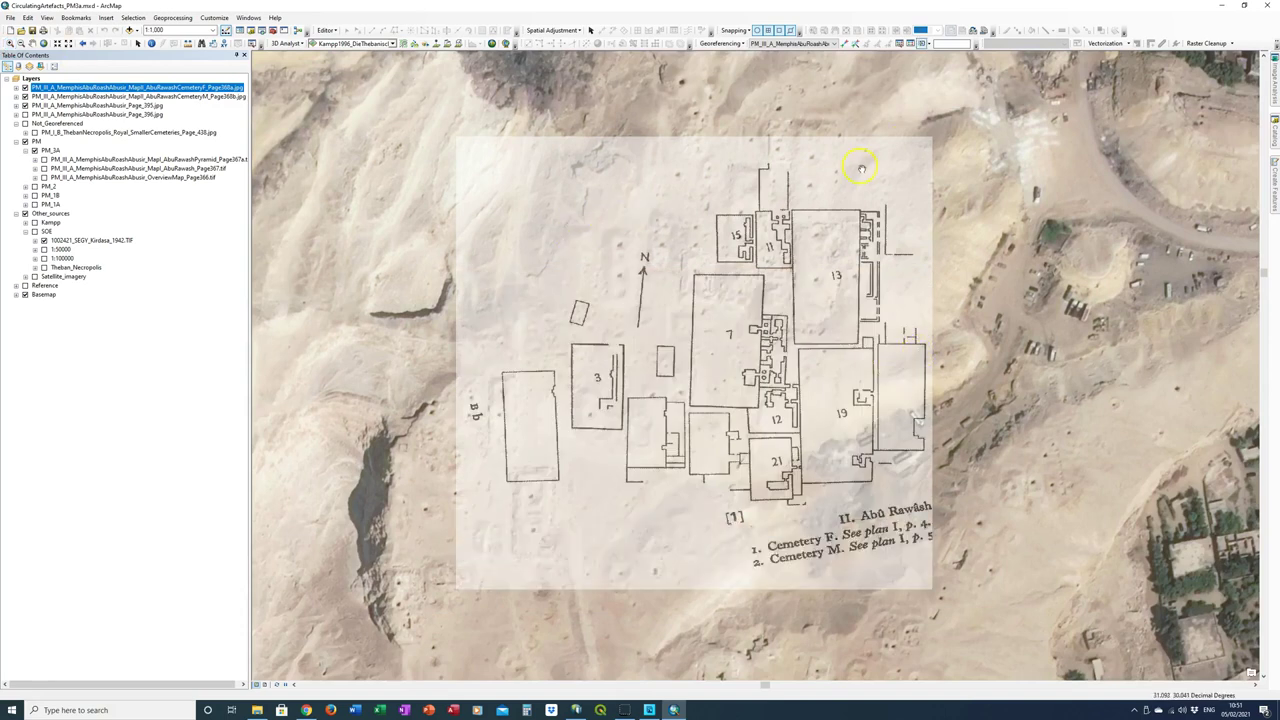
Step: Shift the Cemetery F plan over the cemetery site and zoom in on its right edge
left_click_drag(524, 151, 136, 129)
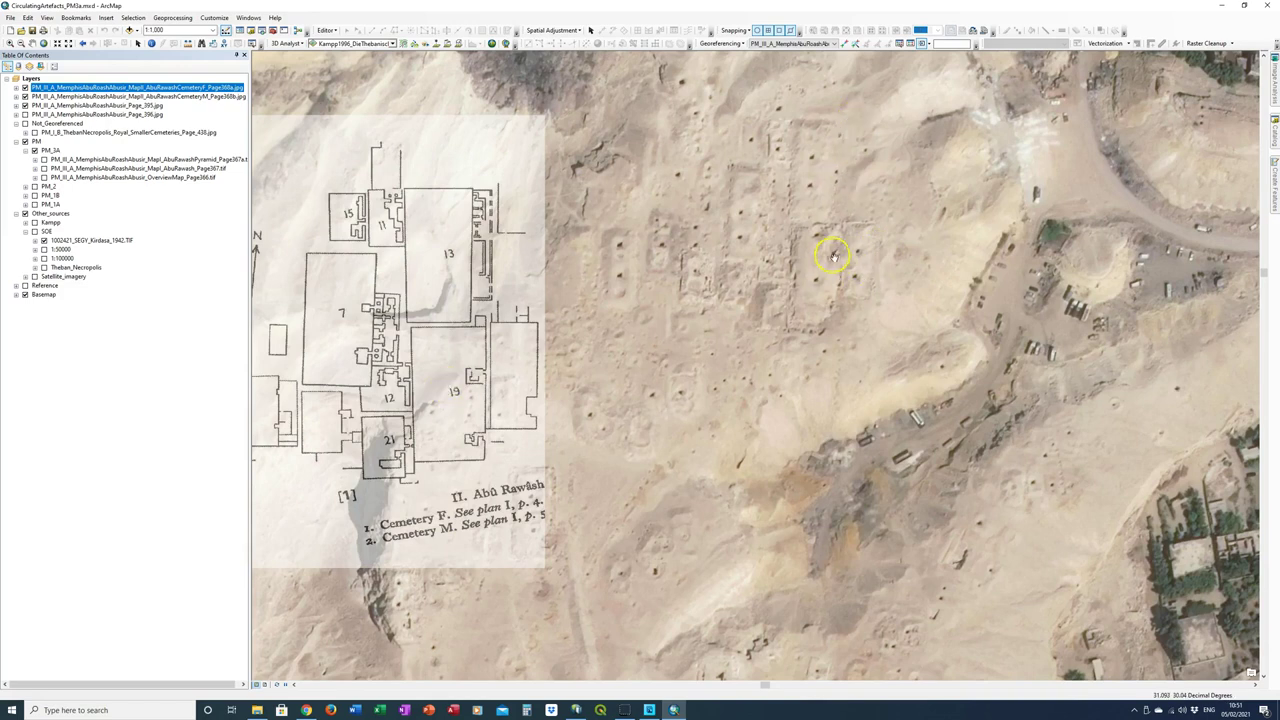
left_click_drag(447, 331, 492, 311)
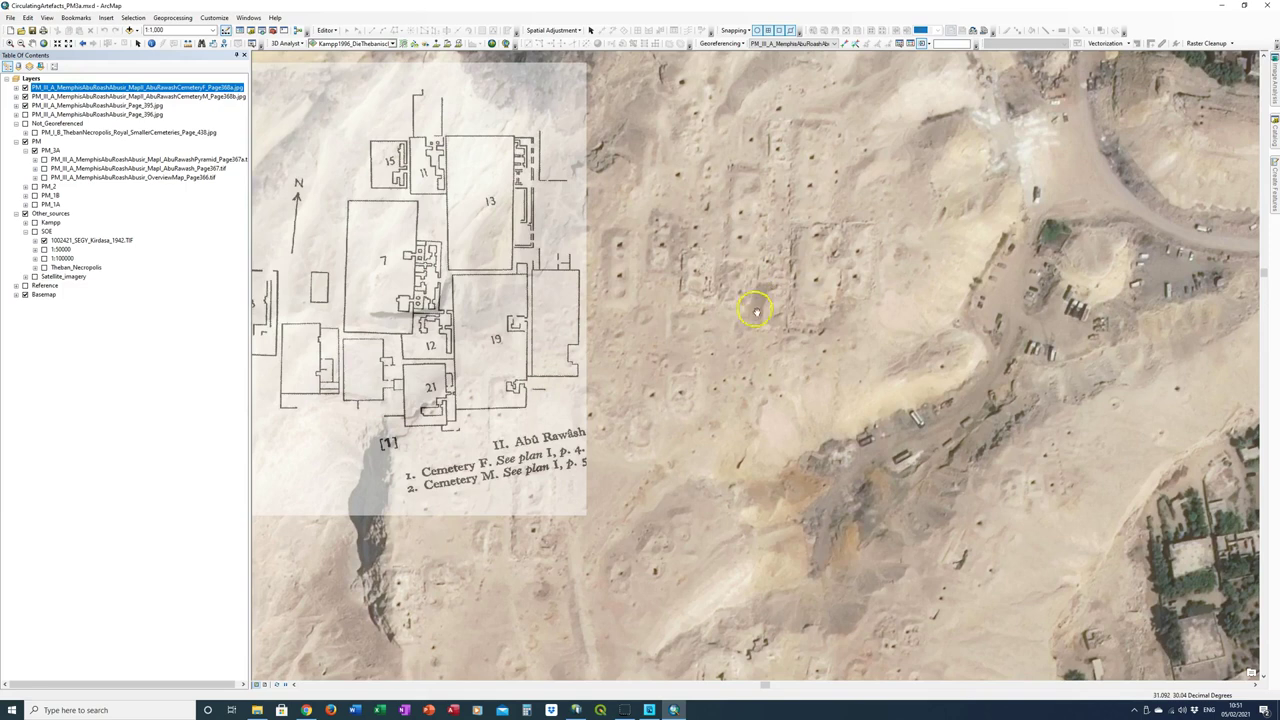
left_click(707, 286)
left_click_drag(322, 112, 399, 160)
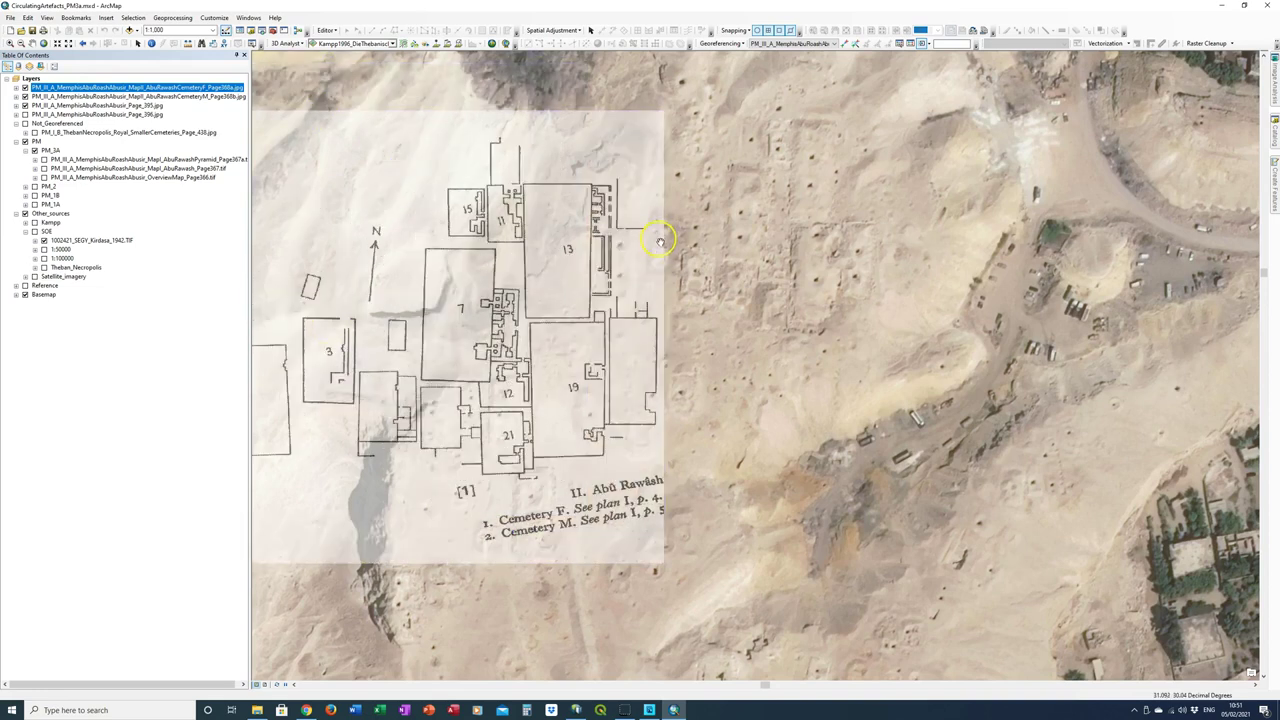
left_click_drag(281, 377, 565, 276)
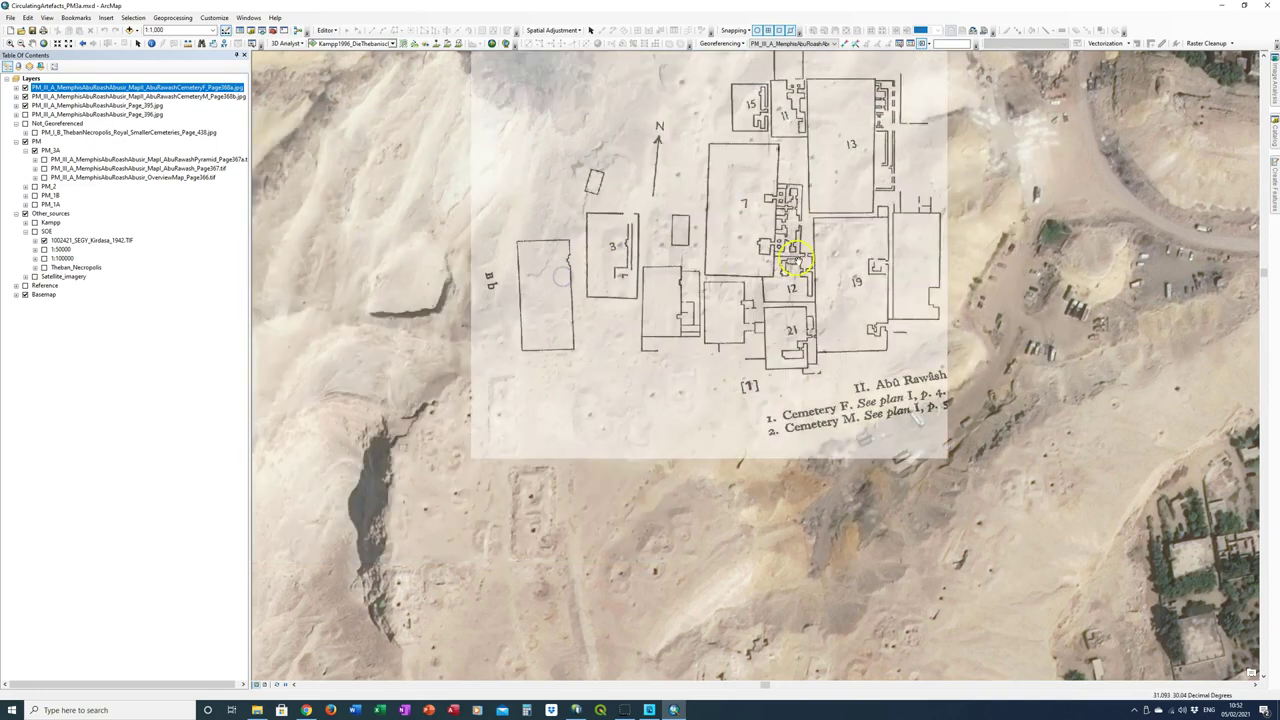
left_click_drag(805, 262, 486, 277)
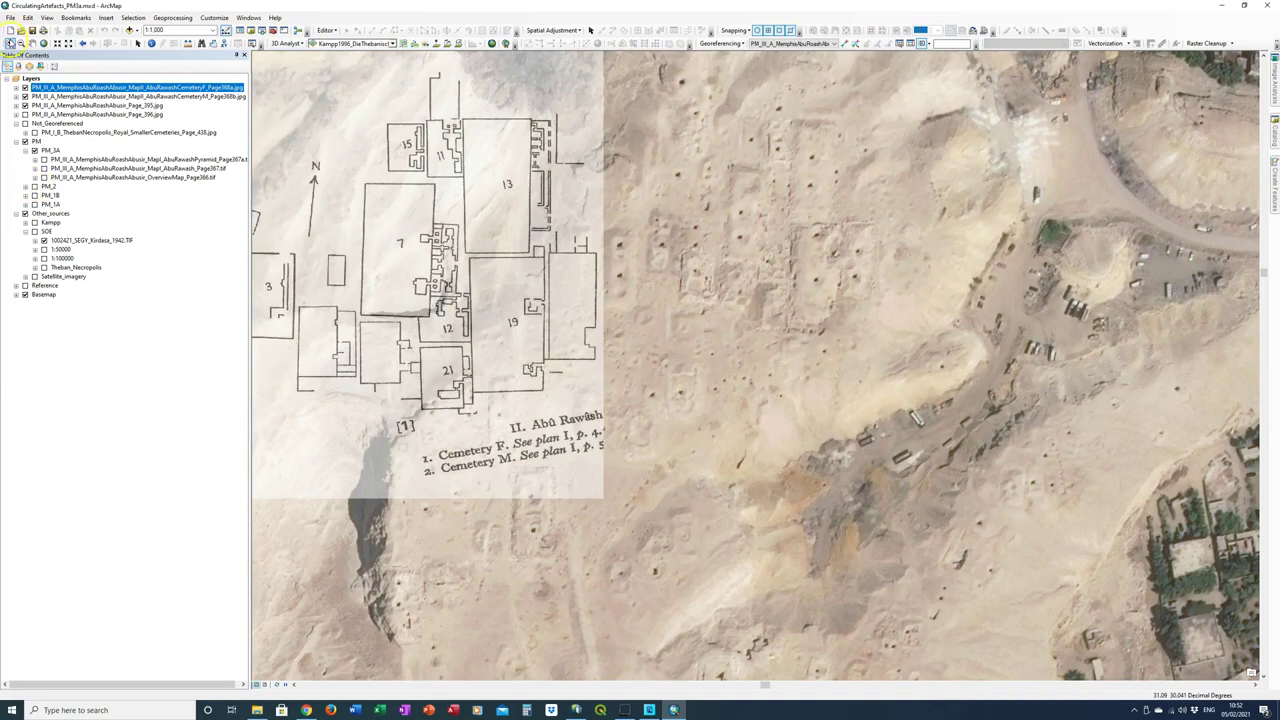
left_click(10, 43)
mouse_move(590, 371)
left_mouse_down()
mouse_move(572, 350)
mouse_move(573, 386)
left_mouse_up()
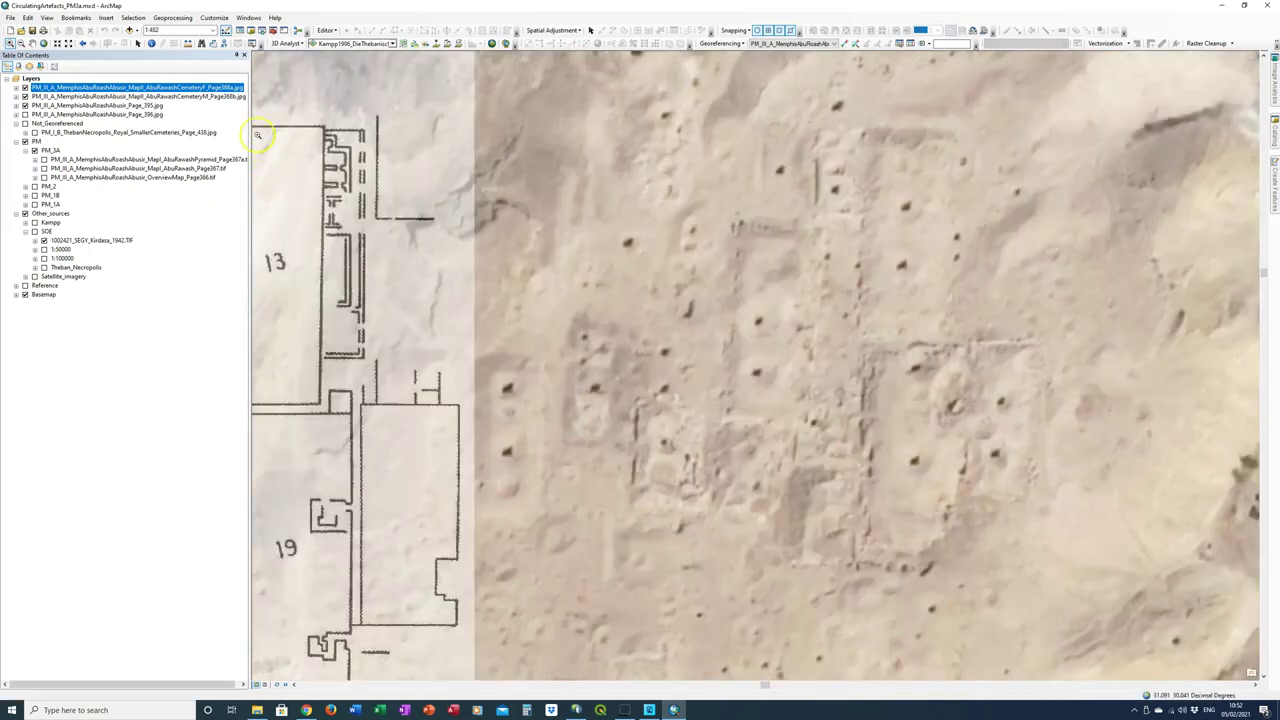
Step: Set the map scale to 1:500 and fit the plan to the display
left_click(185, 30)
type("500")
key("Return")
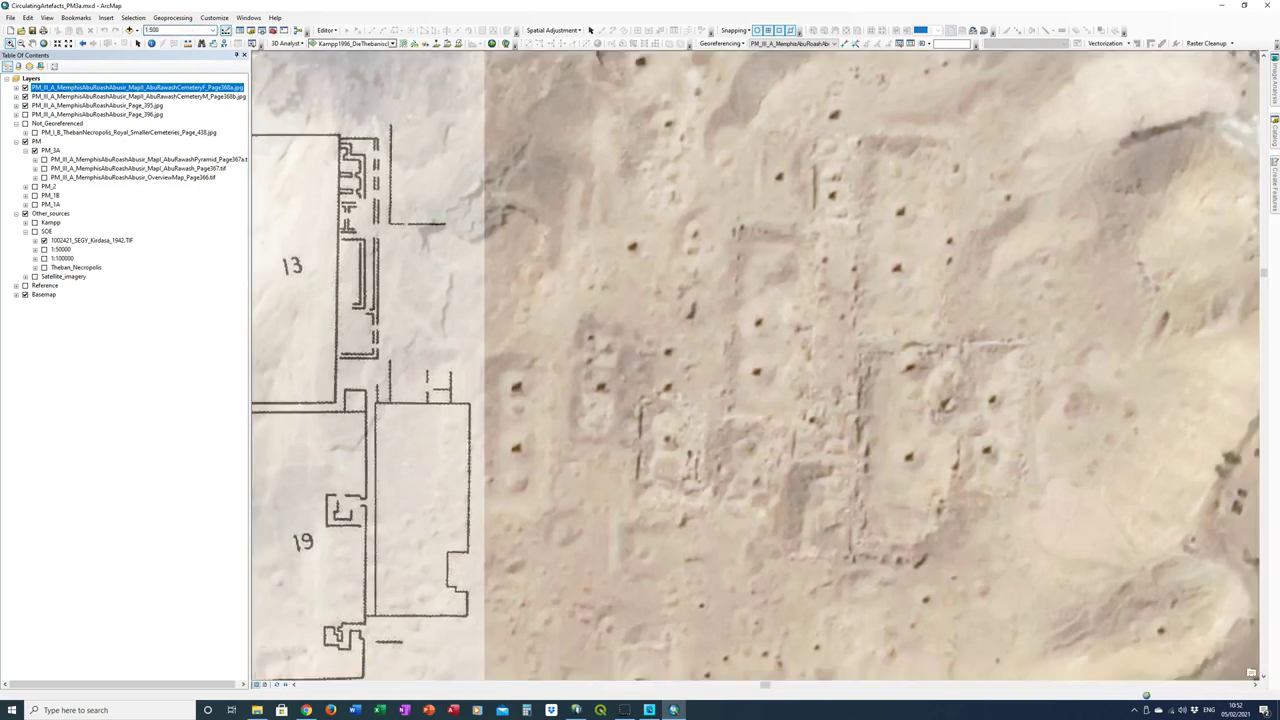
left_click(720, 43)
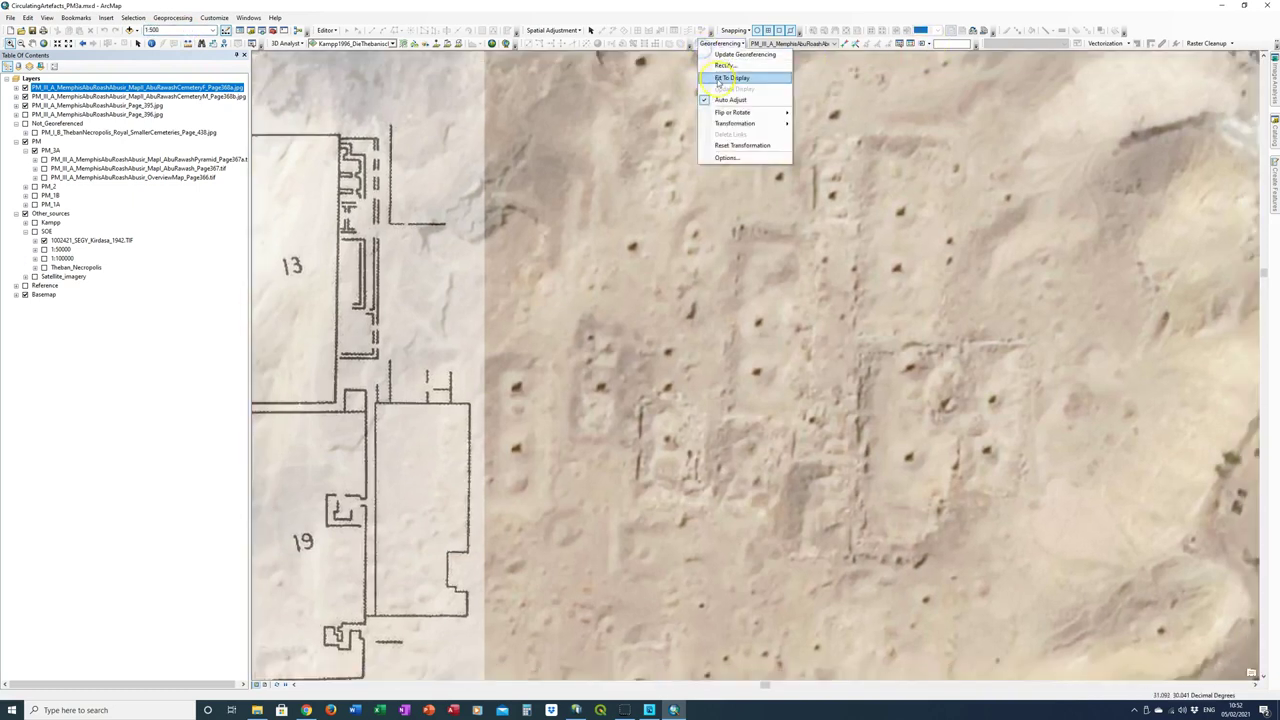
left_click(717, 79)
Step: Add control point links near room 19 and on the plan, then pan to the ruins beside it
left_click(922, 43)
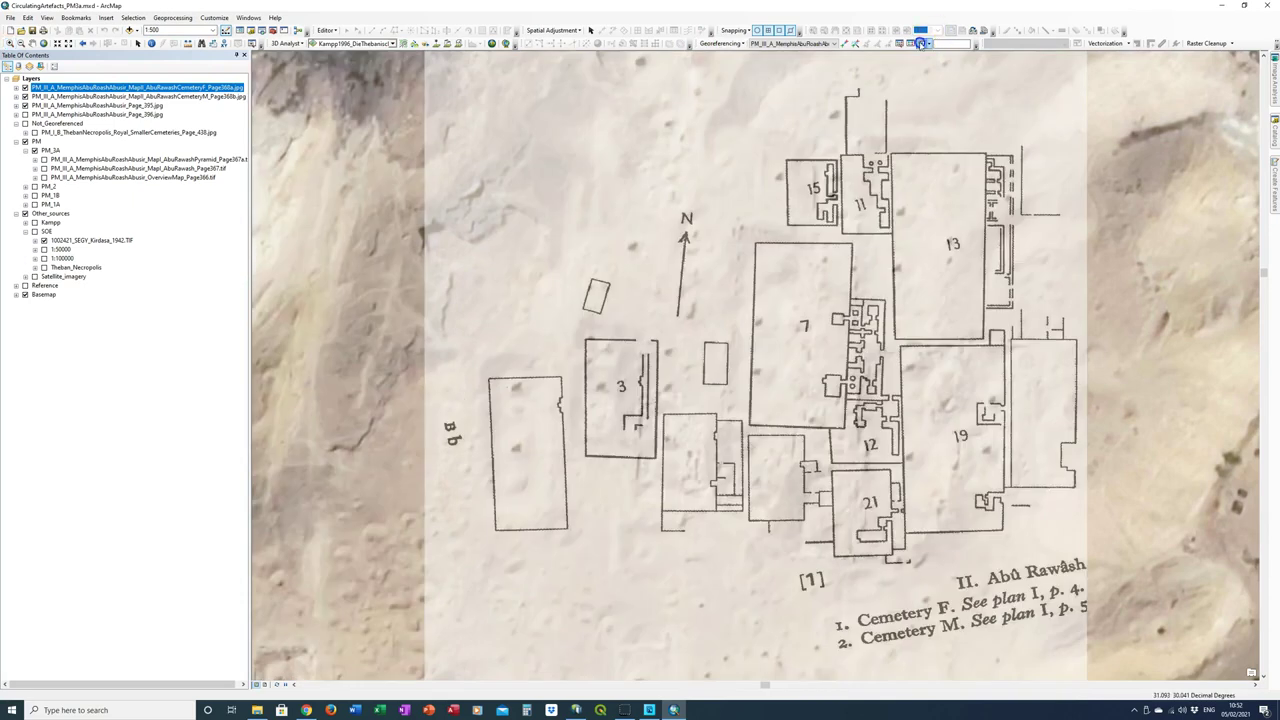
left_click(976, 446)
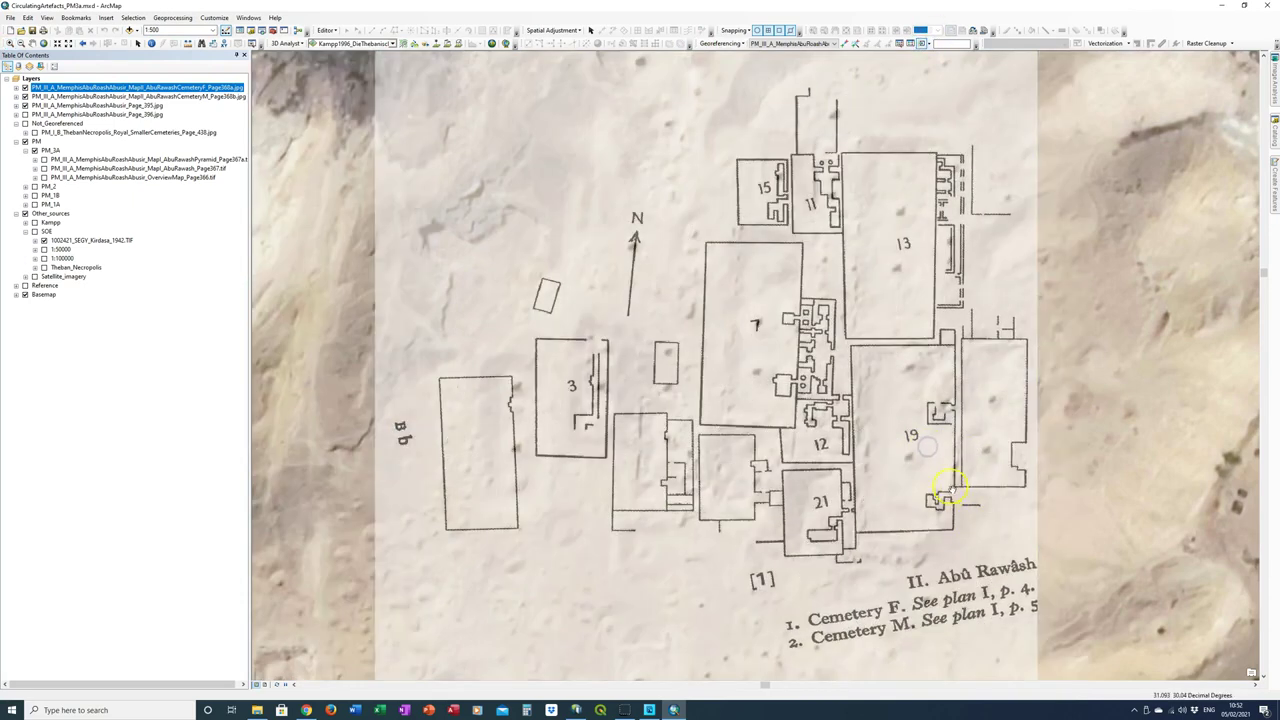
left_click(924, 450)
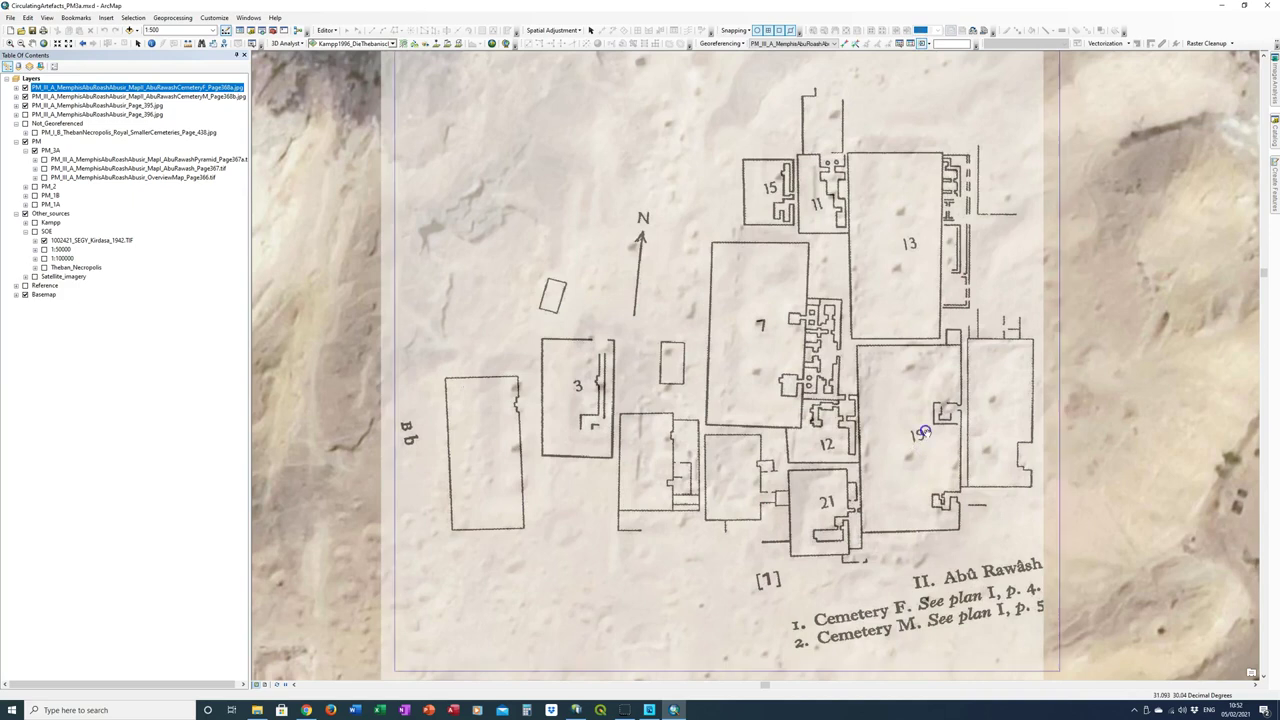
left_click(918, 452)
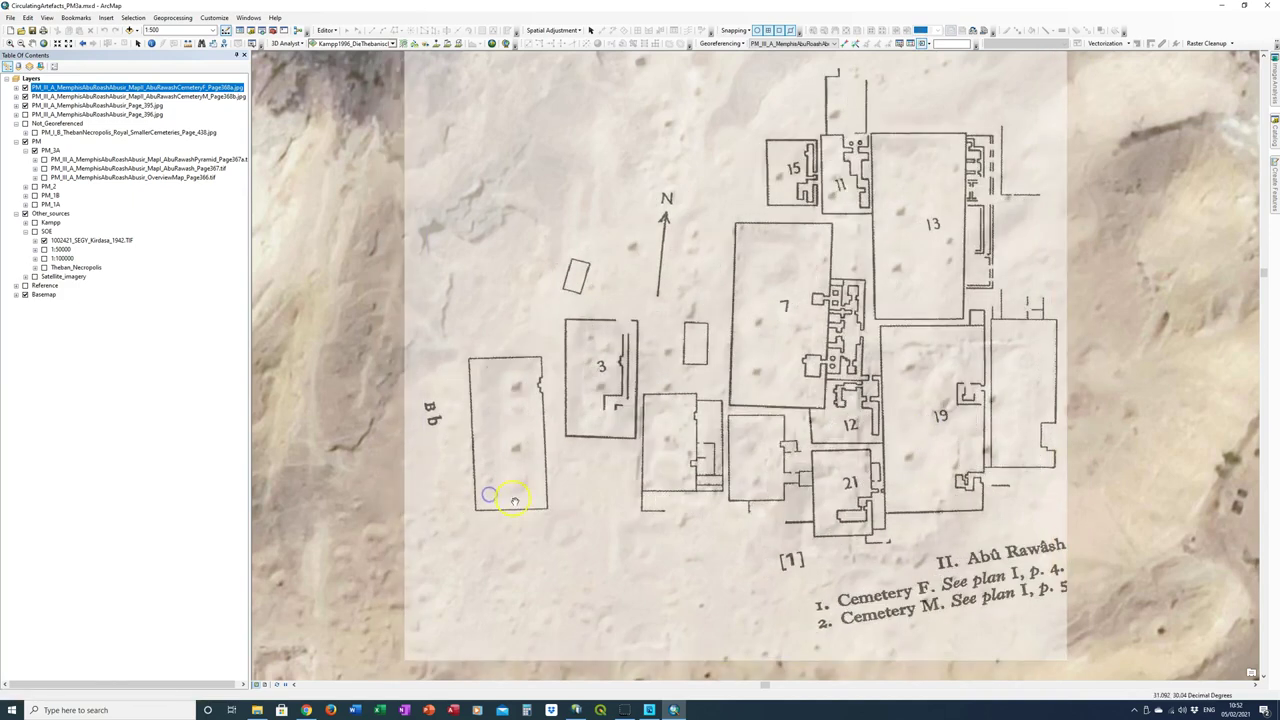
left_click(536, 517)
left_click(543, 556)
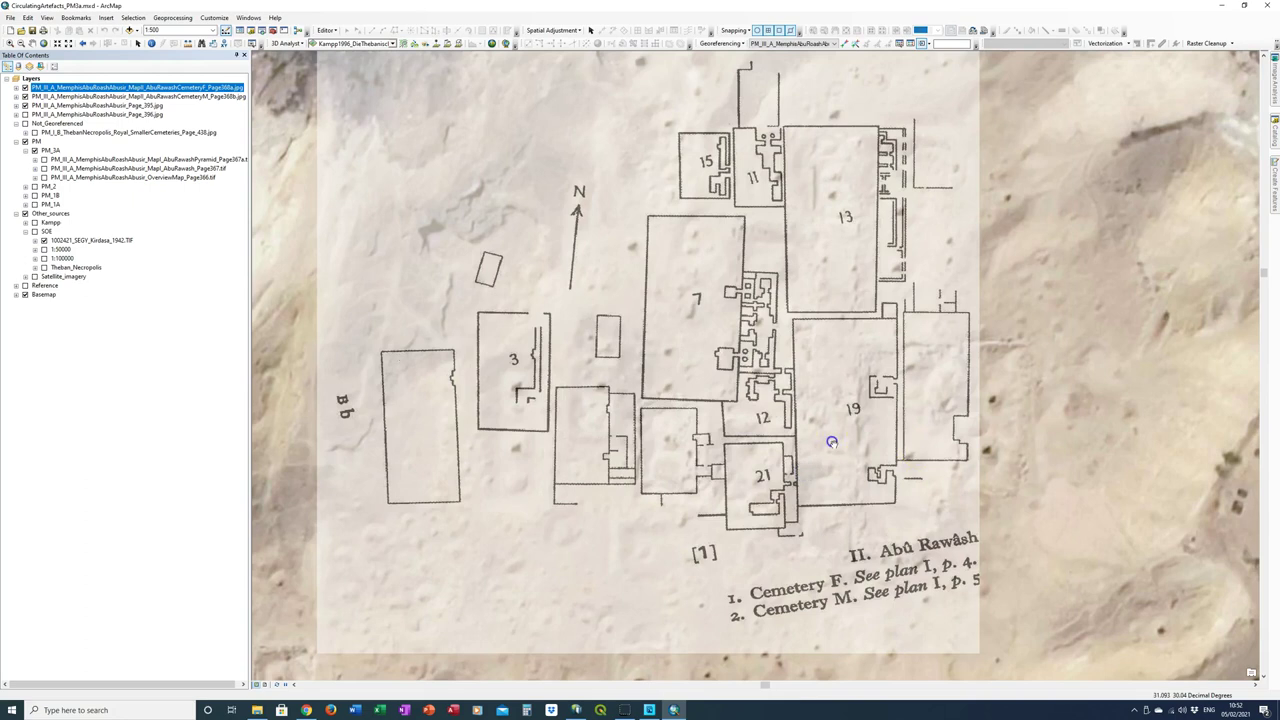
left_click_drag(831, 441, 623, 443)
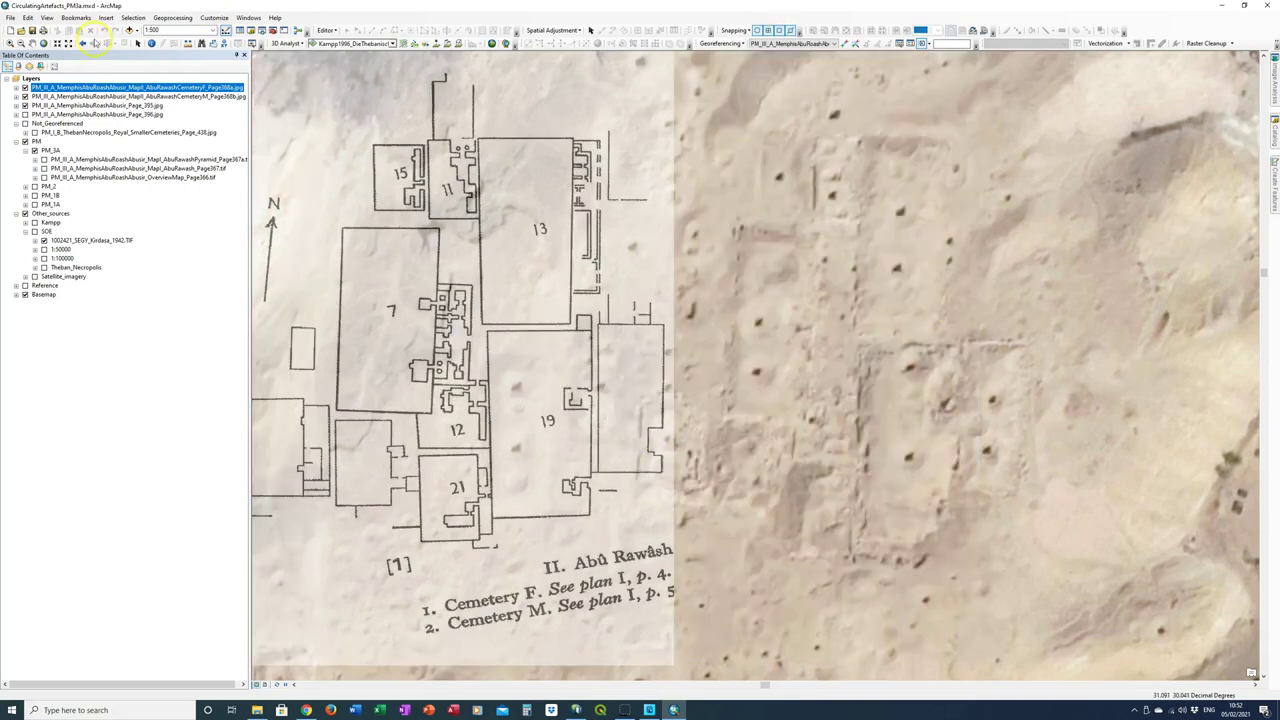
left_click(187, 46)
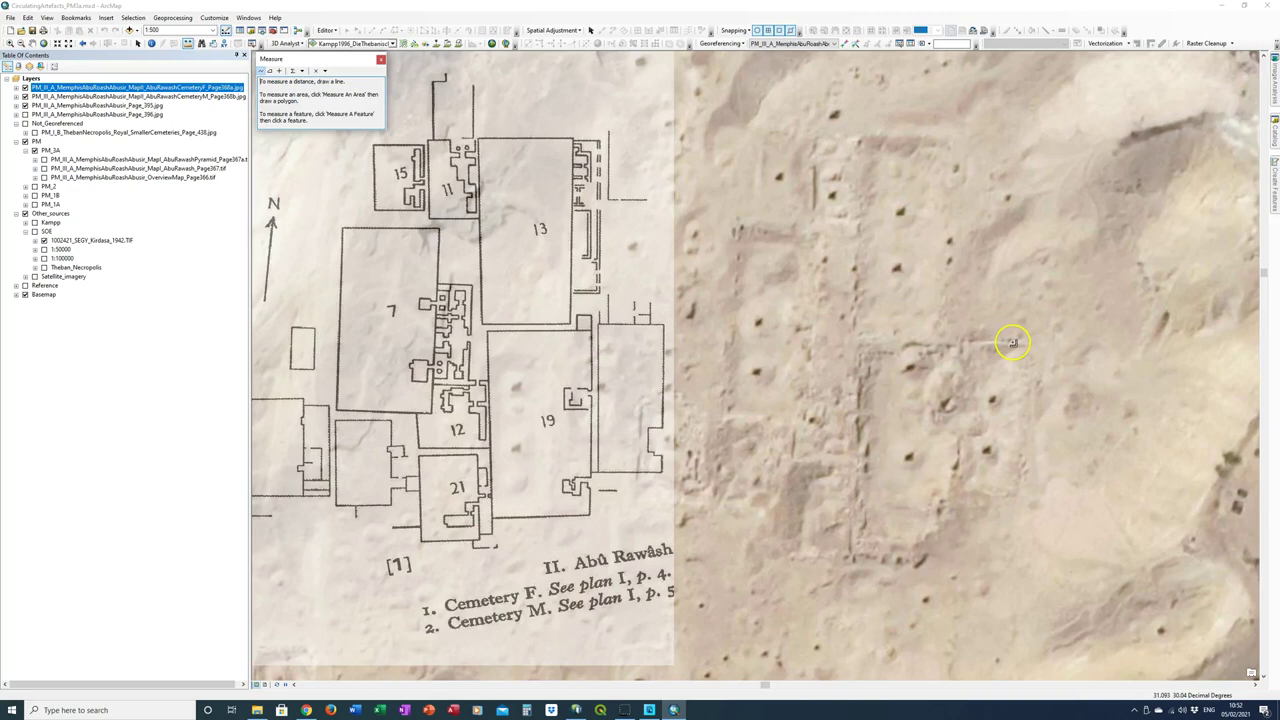
left_click(1012, 343)
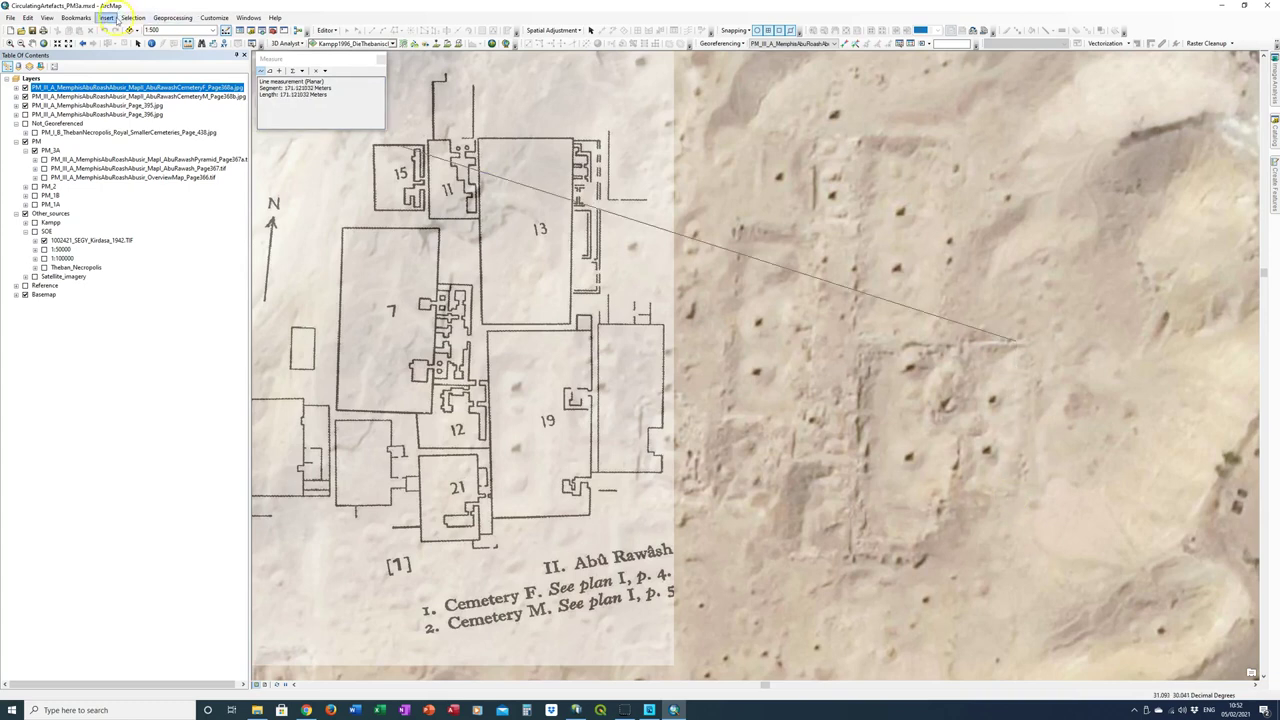
left_click(379, 59)
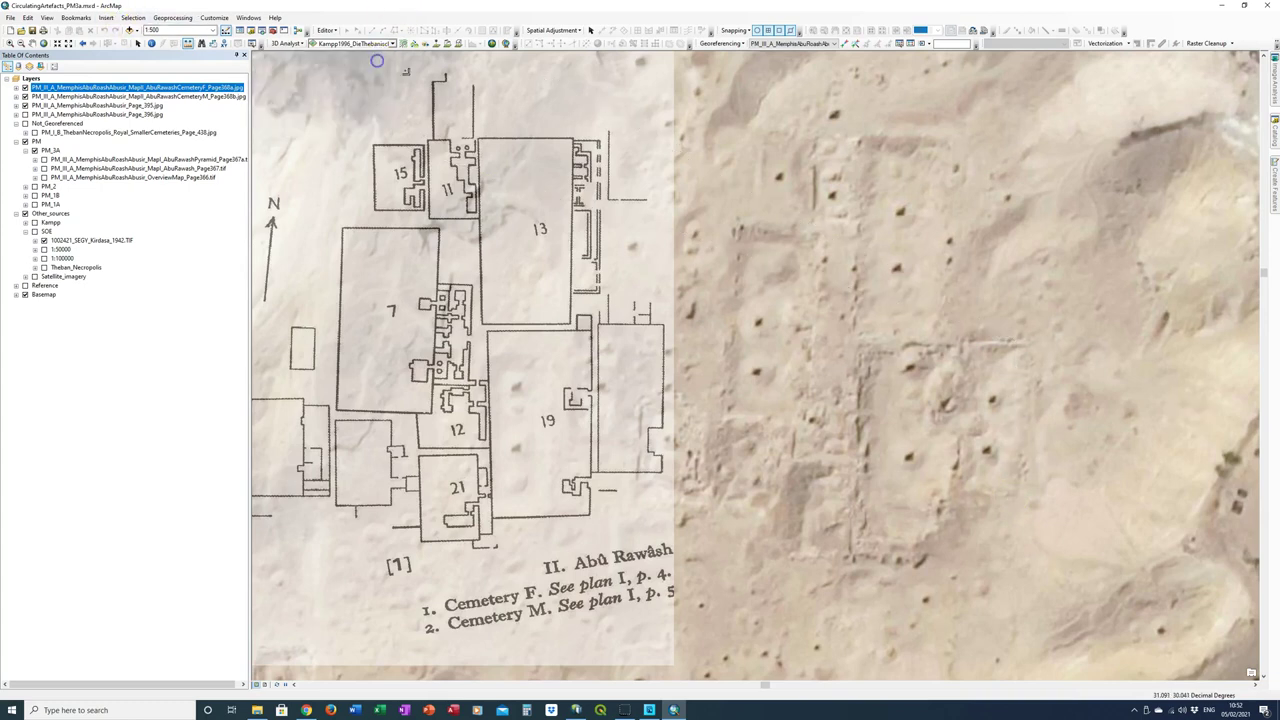
left_click(655, 325)
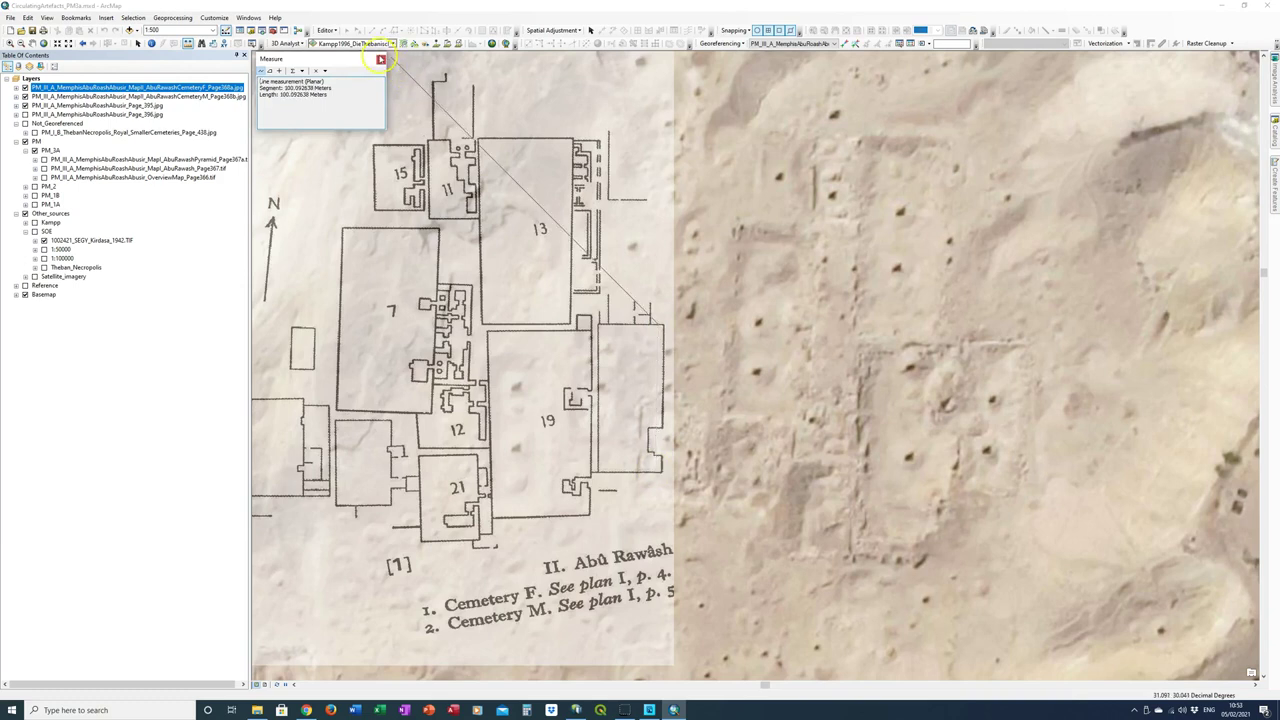
left_click(380, 59)
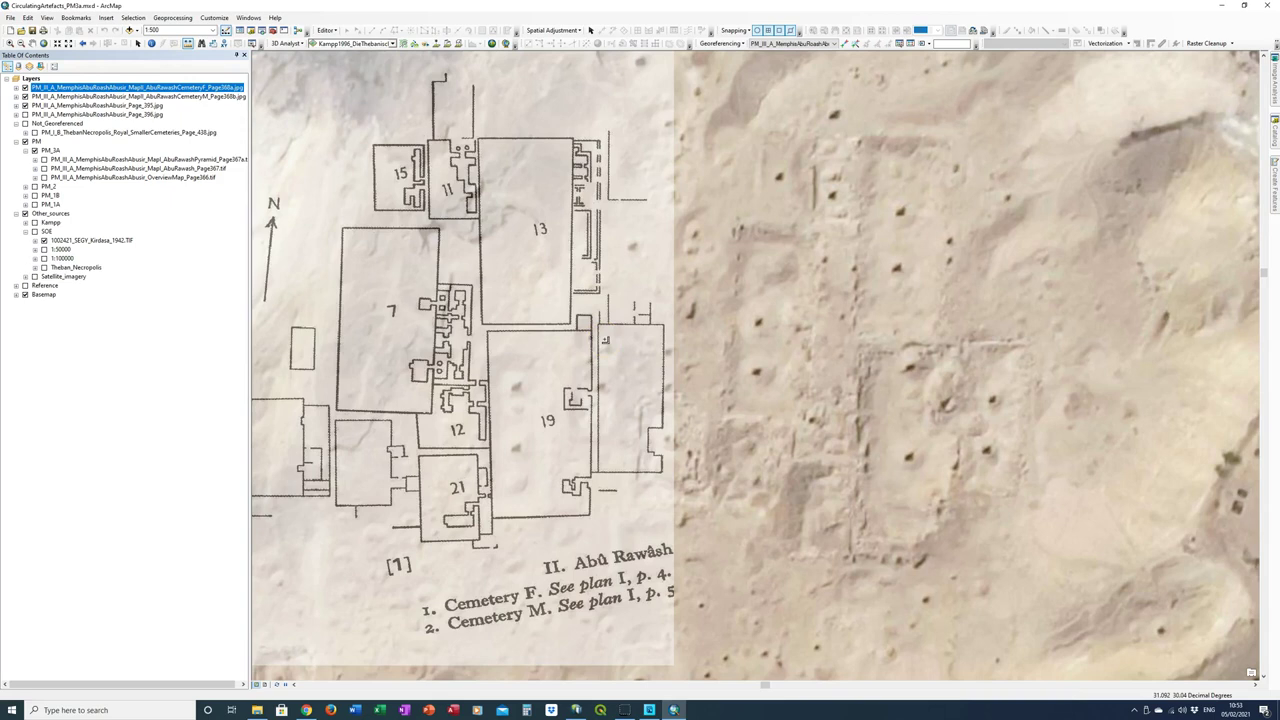
Step: Display the map at exactly 1:525 scale
left_click(595, 338)
left_click(250, 55)
type("525")
key("Return")
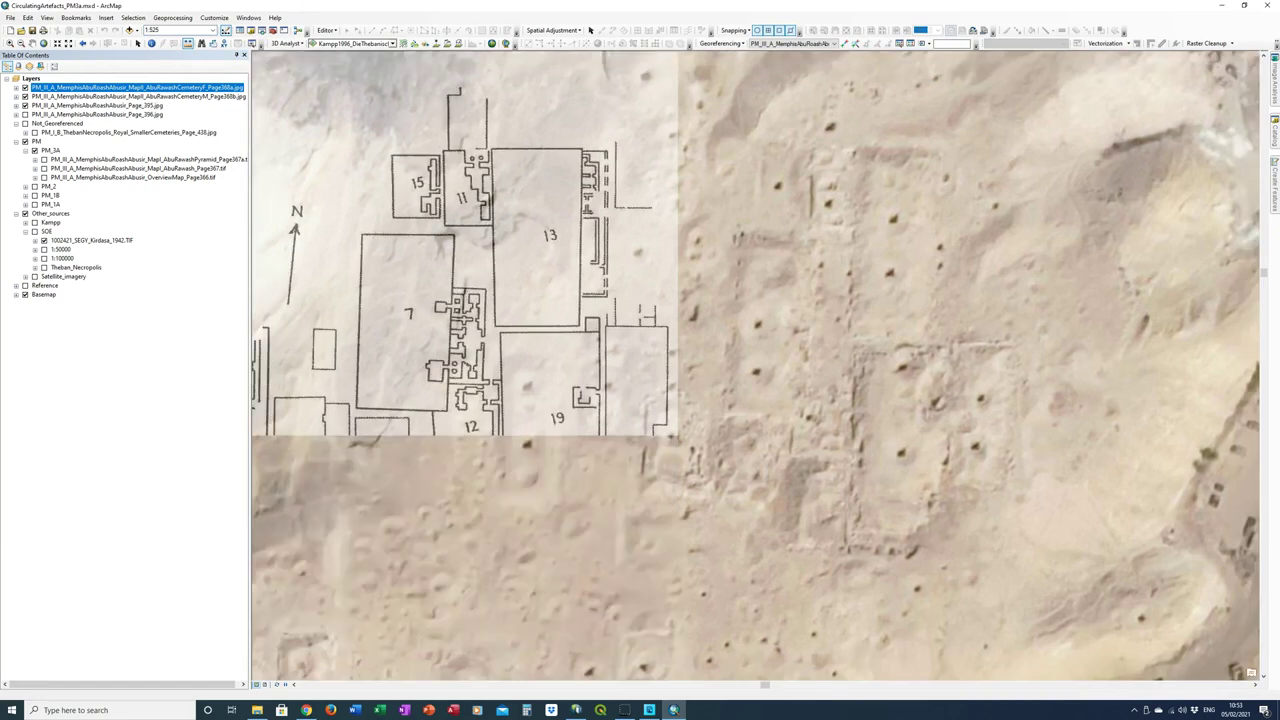
Step: Refit the plan to the display and measure from its upper-right building
left_click(720, 43)
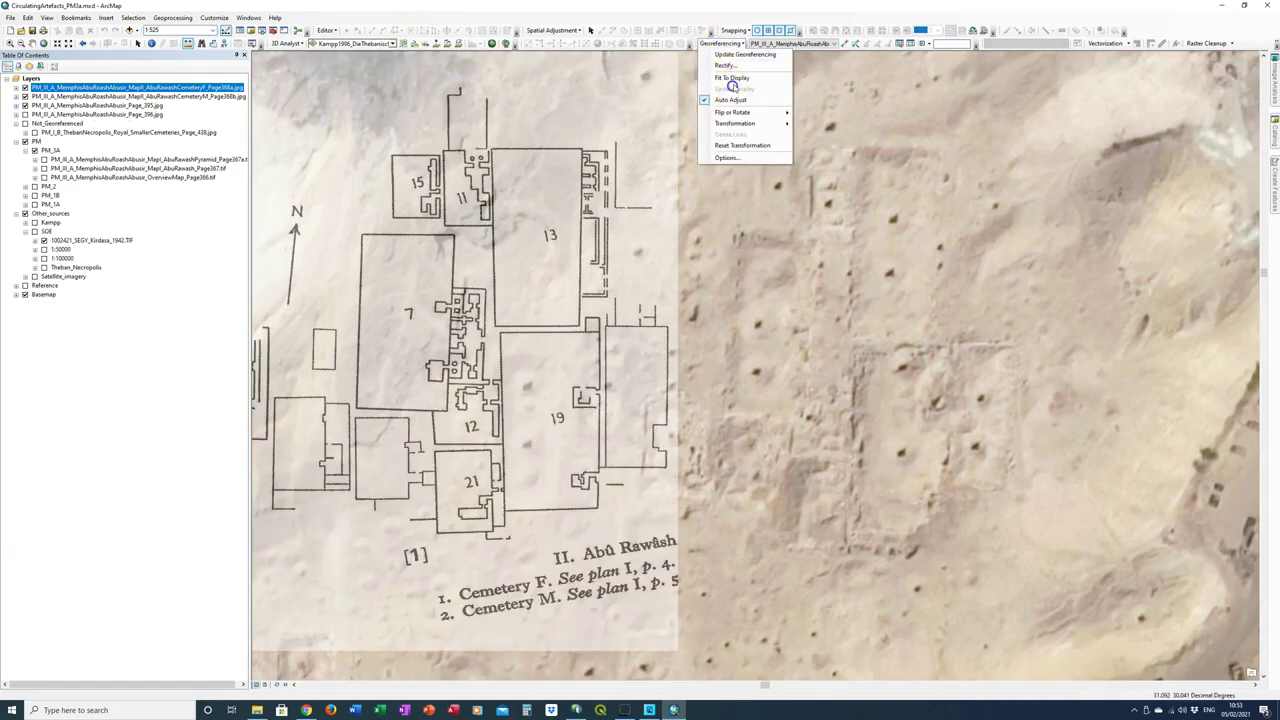
left_click(736, 77)
left_click(1064, 347)
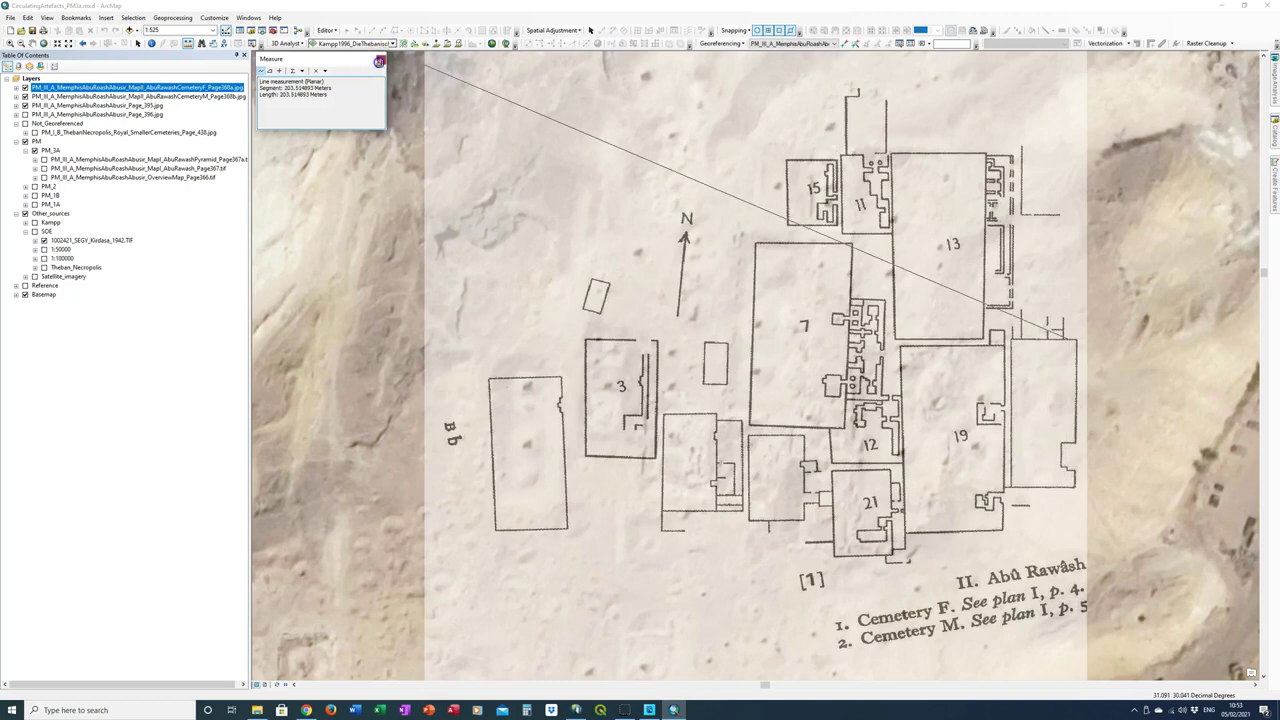
left_click(379, 62)
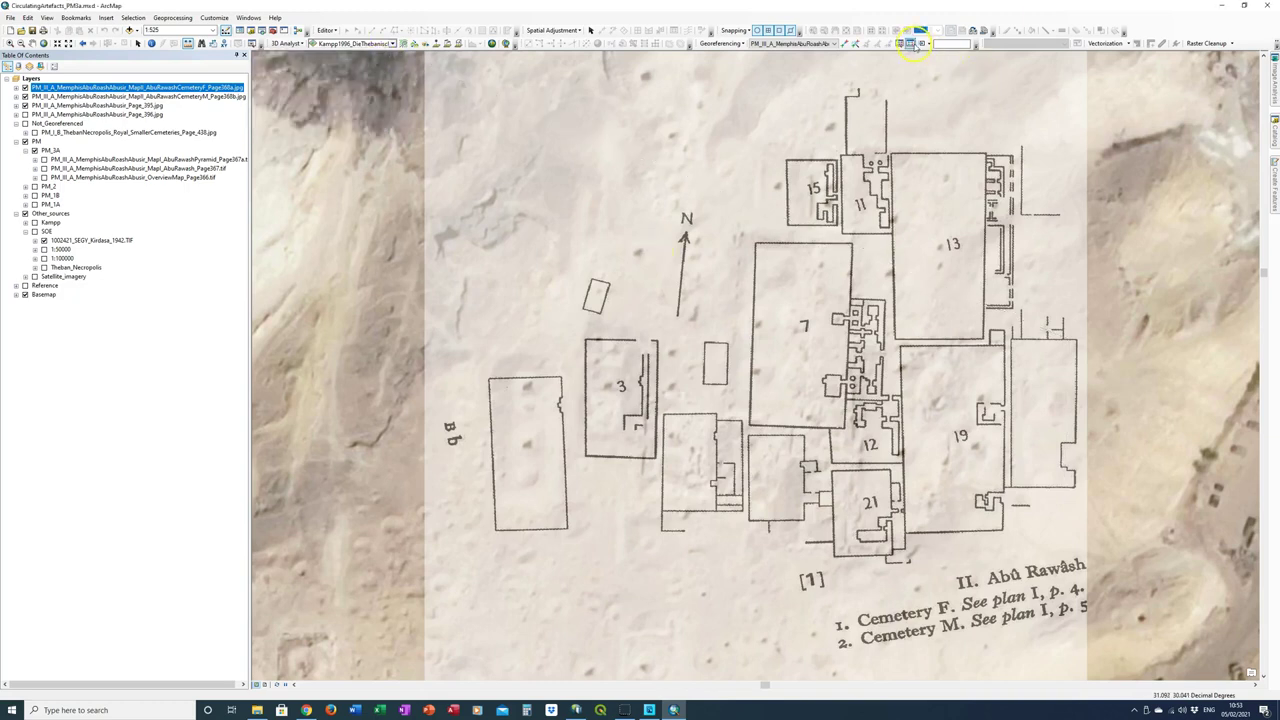
Step: Shift the plan image up, left and back right to centre it over the ruins
left_click_drag(549, 432, 551, 408)
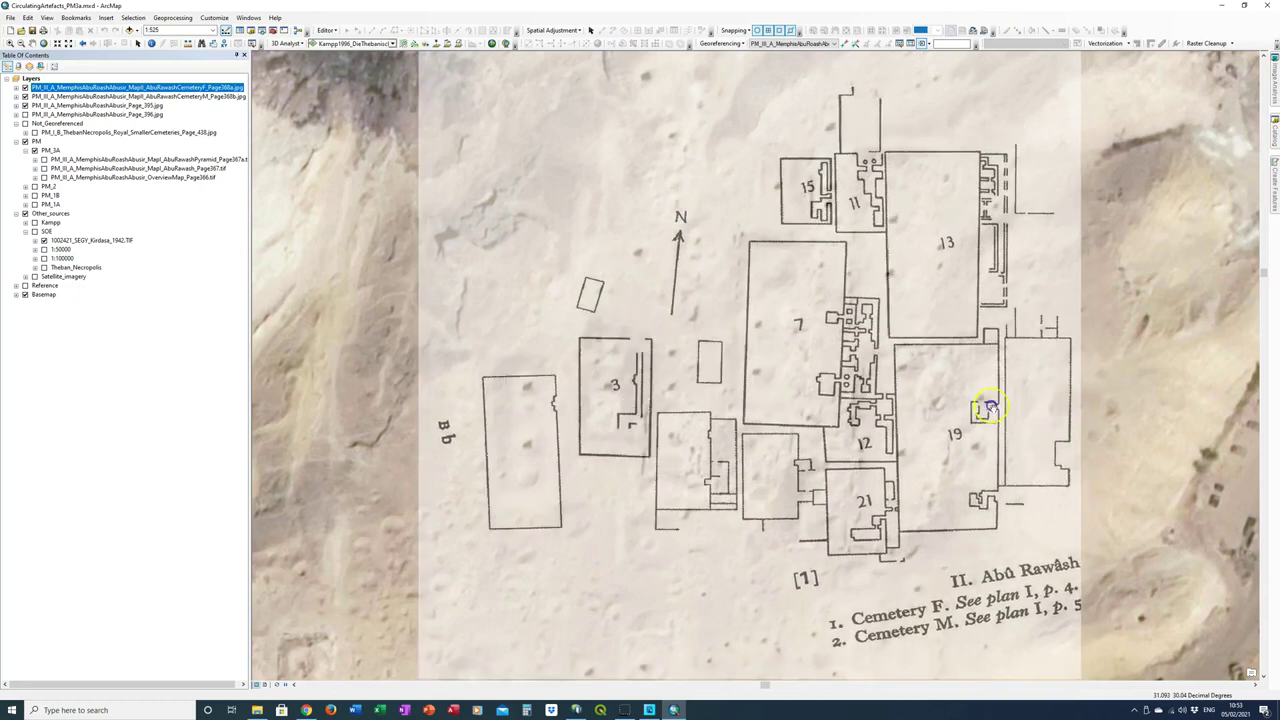
left_click_drag(1065, 415, 830, 428)
left_click_drag(820, 325, 988, 343)
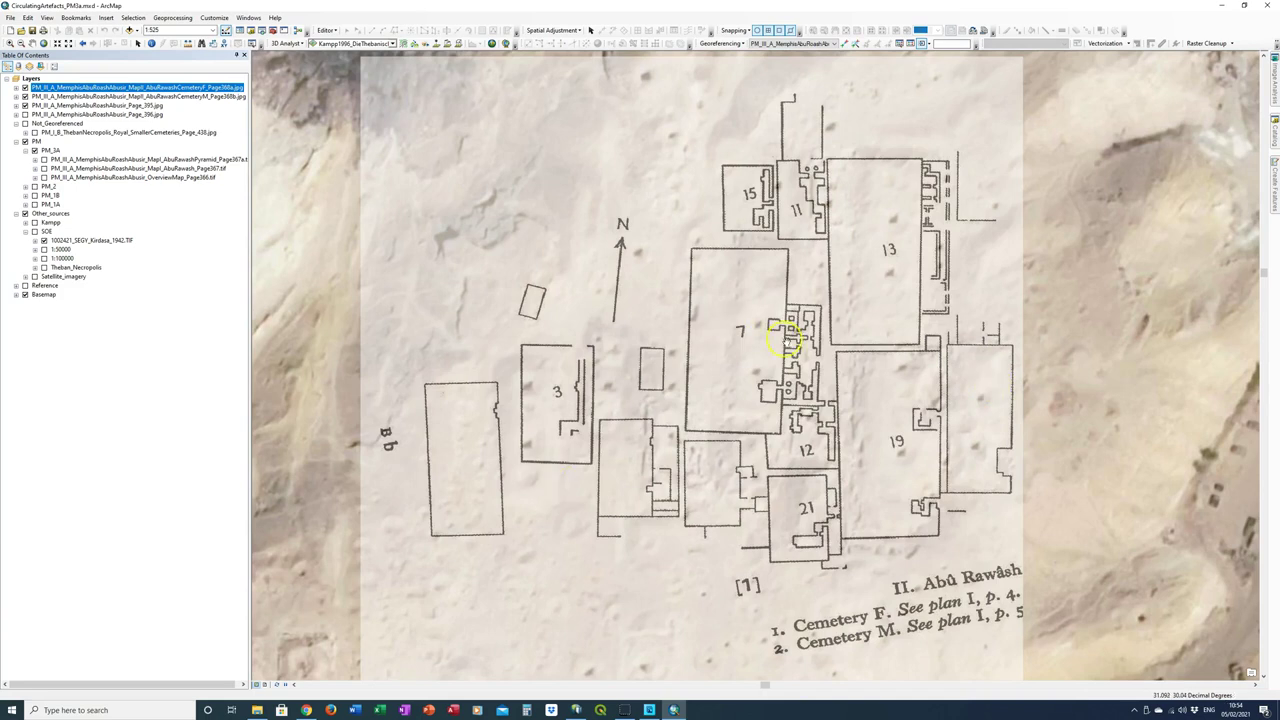
Step: Undo the last shift and link the plan's corner to the matching imagery corner
key("ctrl+z")
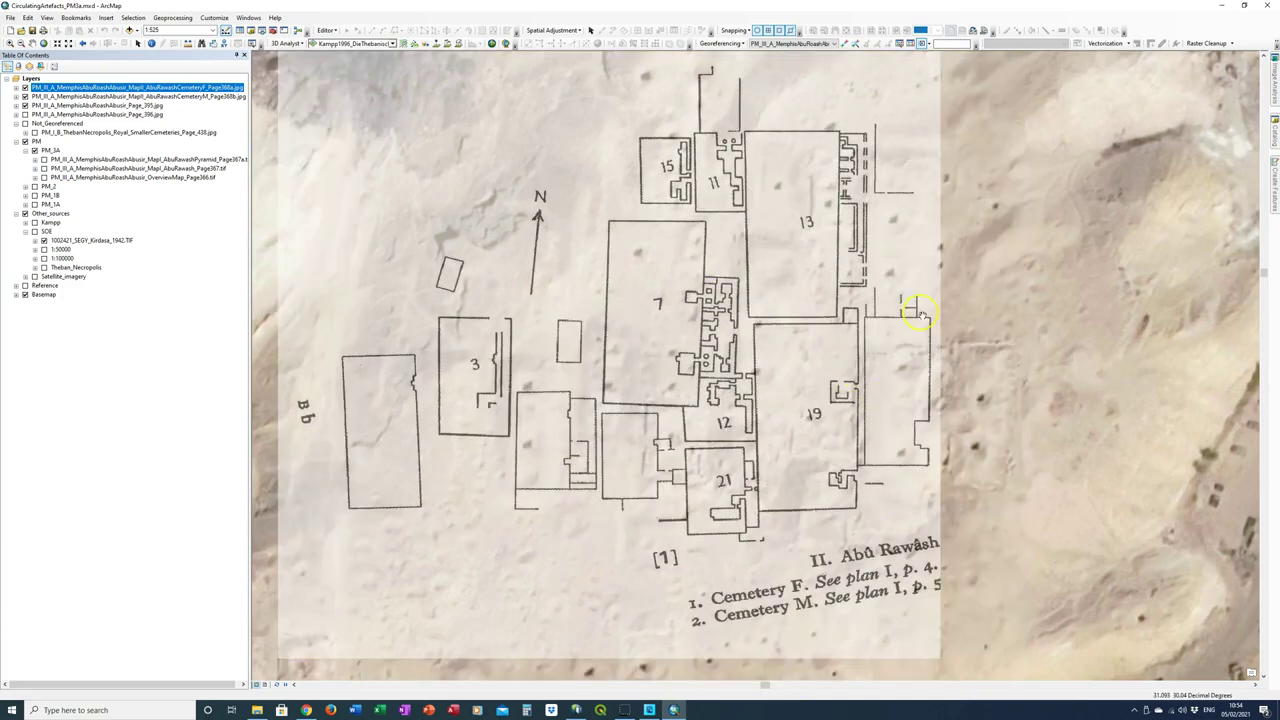
left_click(844, 43)
left_click(928, 318)
left_click(1015, 344)
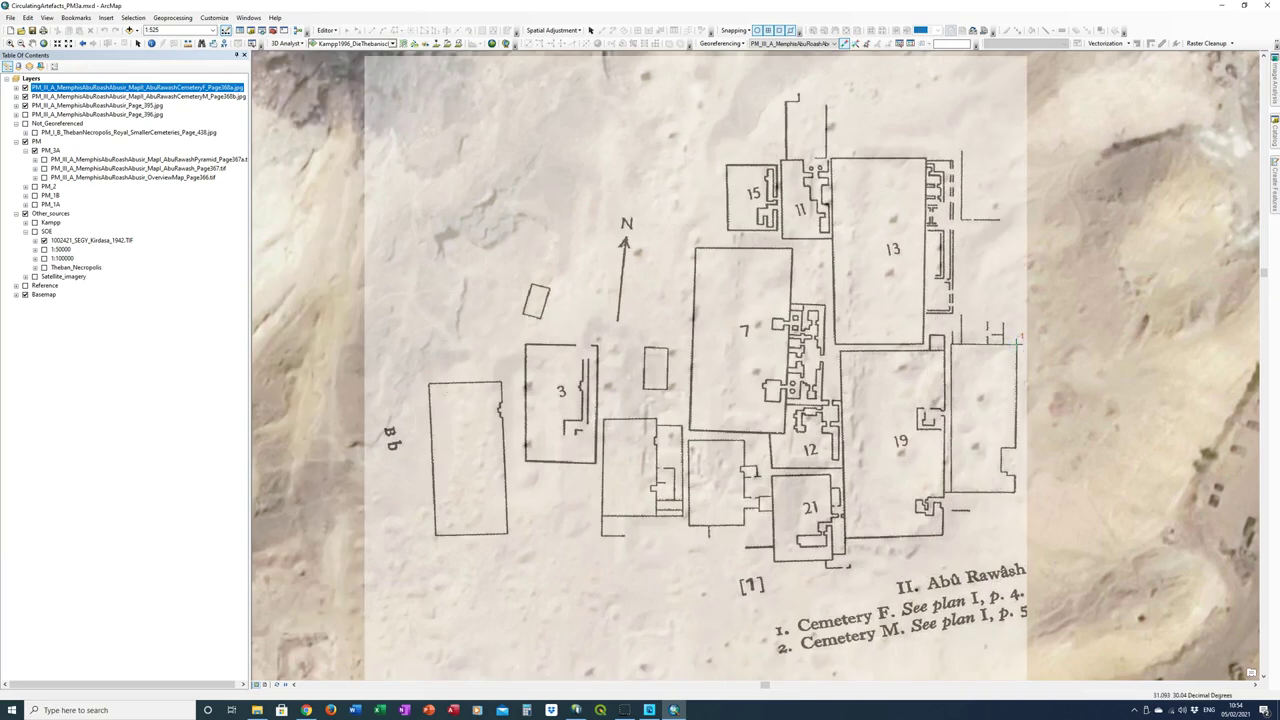
Step: Toggle the Cemetery F plan layer on and off repeatedly to compare it with the imagery
left_click(25, 88)
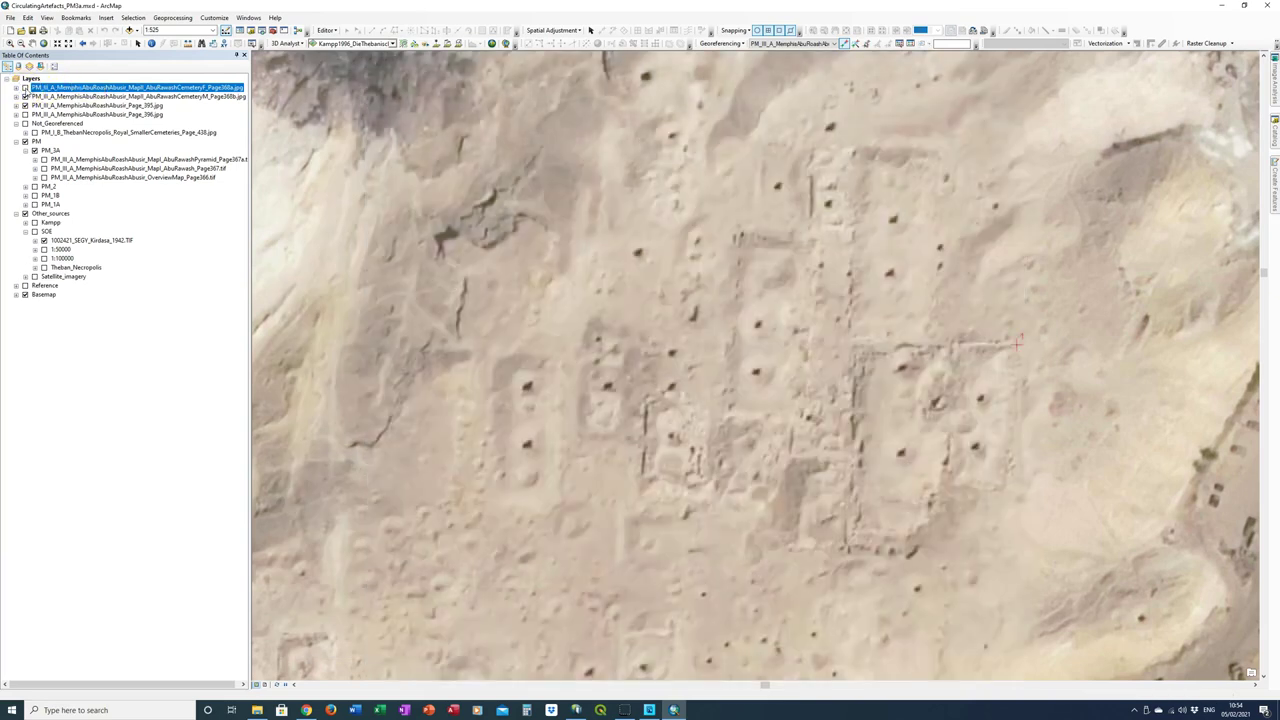
left_click(25, 88)
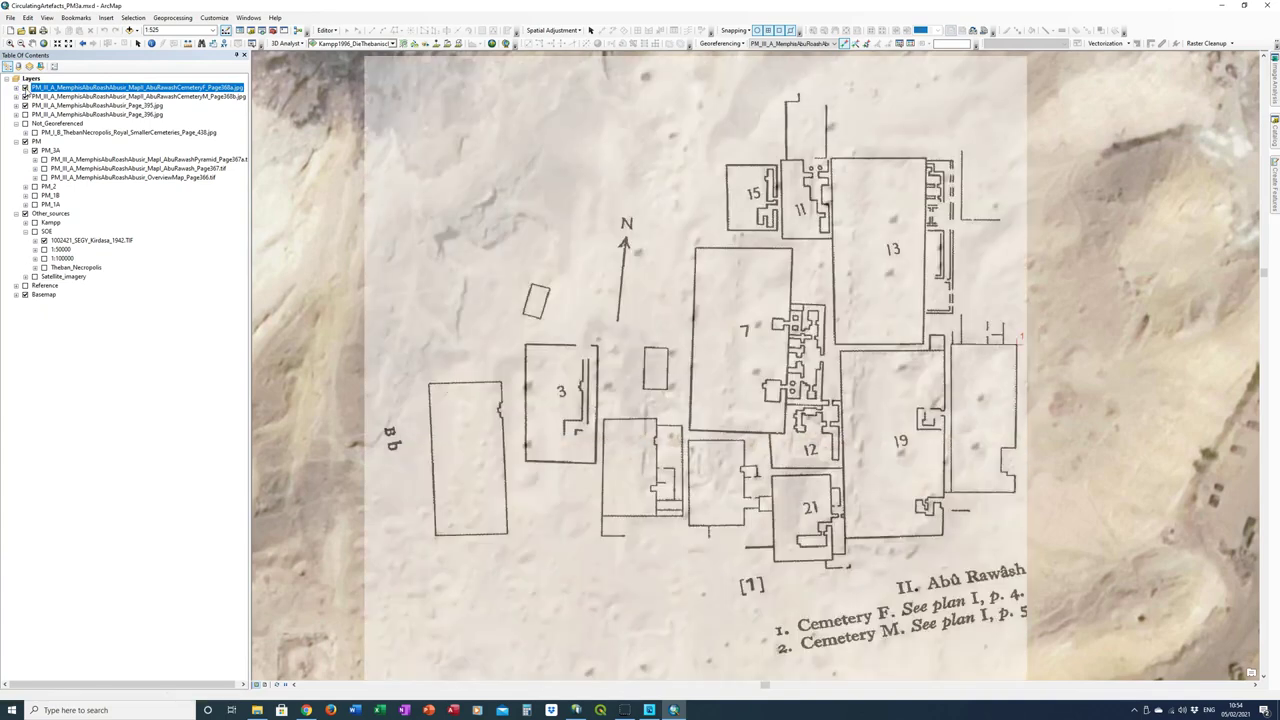
left_click(25, 88)
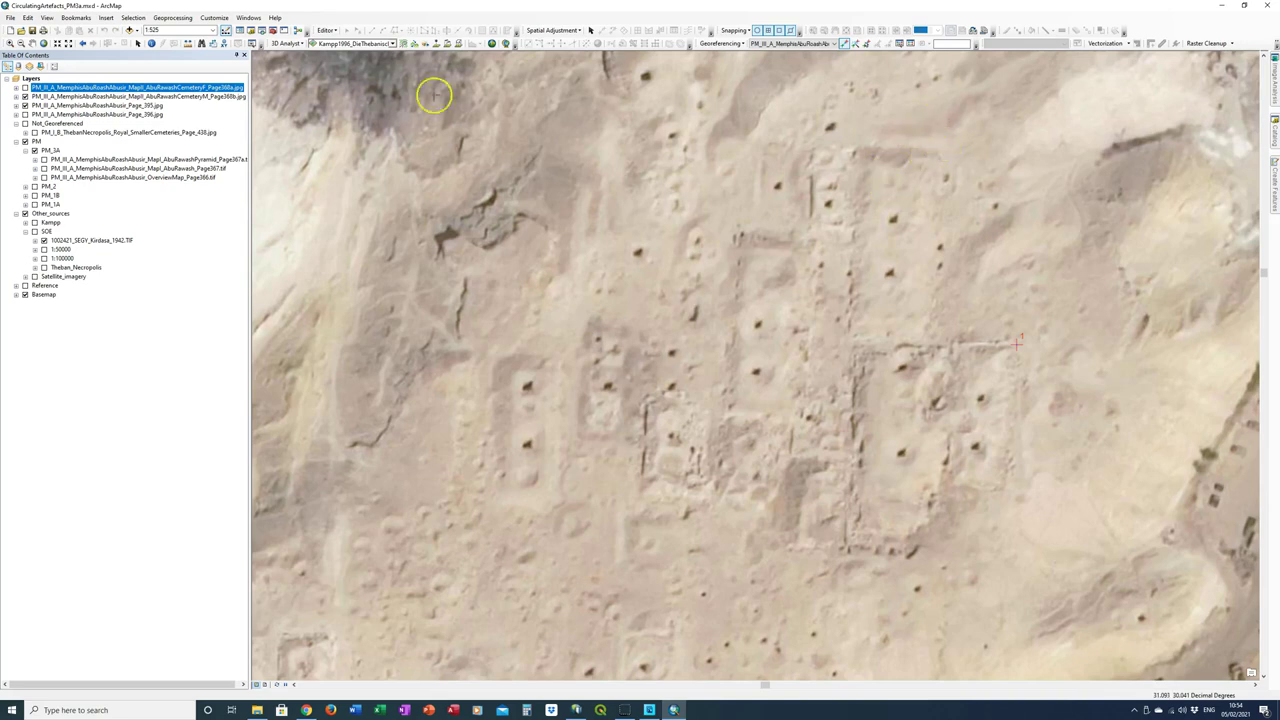
left_click(25, 88)
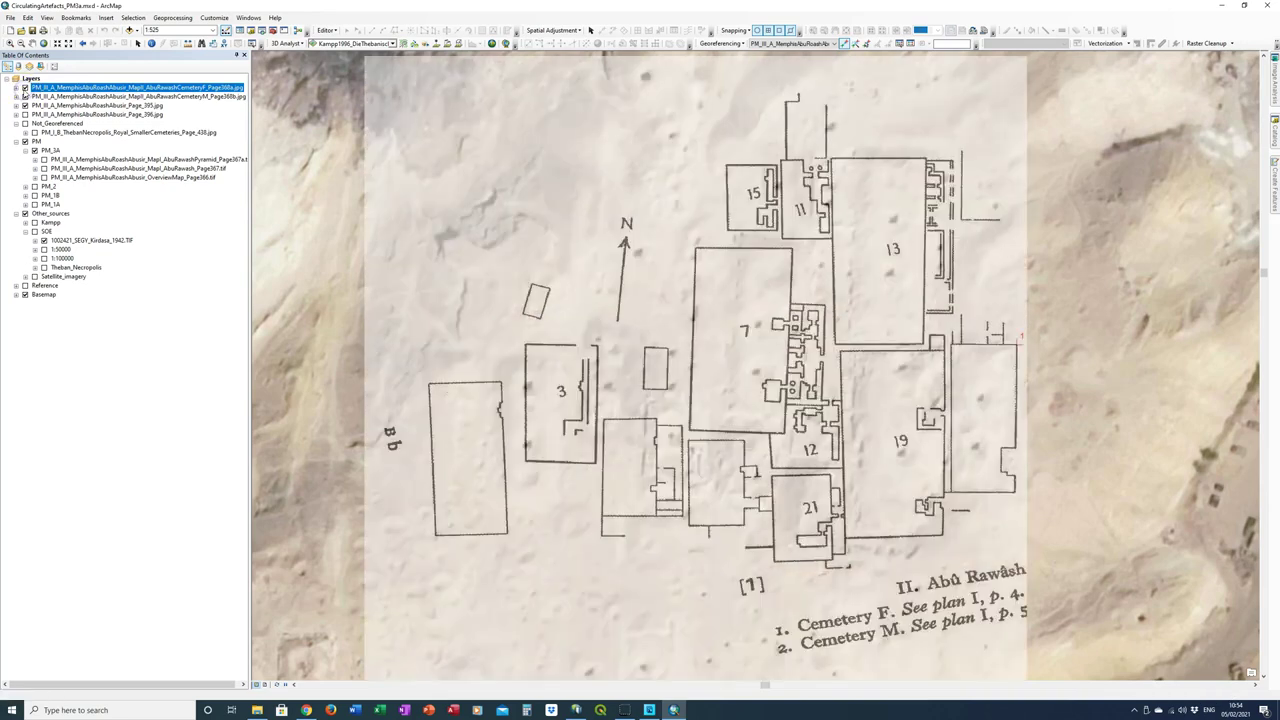
left_click(25, 88)
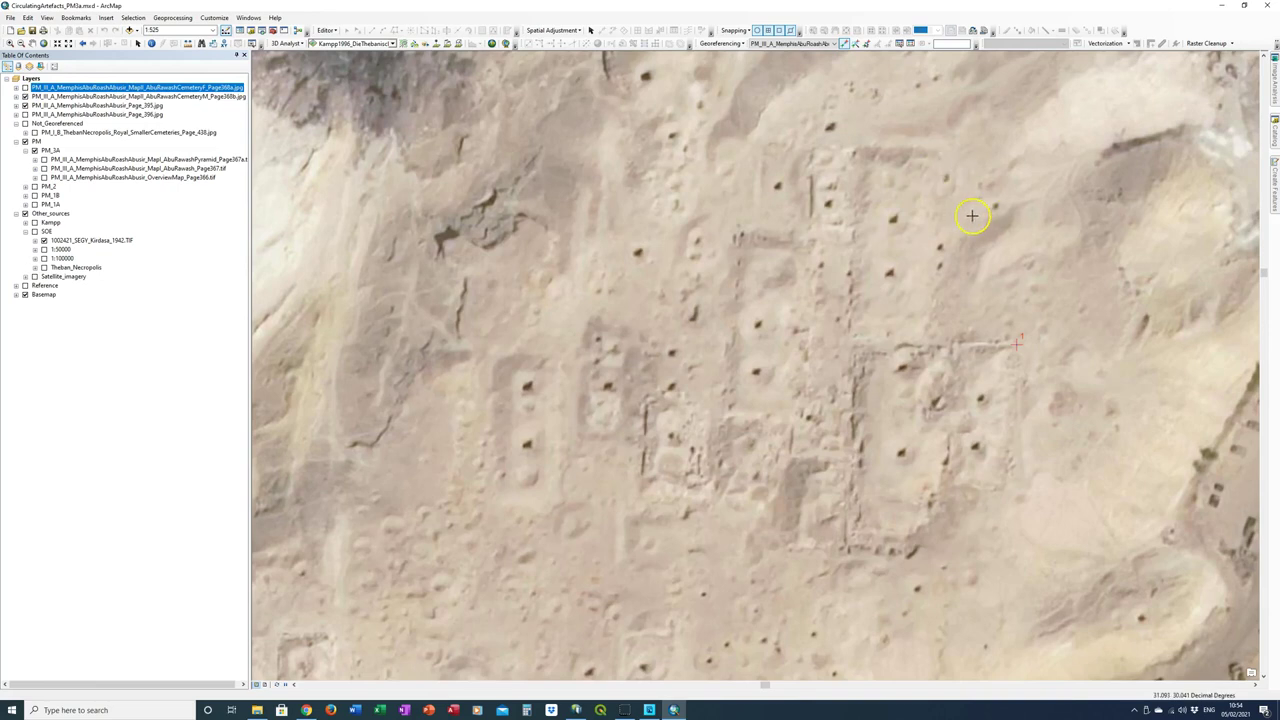
left_click(25, 88)
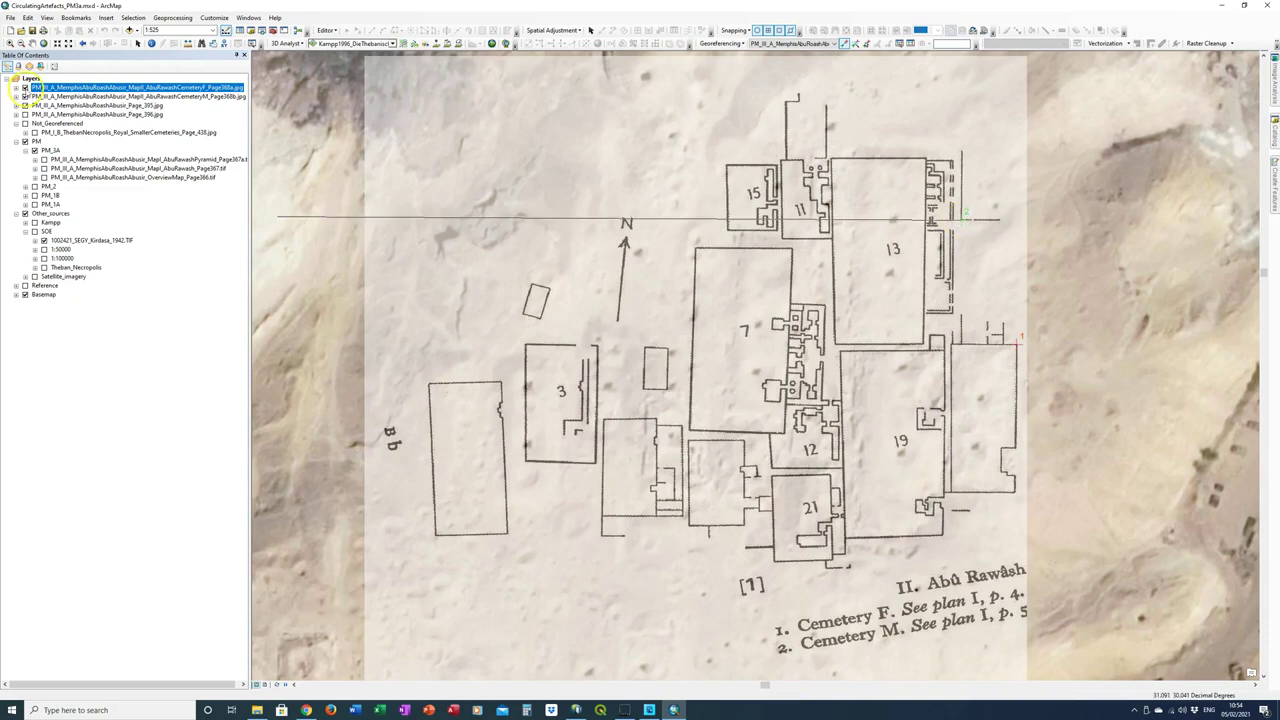
Step: Place the second control point on the imagery with the plan hidden, then recheck the fit
left_click(25, 88)
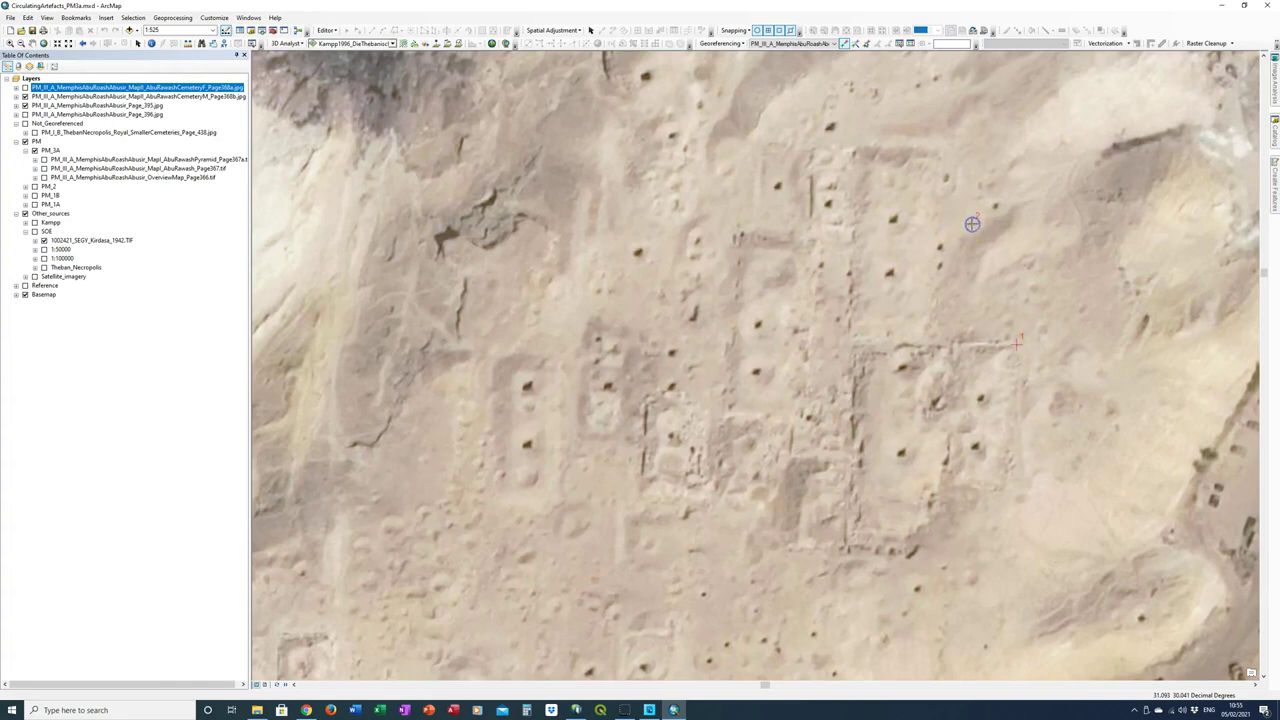
left_click(971, 223)
left_click(25, 88)
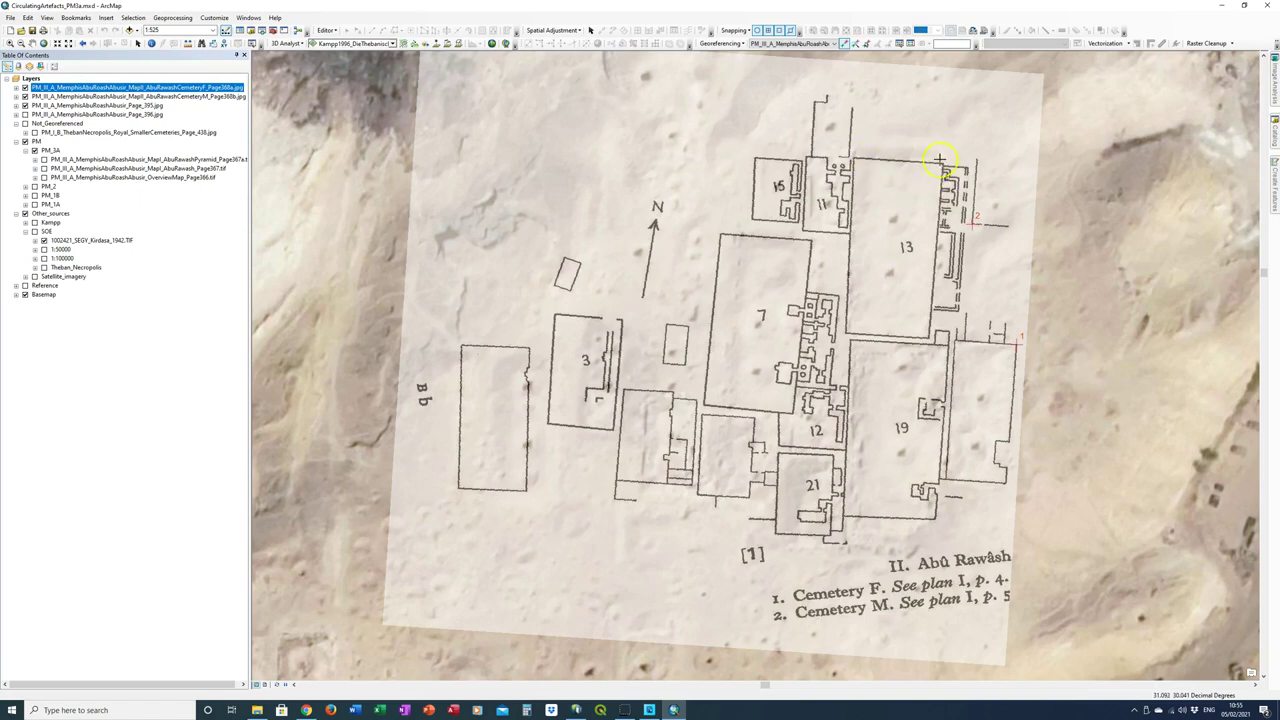
left_click(973, 218)
Step: Link the rectangle's top-left corner on the plan to the imagery as the third control point
left_click(460, 345)
left_click(25, 88)
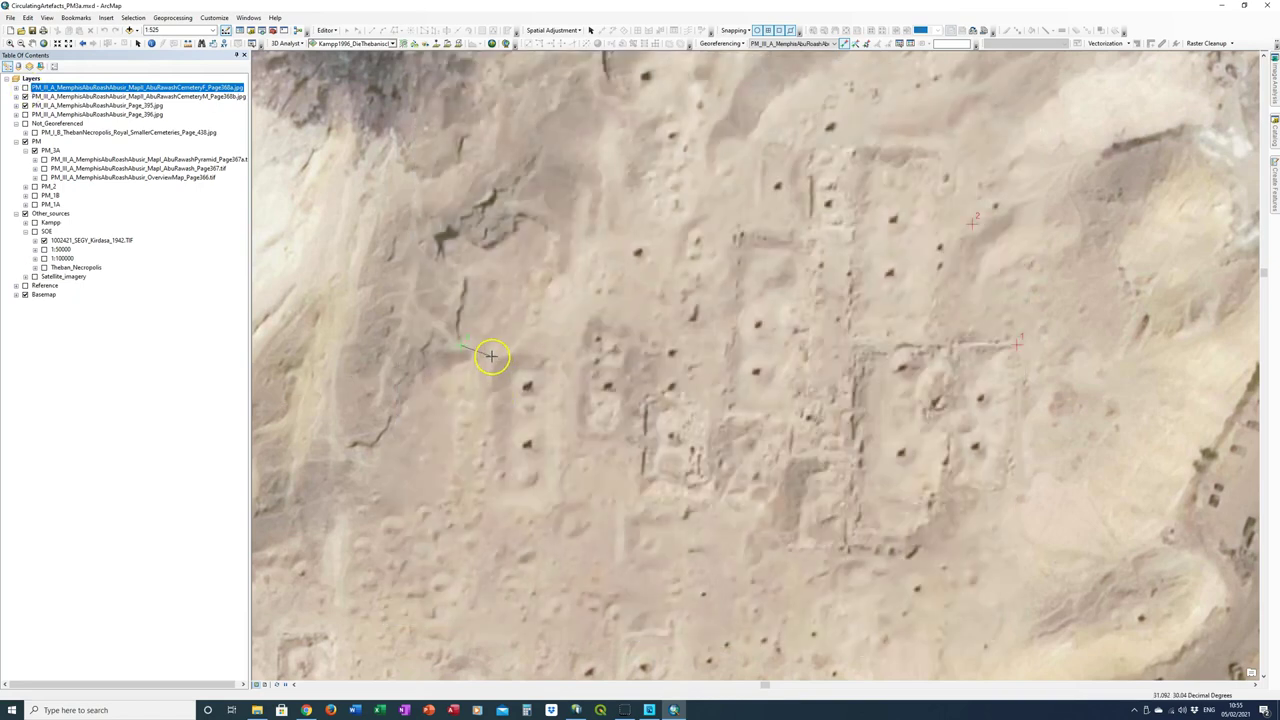
left_click(491, 354)
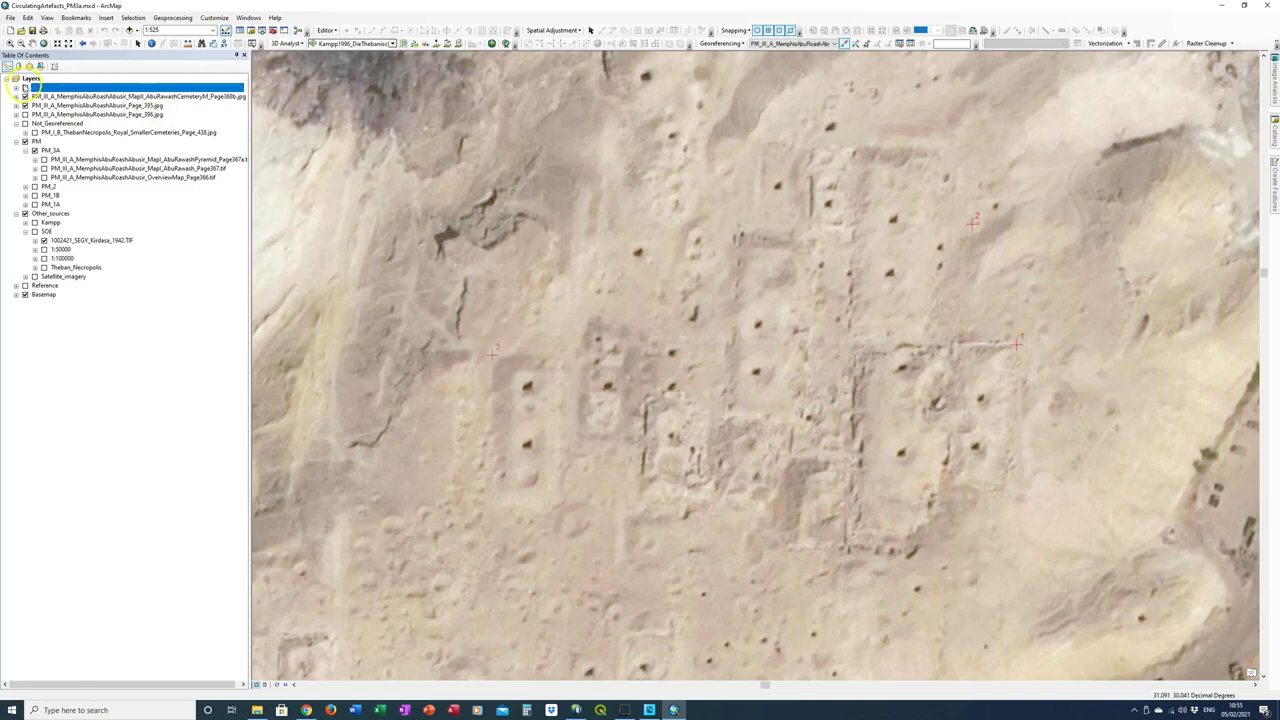
left_click(25, 88)
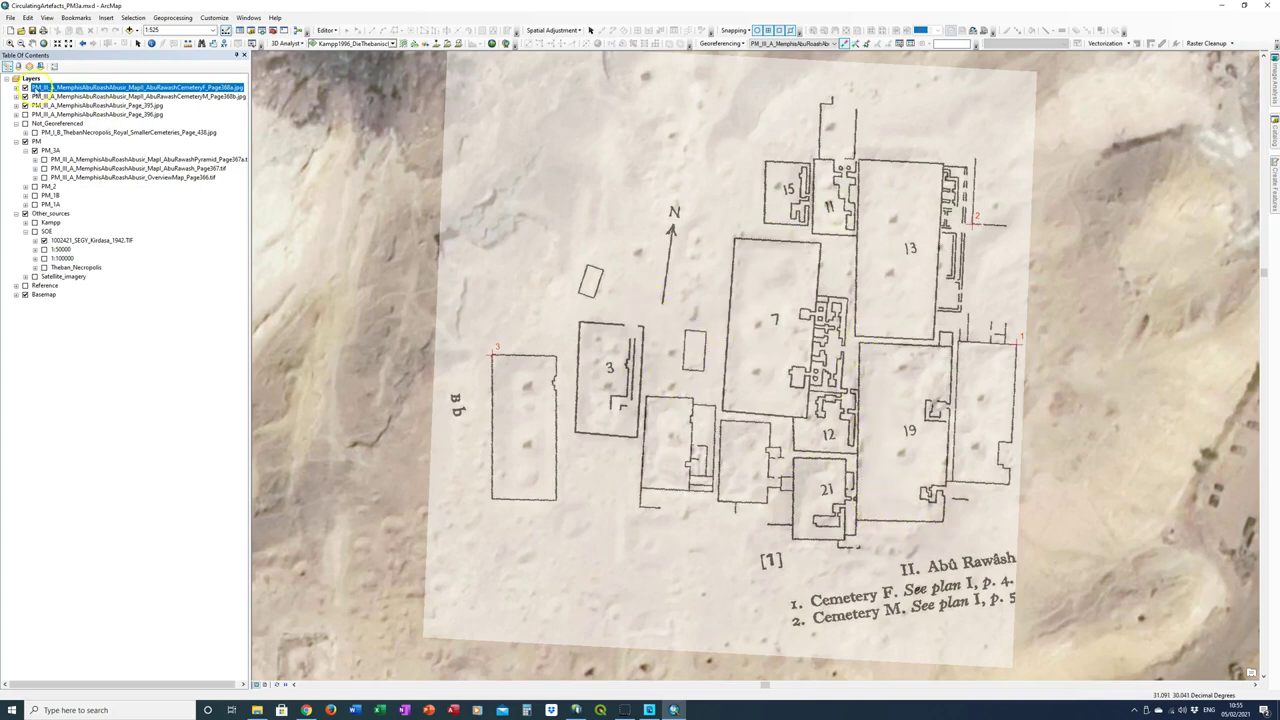
Step: Toggle the plan overlay on and off to compare, leaving it hidden
left_click(25, 88)
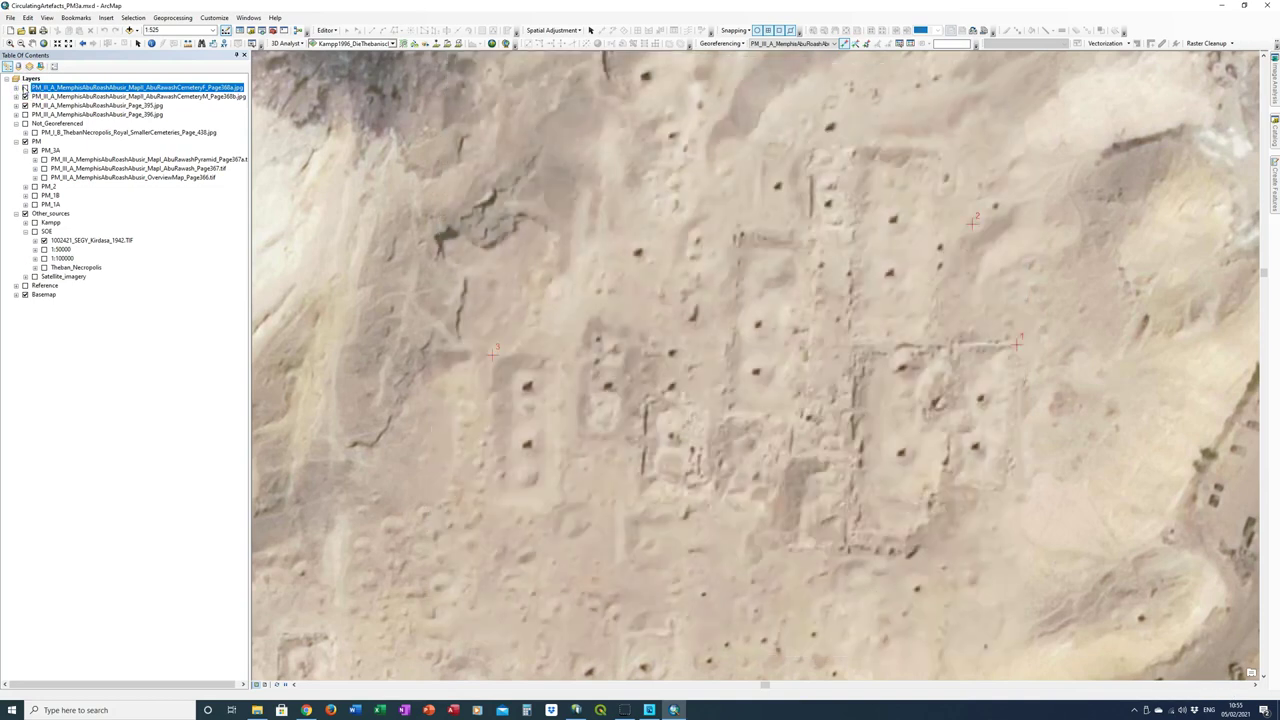
left_click(25, 88)
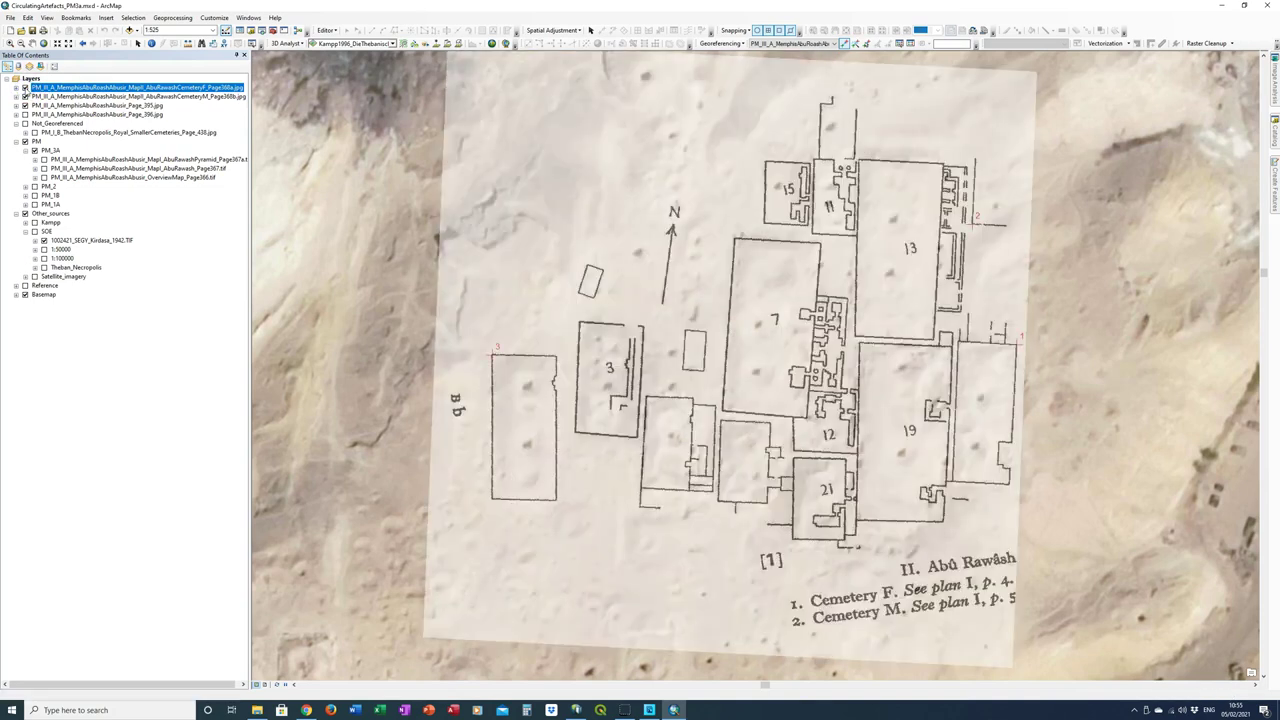
left_click(25, 88)
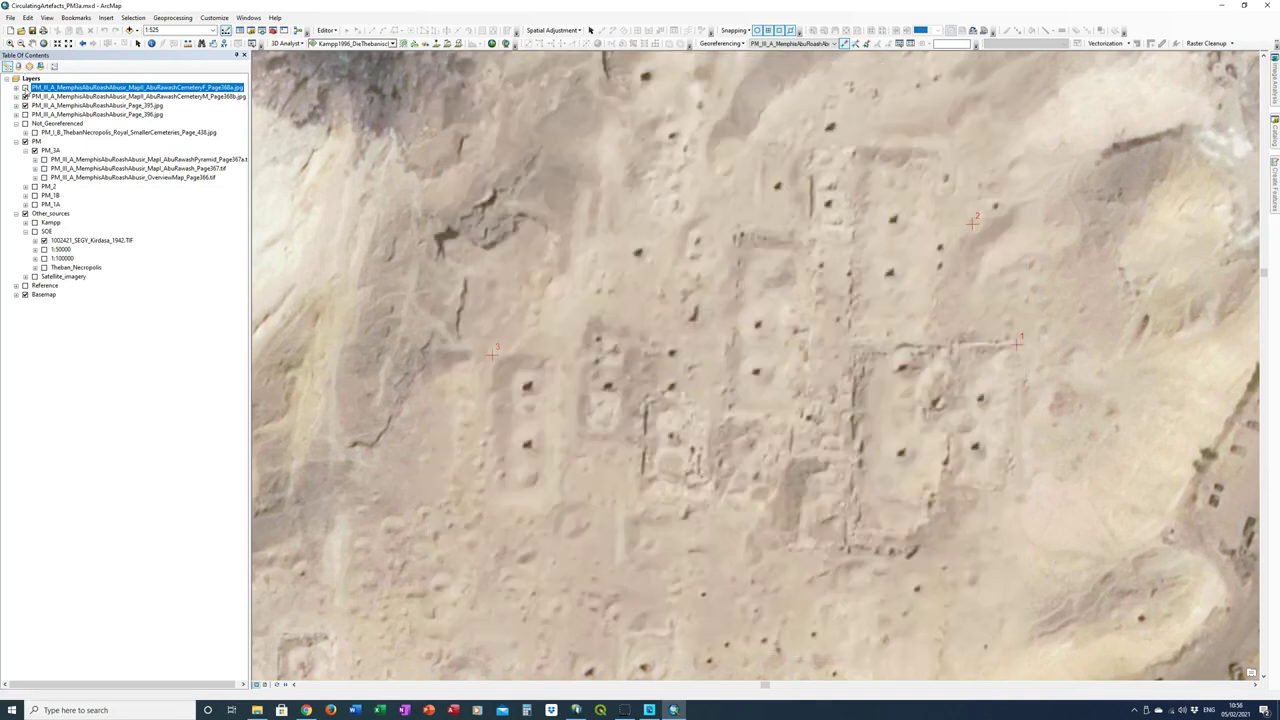
left_click(25, 88)
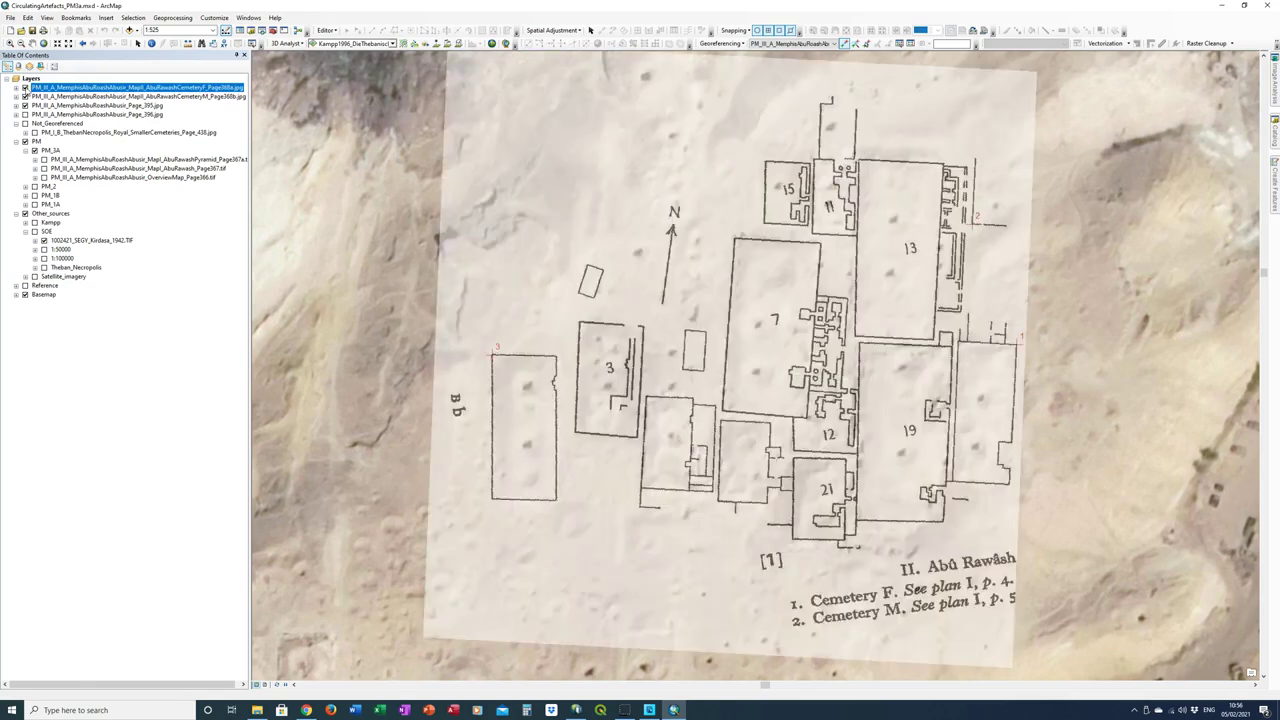
left_click(25, 88)
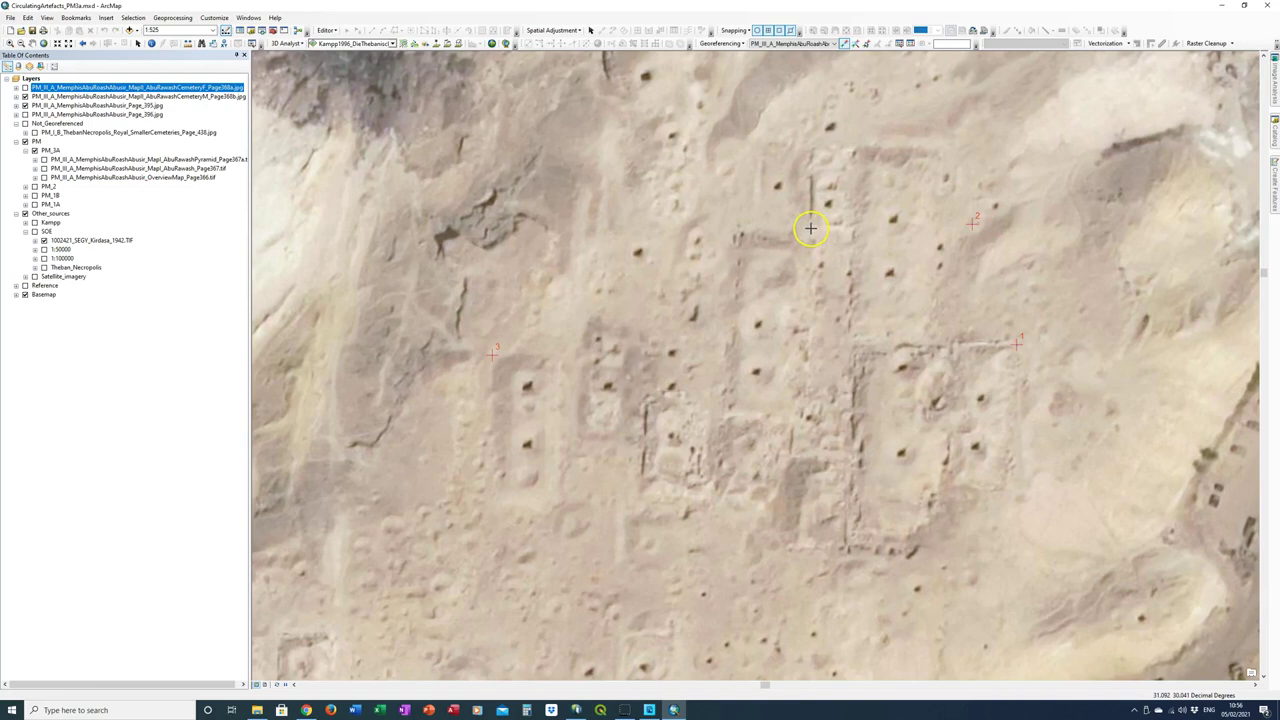
Step: Link the plan's top corner above room 13 to the matching imagery spot as a fourth control point
left_click(25, 87)
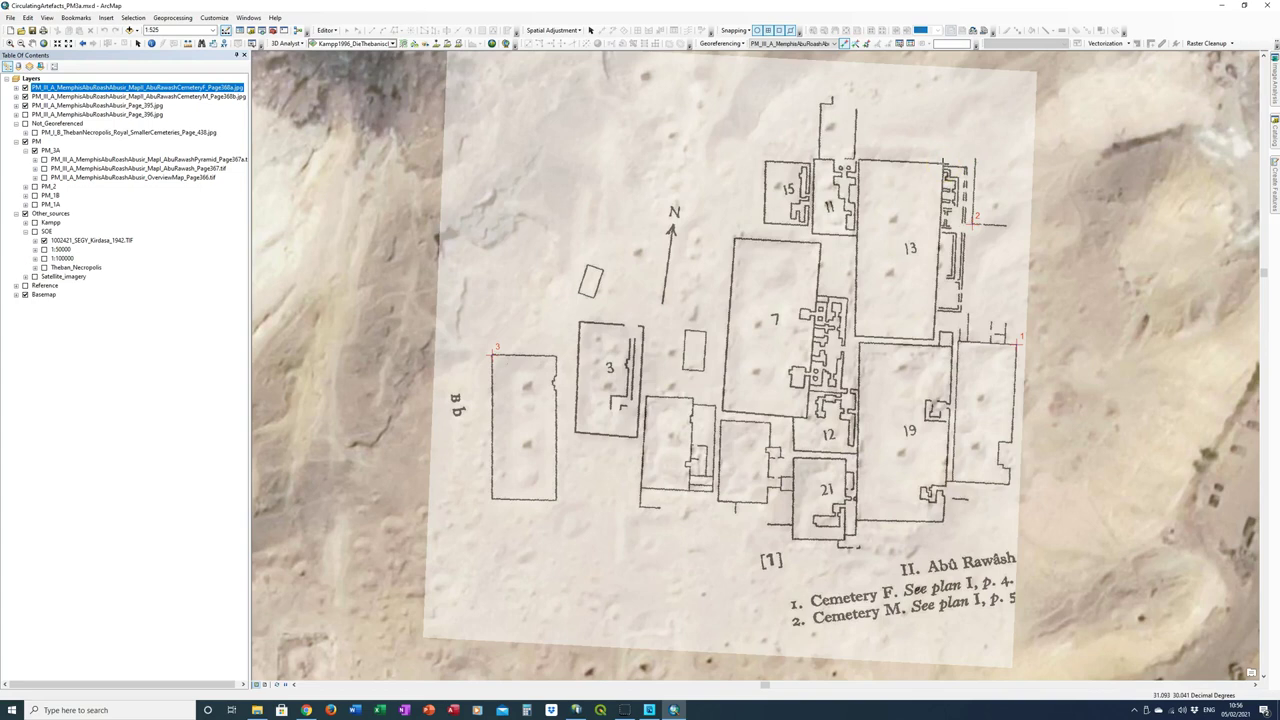
left_click(945, 160)
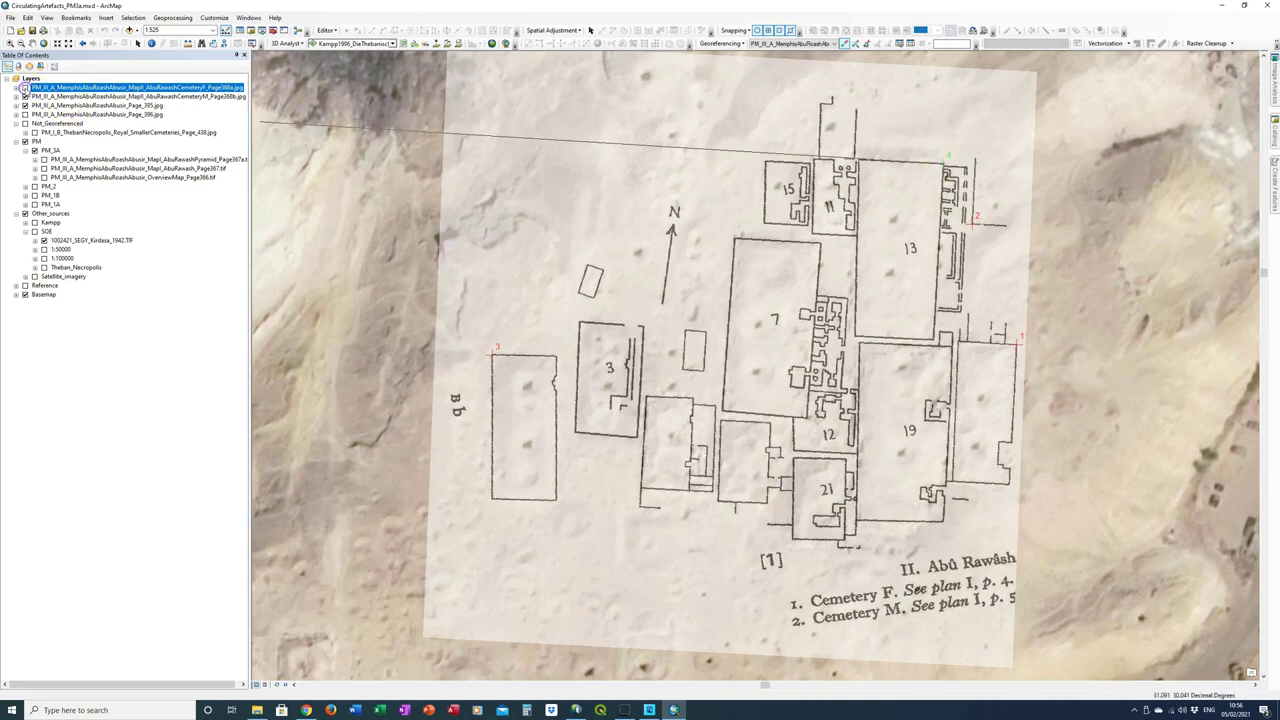
left_click(25, 87)
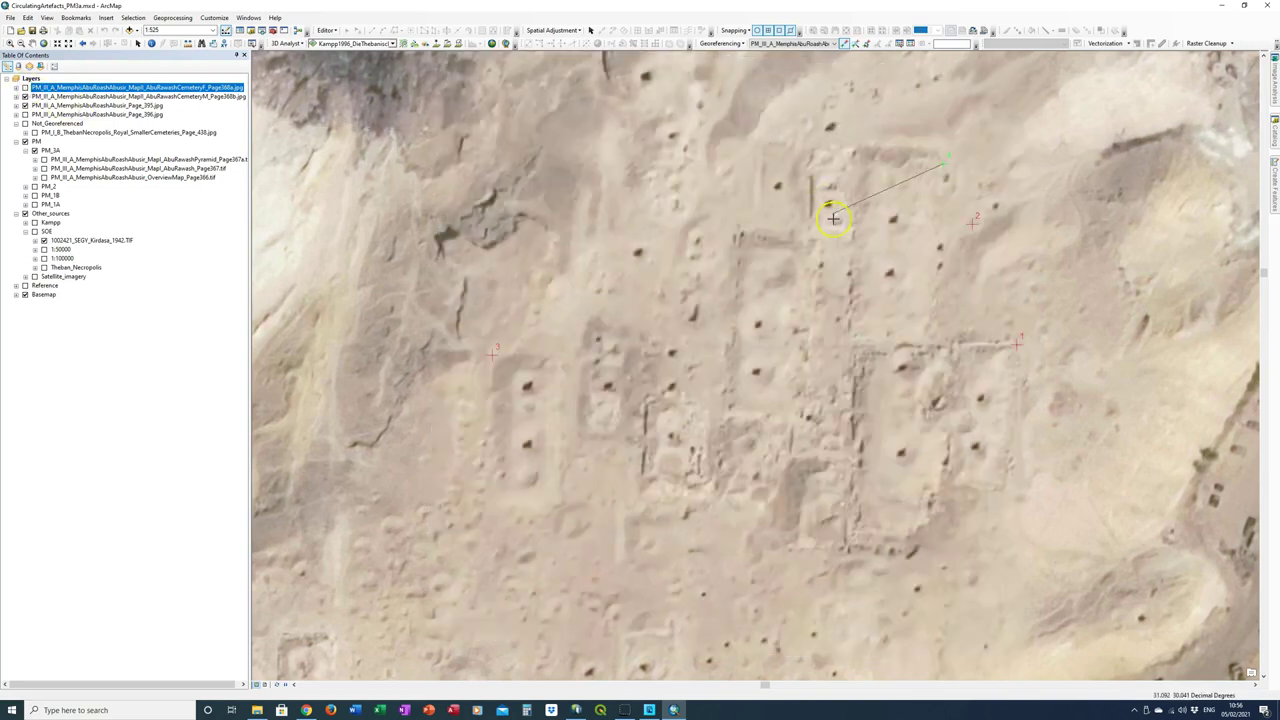
left_click(941, 149)
left_click(25, 87)
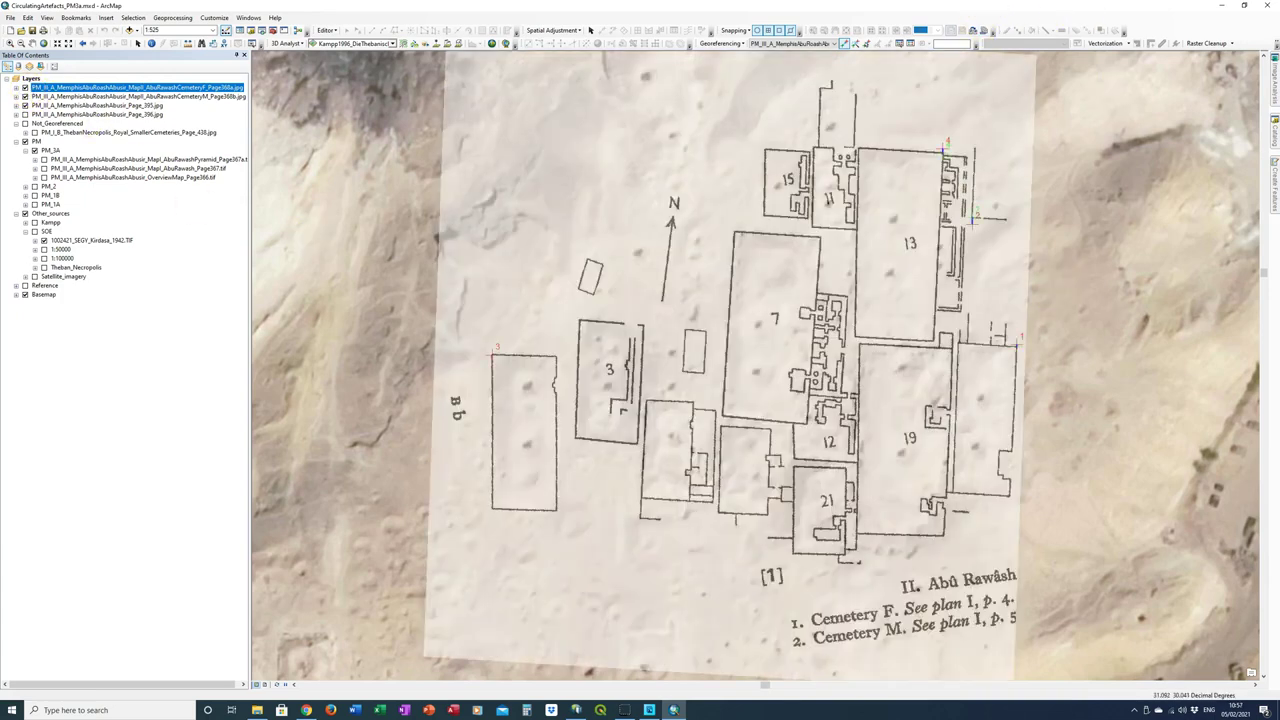
Step: In the link table, switch link 3 off and back on to compare RMS, then close the table
left_click(909, 43)
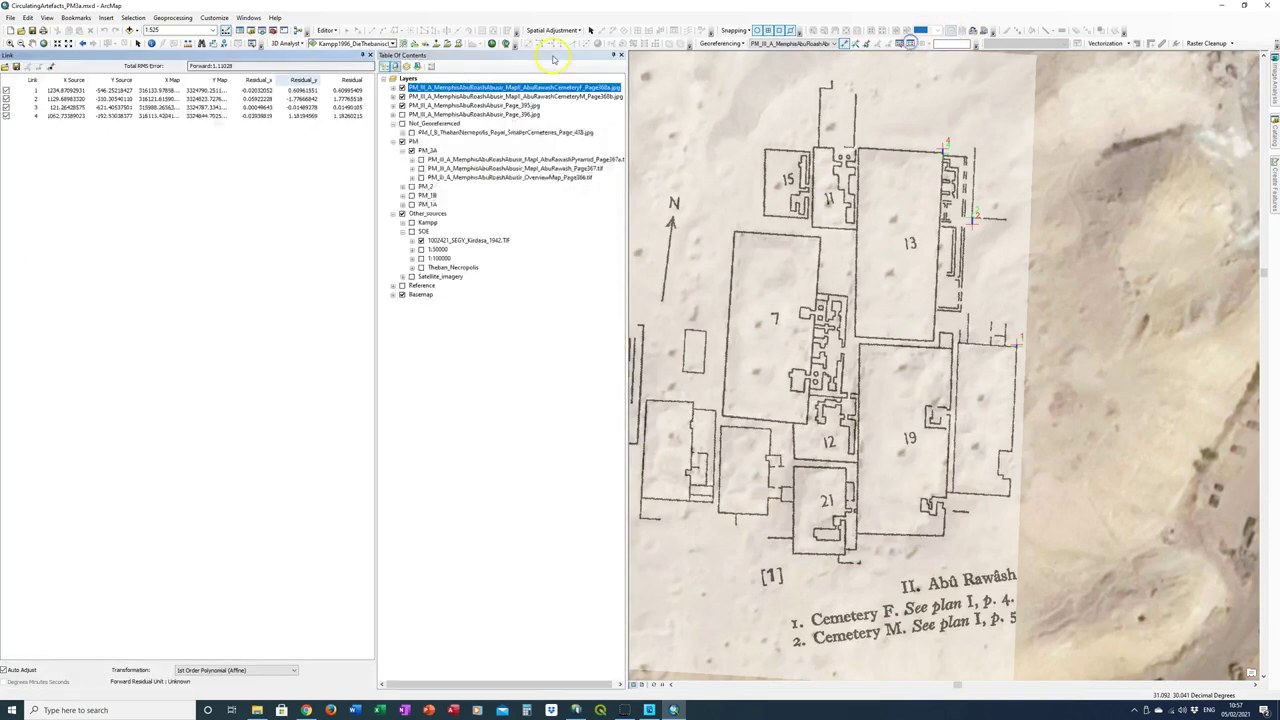
left_click(6, 103)
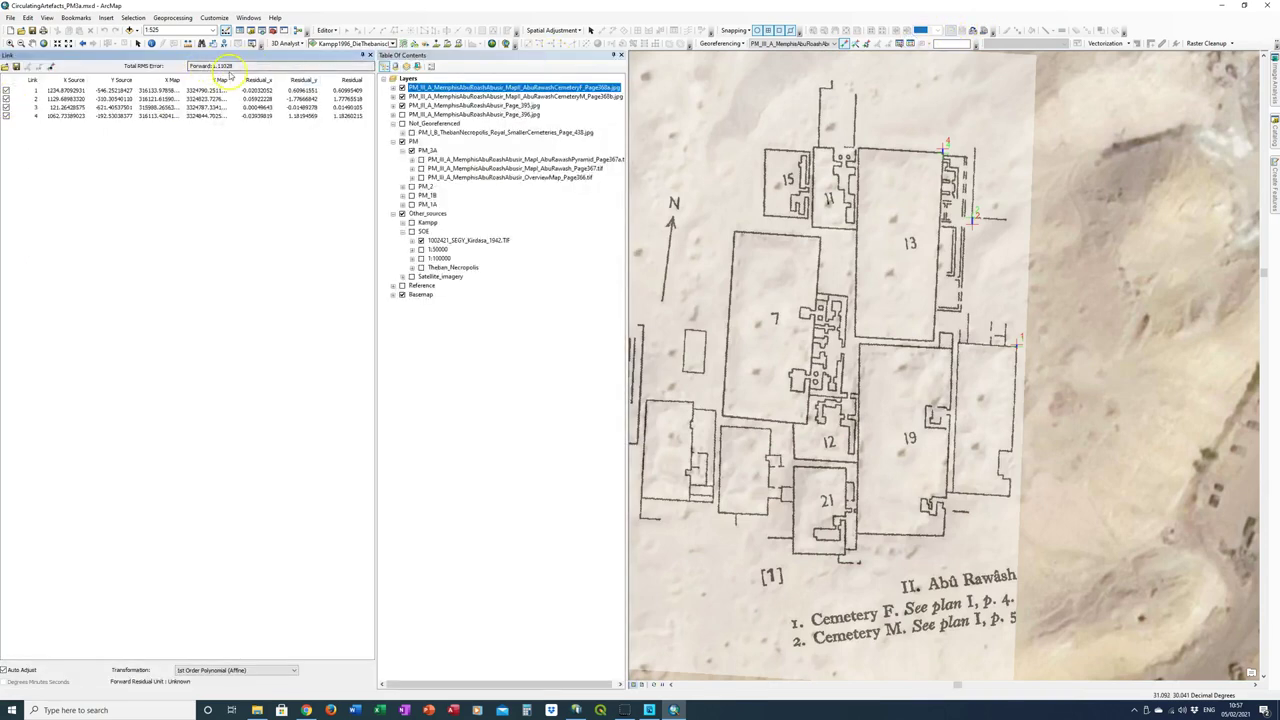
left_click(6, 107)
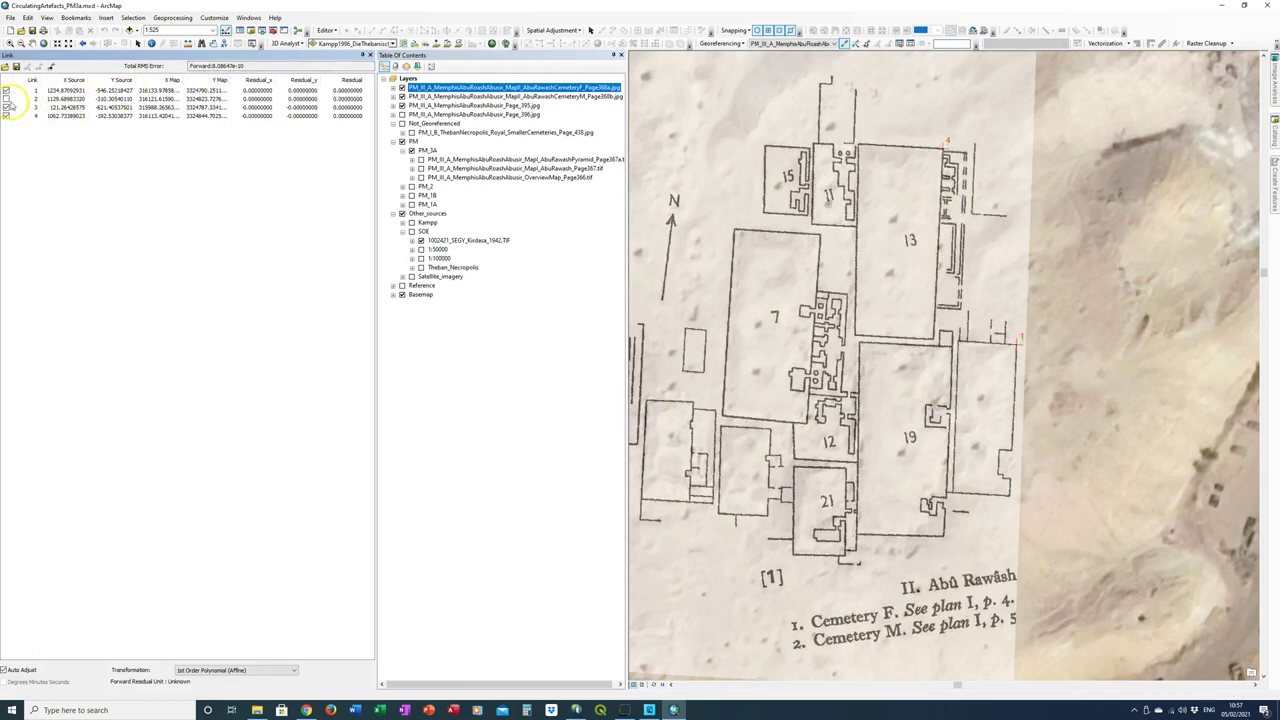
left_click(6, 99)
left_click(370, 54)
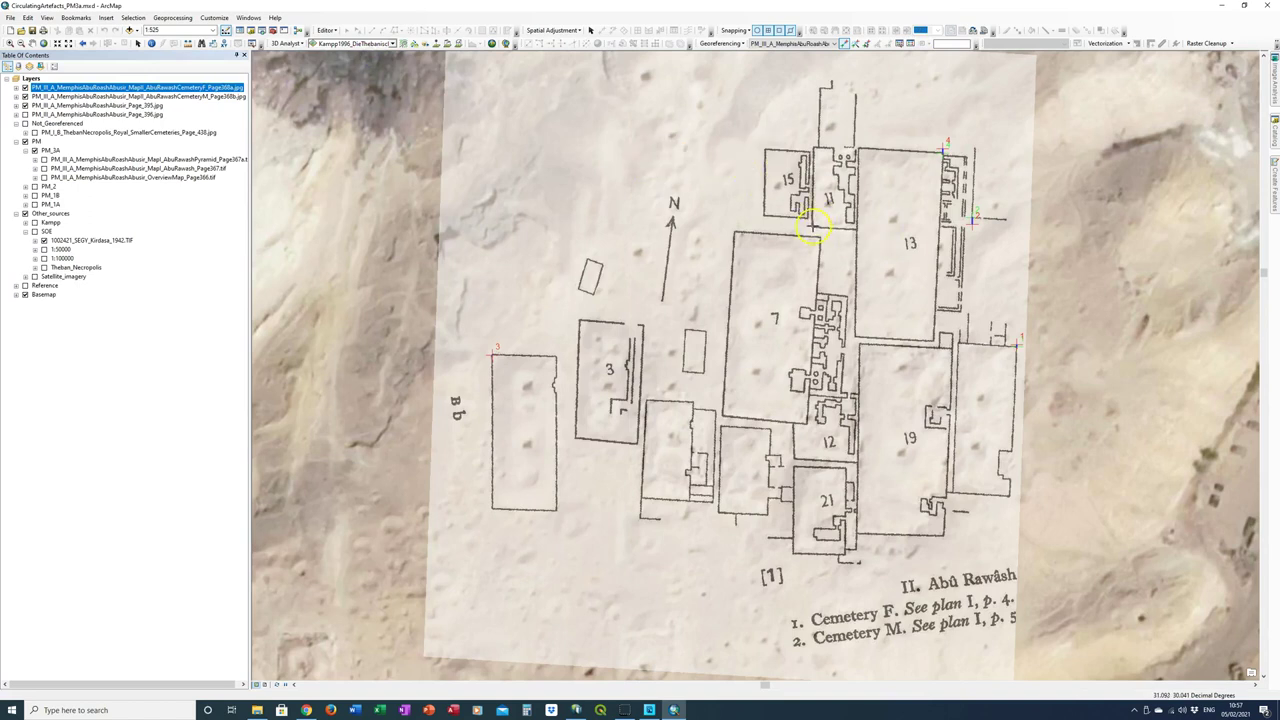
Step: Toggle the Cemetery F plan overlay off and on to check its alignment with the imagery
left_click(25, 88)
left_click(25, 88)
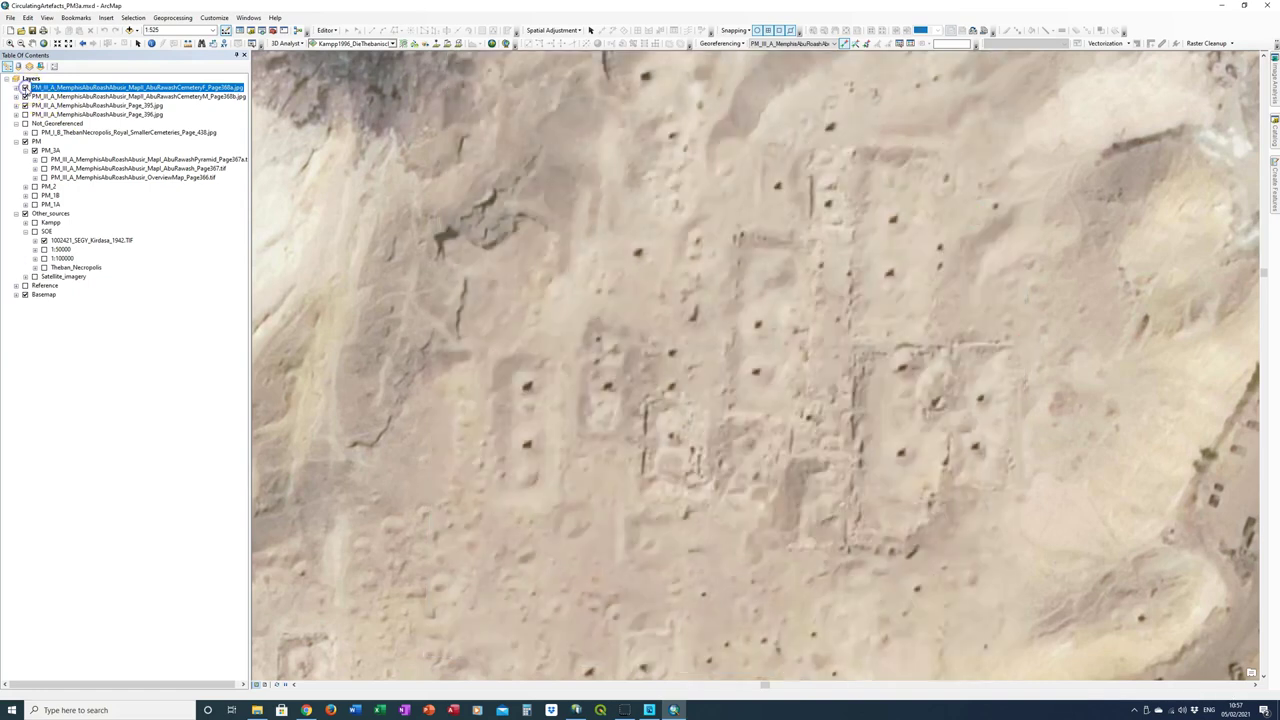
left_click(25, 88)
left_click(25, 88)
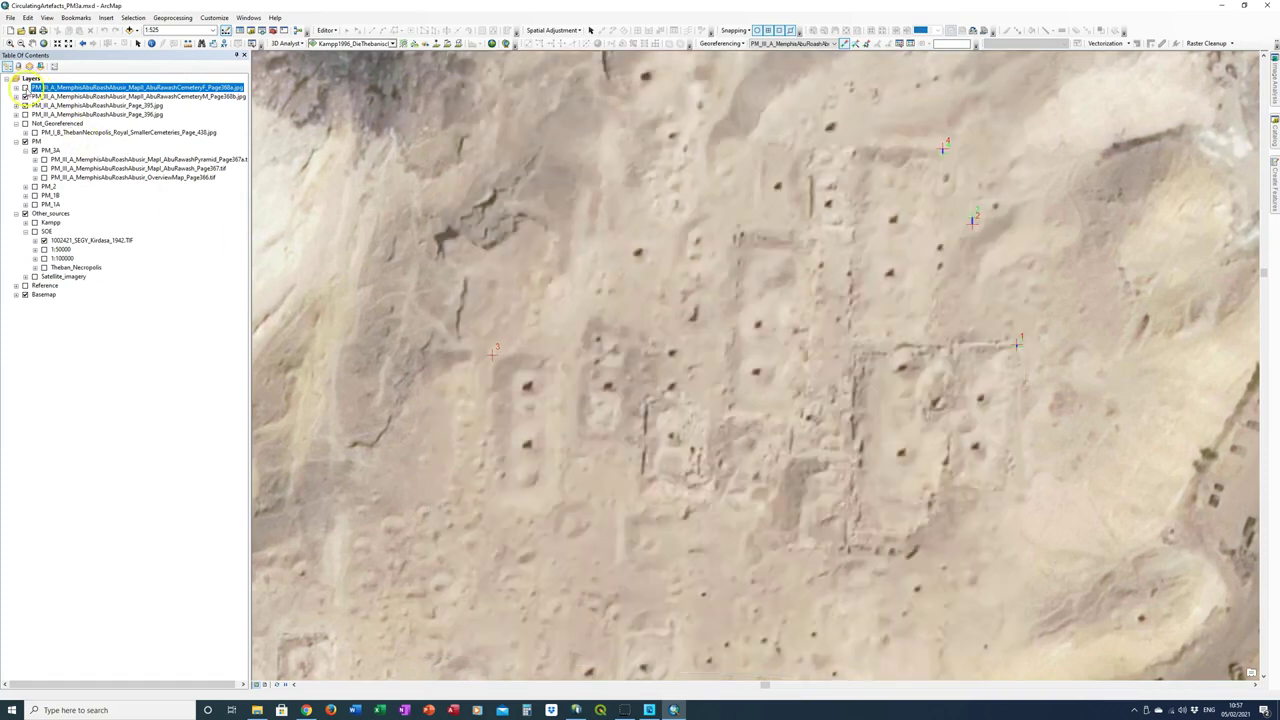
left_click(25, 88)
left_click(25, 88)
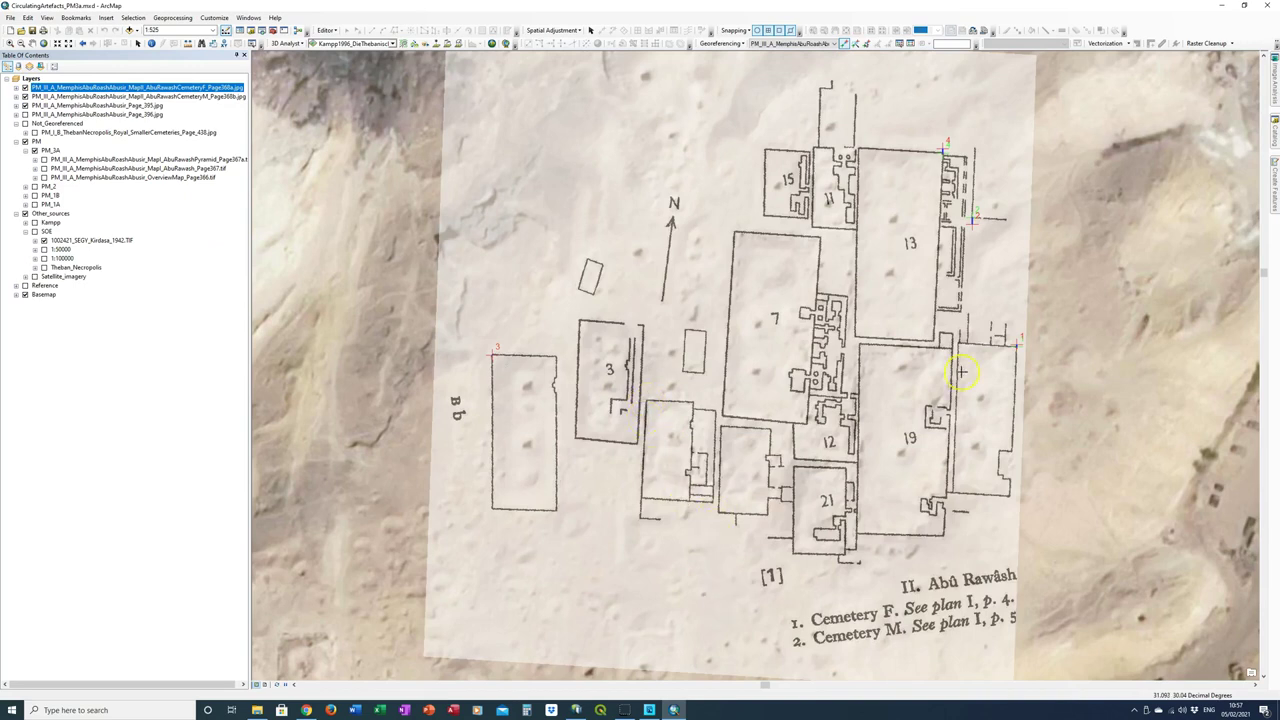
Step: Add control point 5 linking the plan corner beside building 11 to the imagery
left_click(812, 224)
left_click(25, 87)
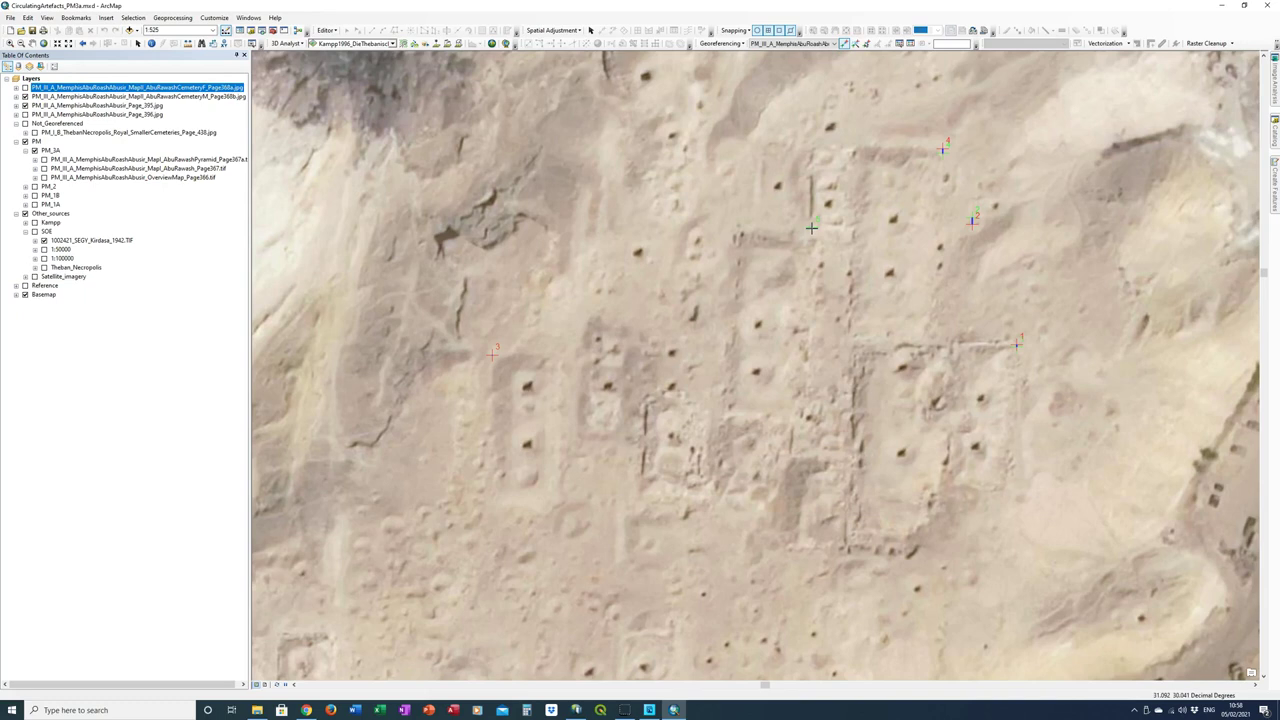
mouse_move(811, 228)
left_mouse_down()
mouse_move(814, 203)
mouse_move(812, 227)
mouse_move(832, 224)
mouse_move(812, 227)
left_mouse_up()
left_click(28, 168)
left_click(624, 413)
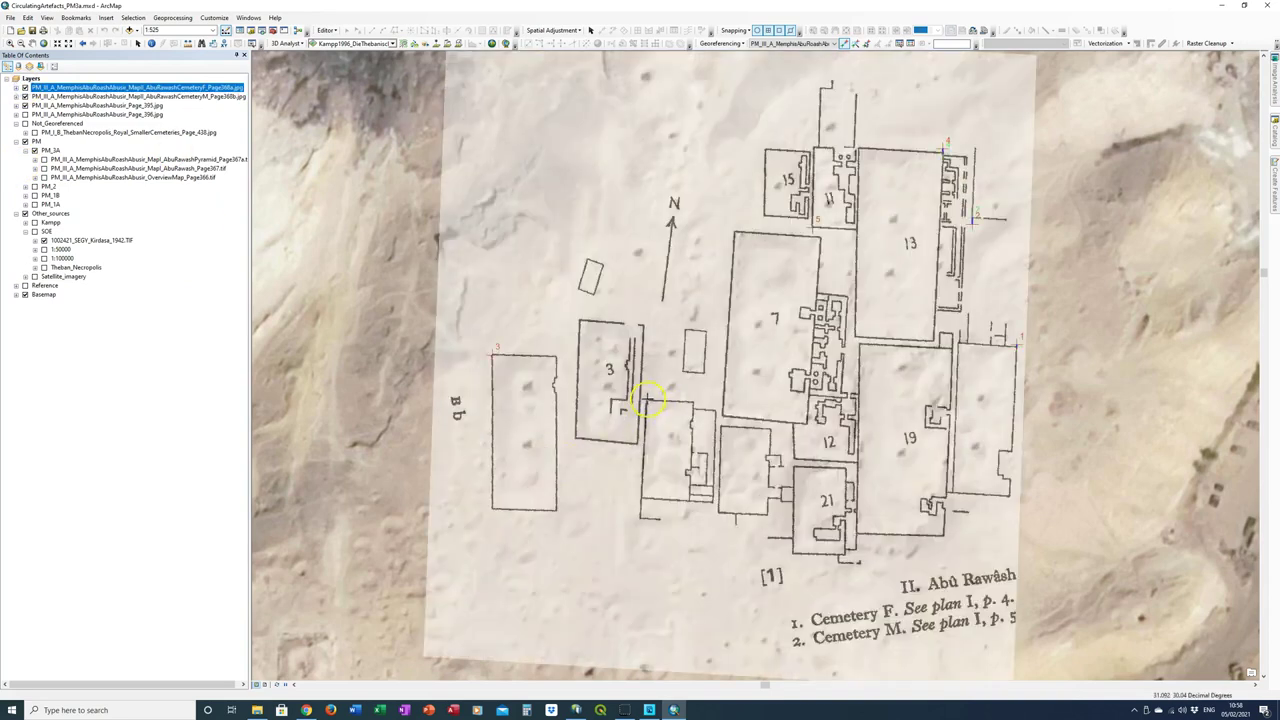
left_click(22, 87)
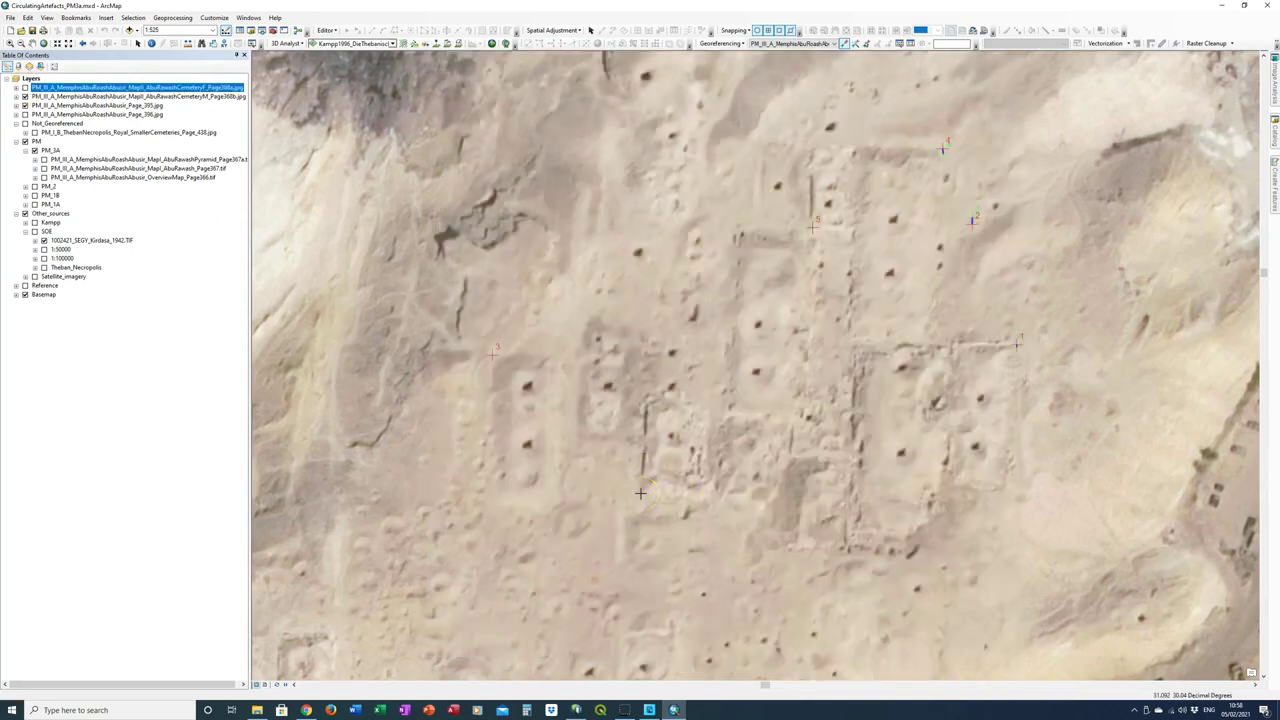
left_click(837, 529)
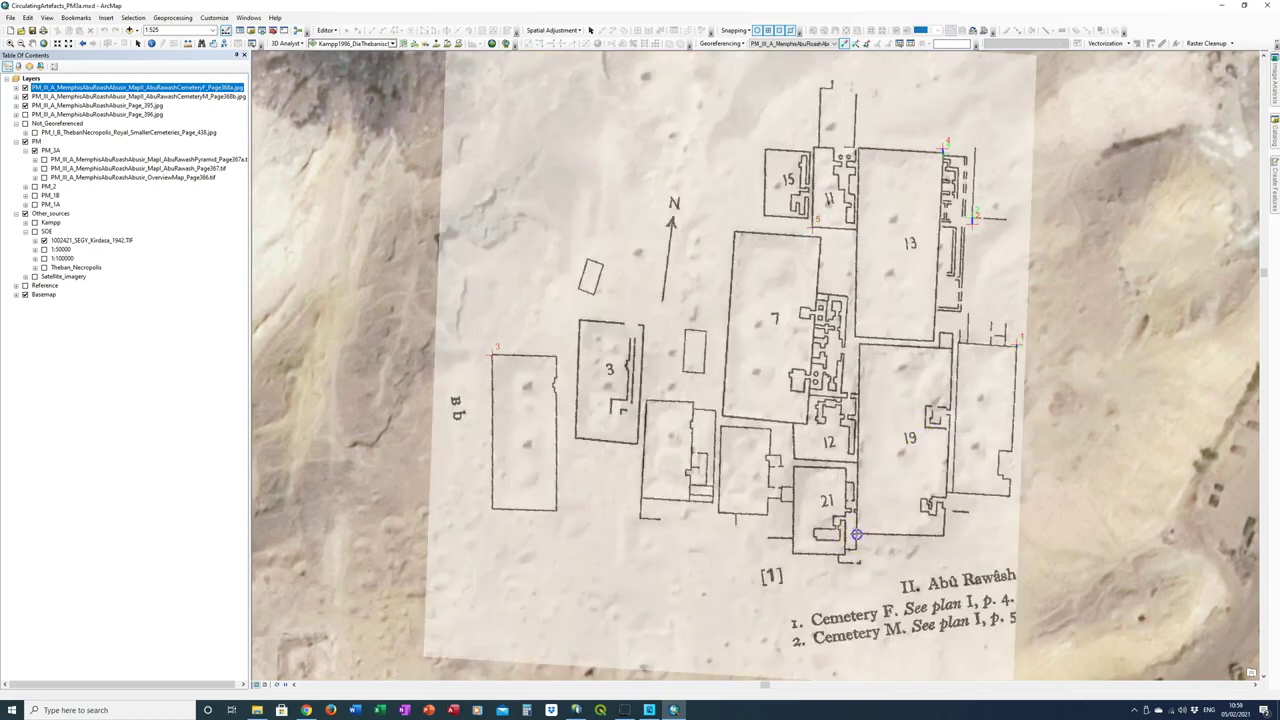
Step: Add control point 6 linking building 21's plan corner to the matching imagery spot
left_click(857, 534)
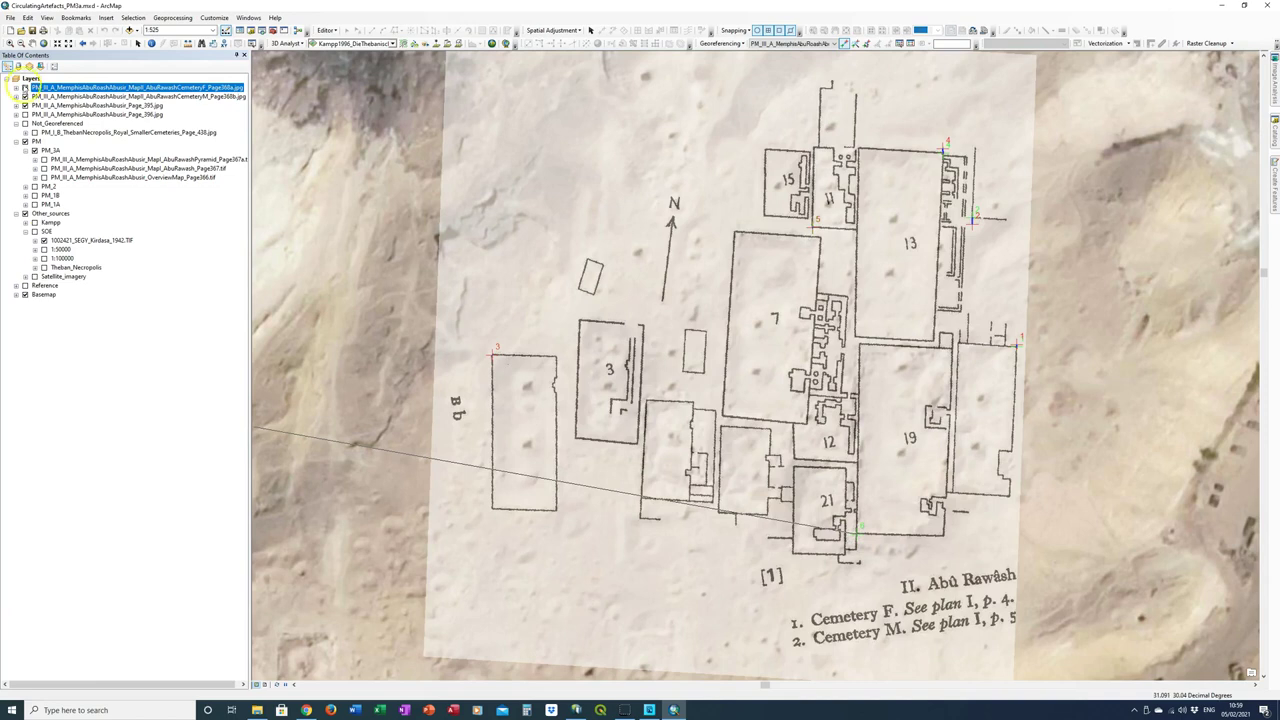
left_click(25, 87)
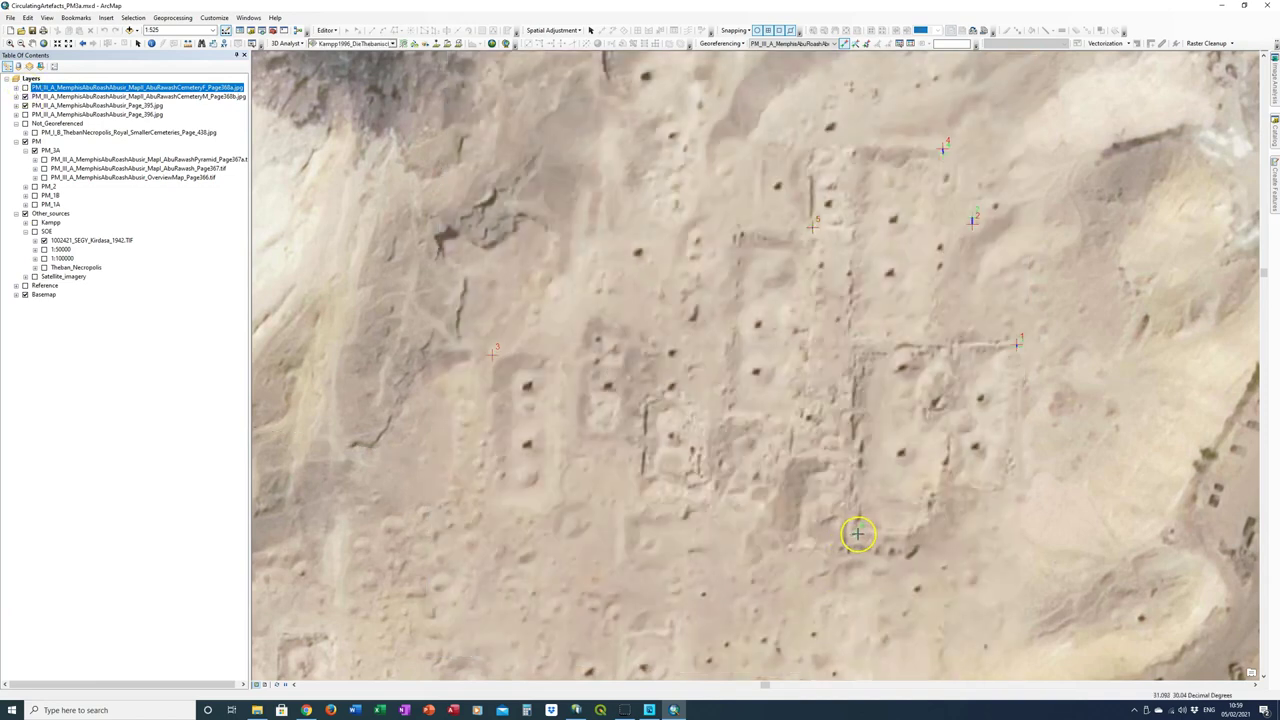
left_click(857, 534)
left_click(25, 87)
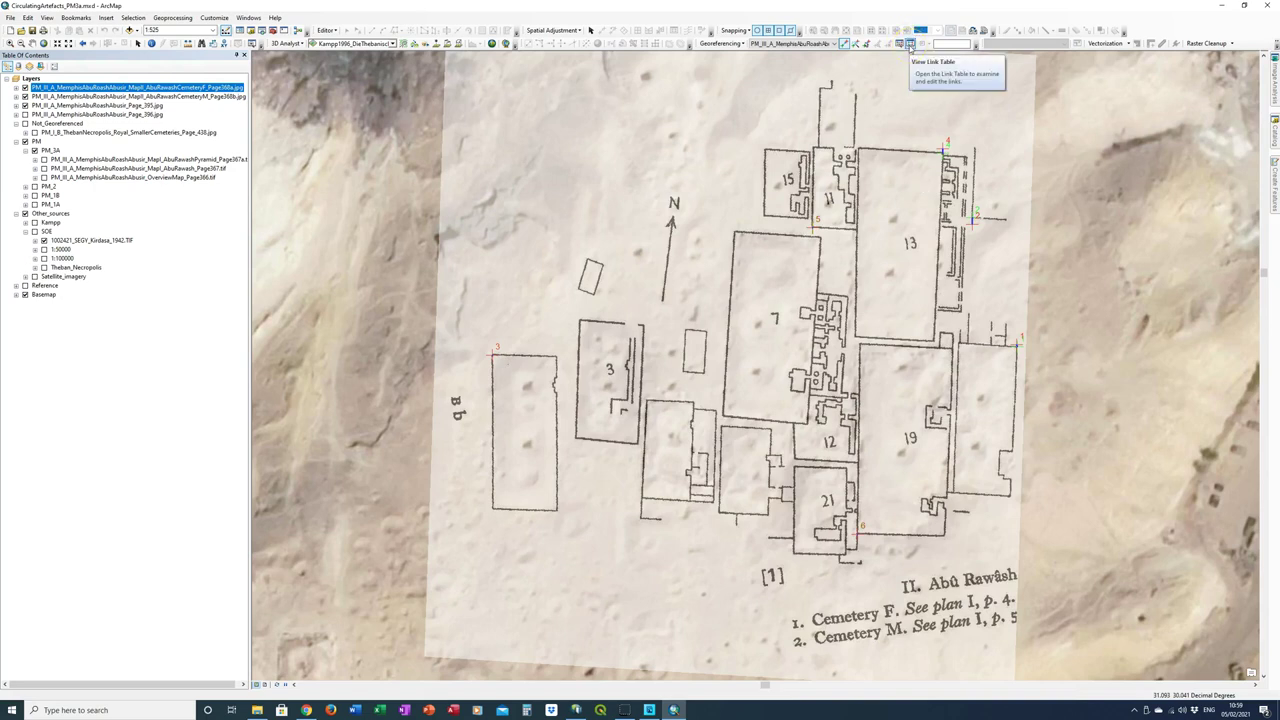
Step: Compare the link residuals with and without link 2, checking the plan overlay's fit
left_click(910, 46)
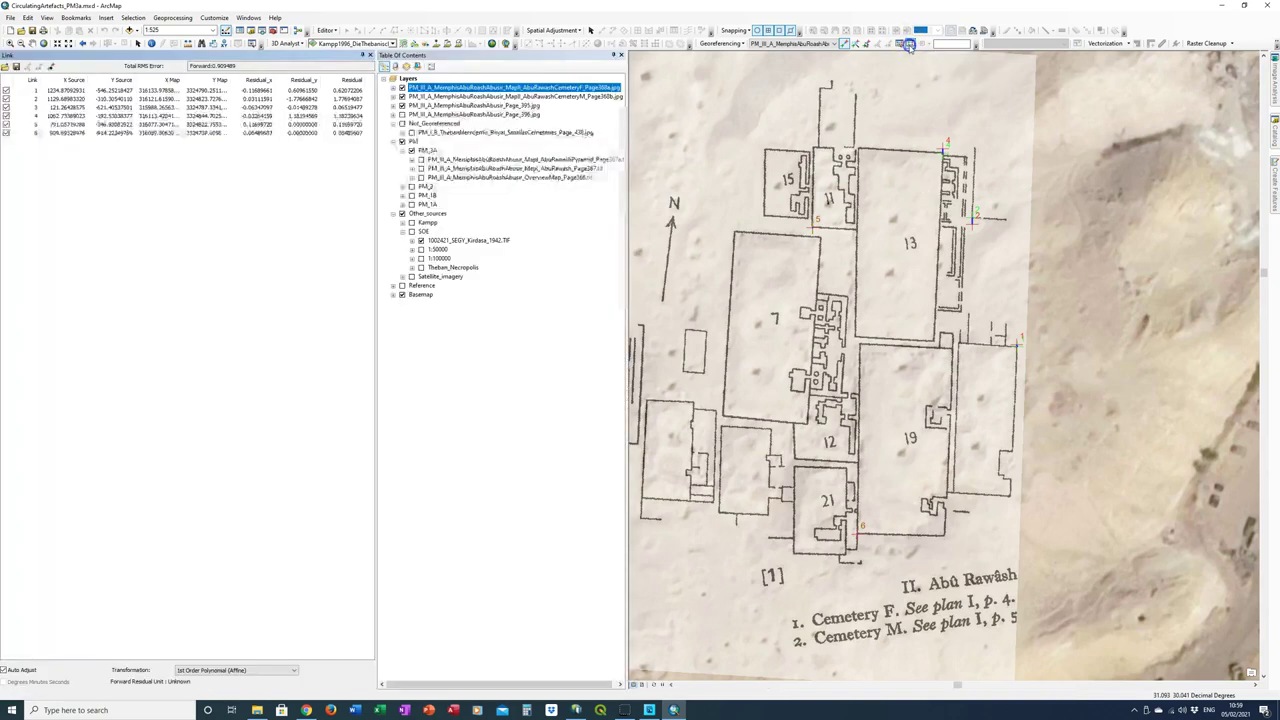
left_click(6, 98)
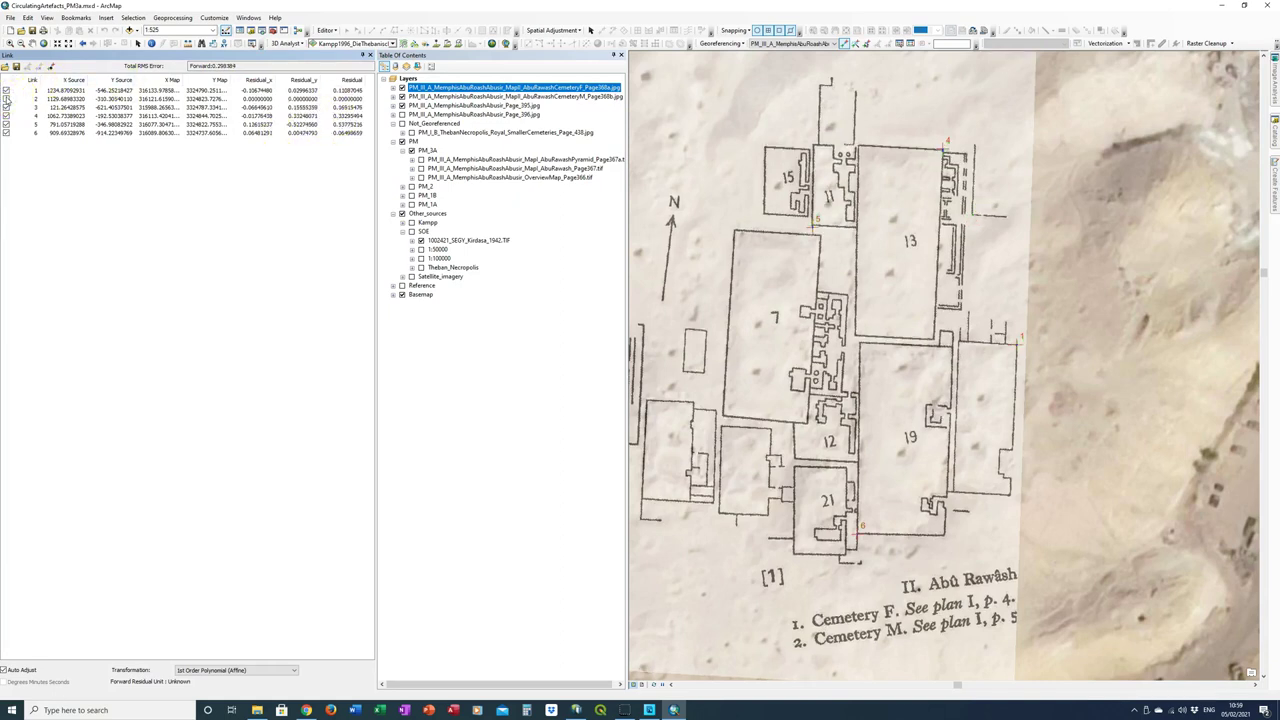
left_click(6, 98)
left_click(6, 98)
left_click(402, 88)
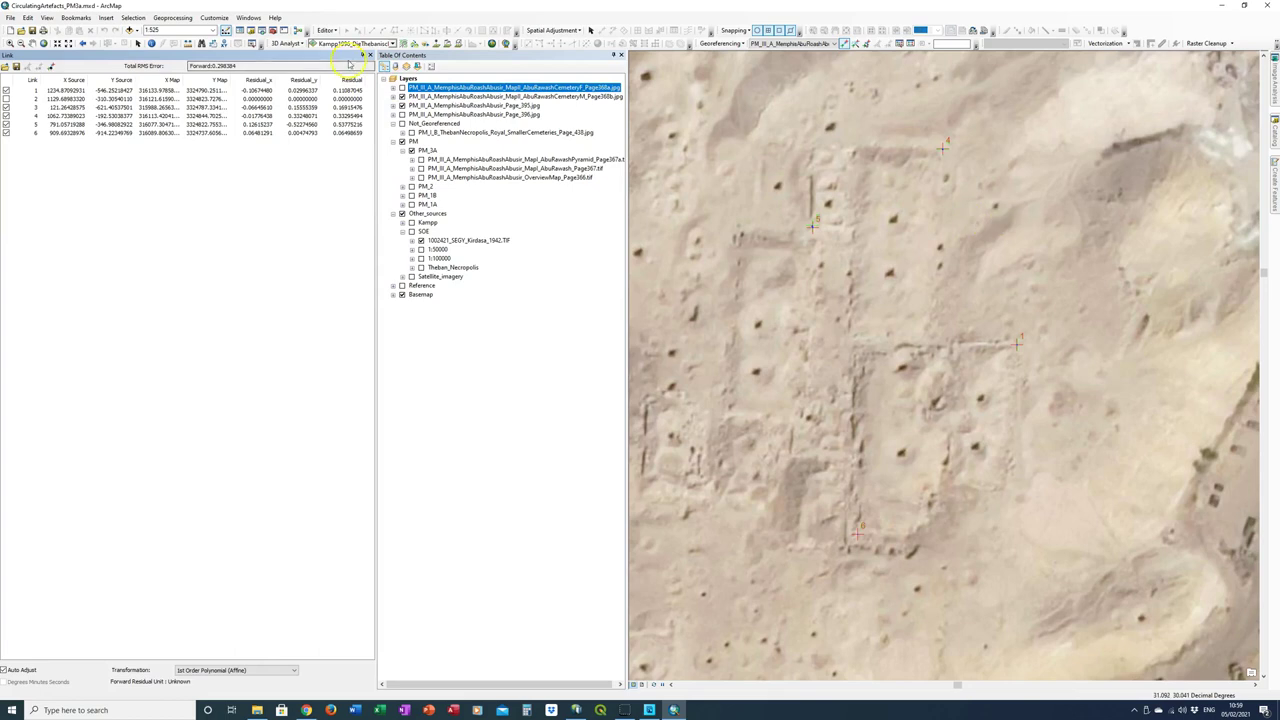
left_click(402, 88)
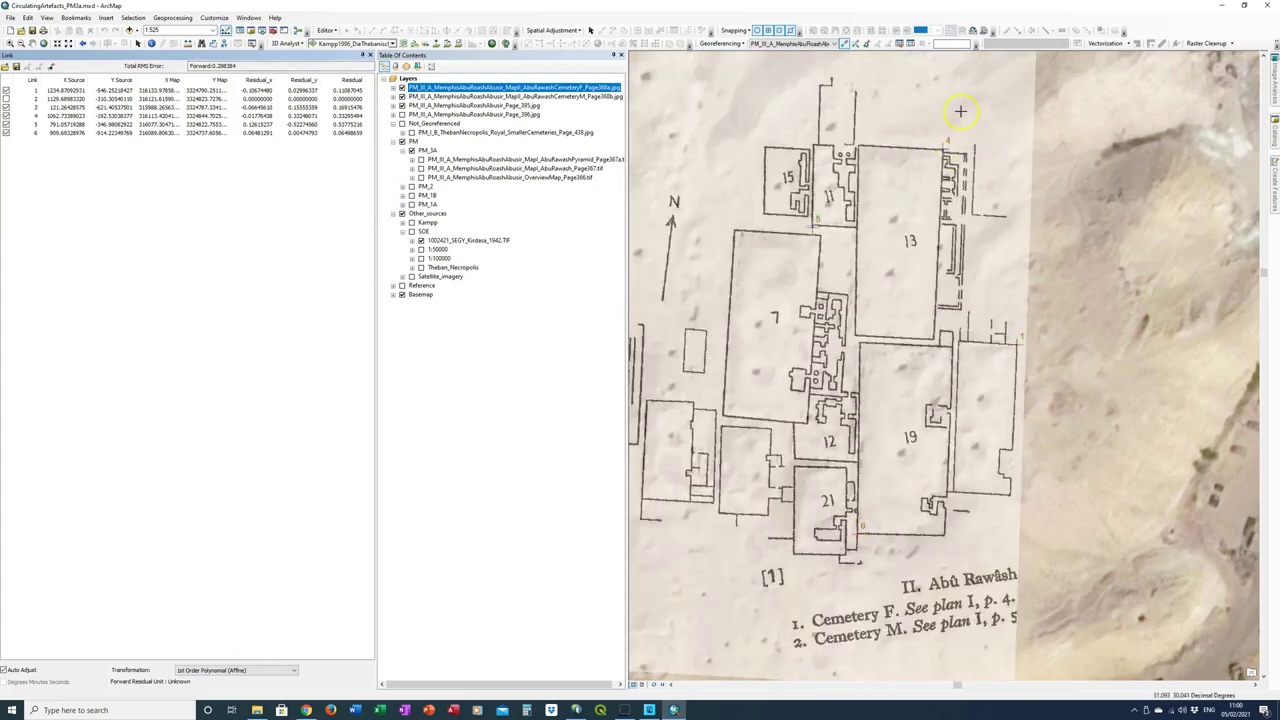
Step: Delete link 2, leaving five links with total RMS error 0.298384
left_click(62, 99)
left_click(49, 67)
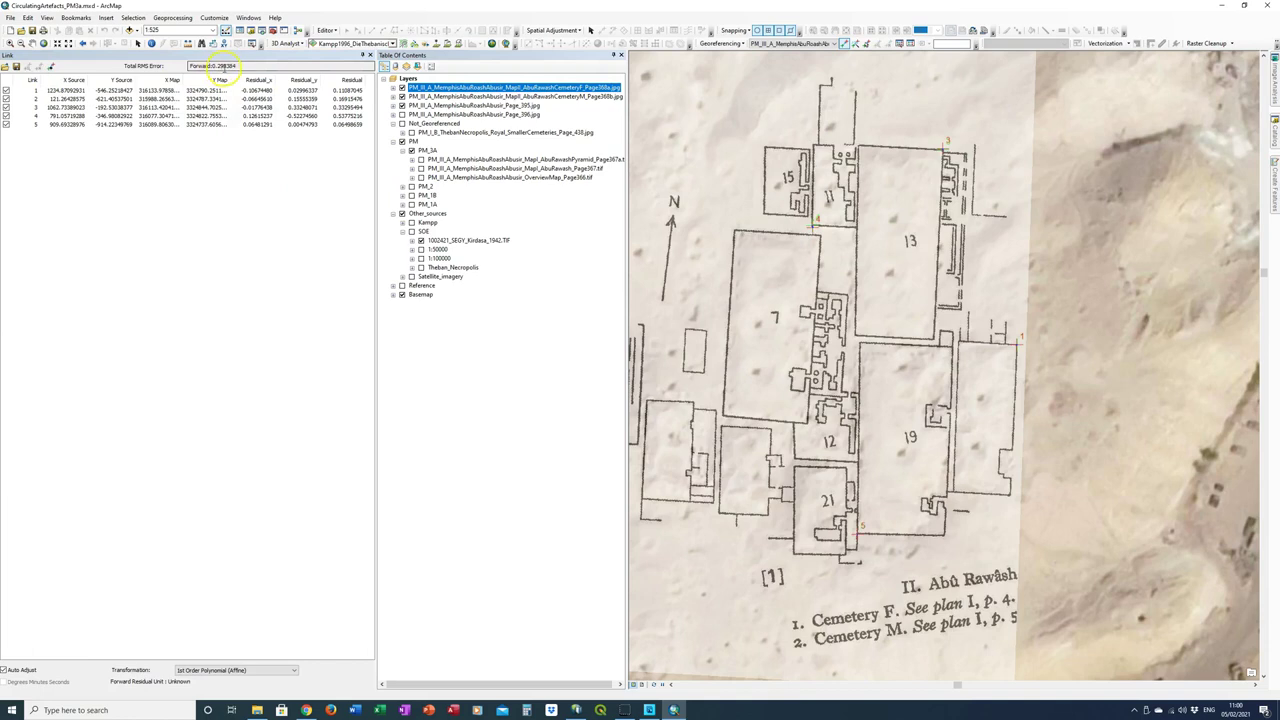
mouse_move(216, 66)
left_mouse_down()
mouse_move(232, 66)
mouse_move(222, 70)
left_mouse_up()
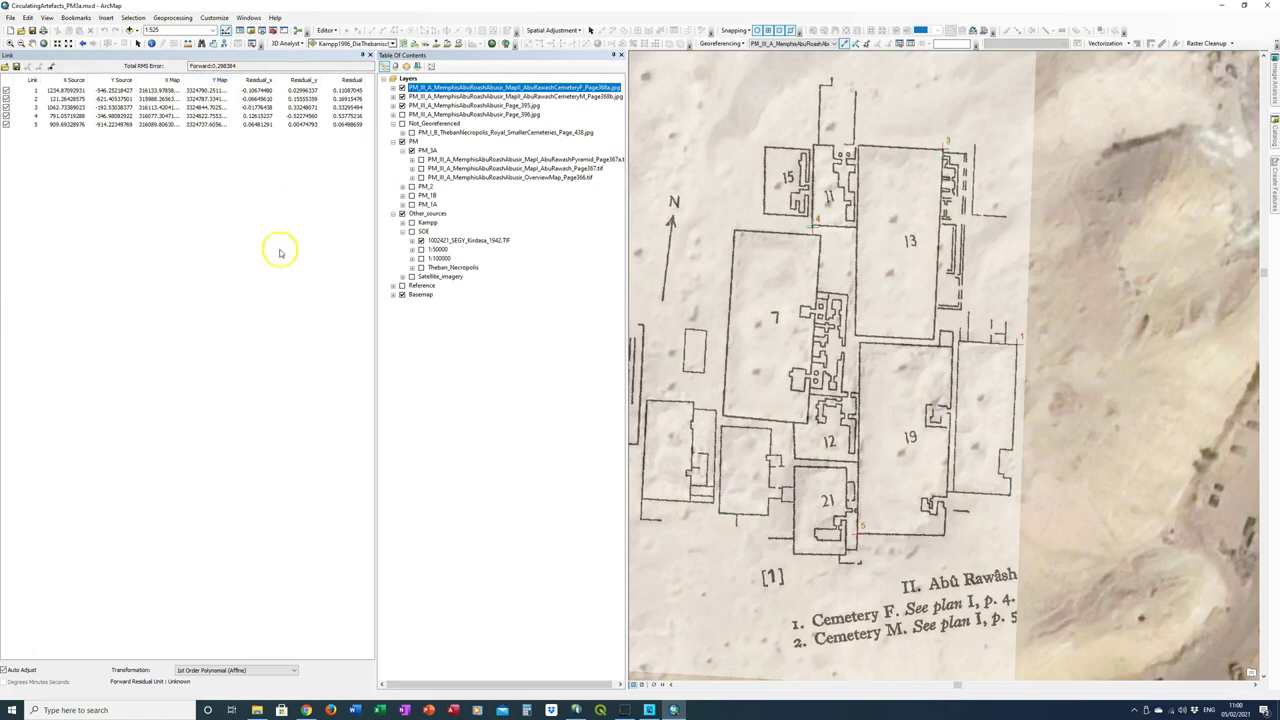
Step: On the Porter and Moss IIIa Trello card, append 0.30 to the Cemetery F item's RMSE and tick it
left_click(318, 702)
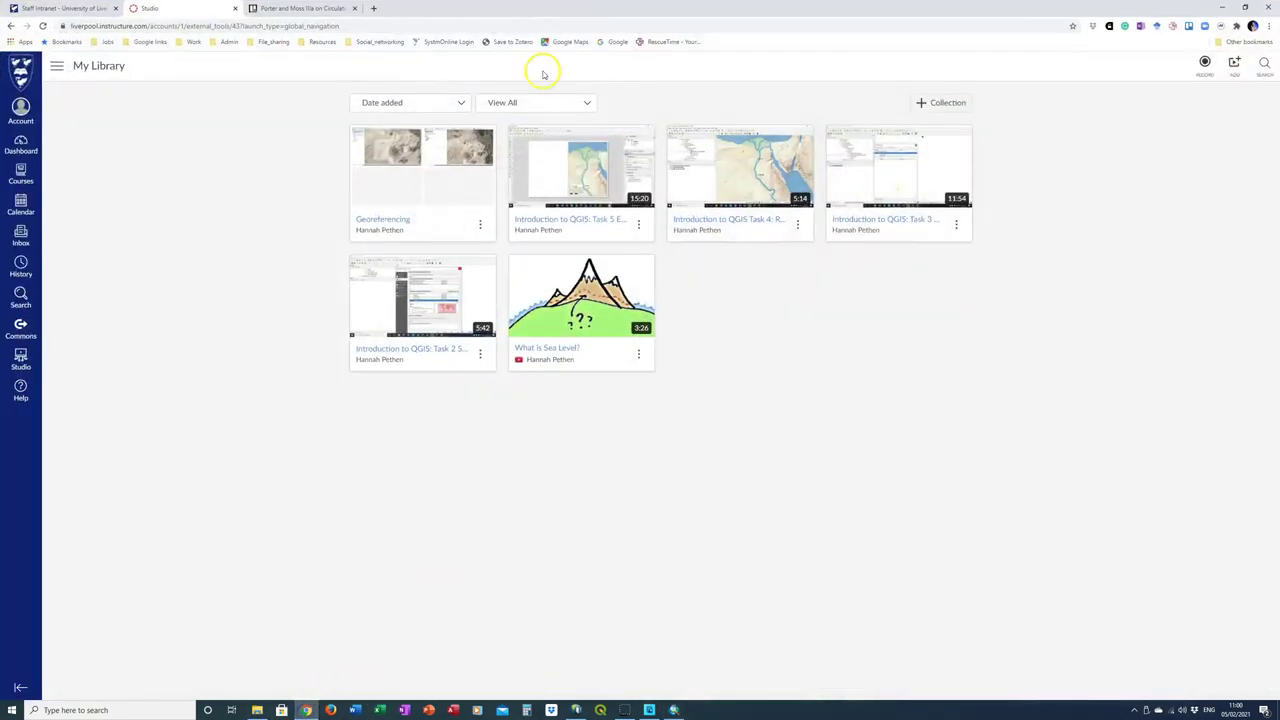
left_click(339, 10)
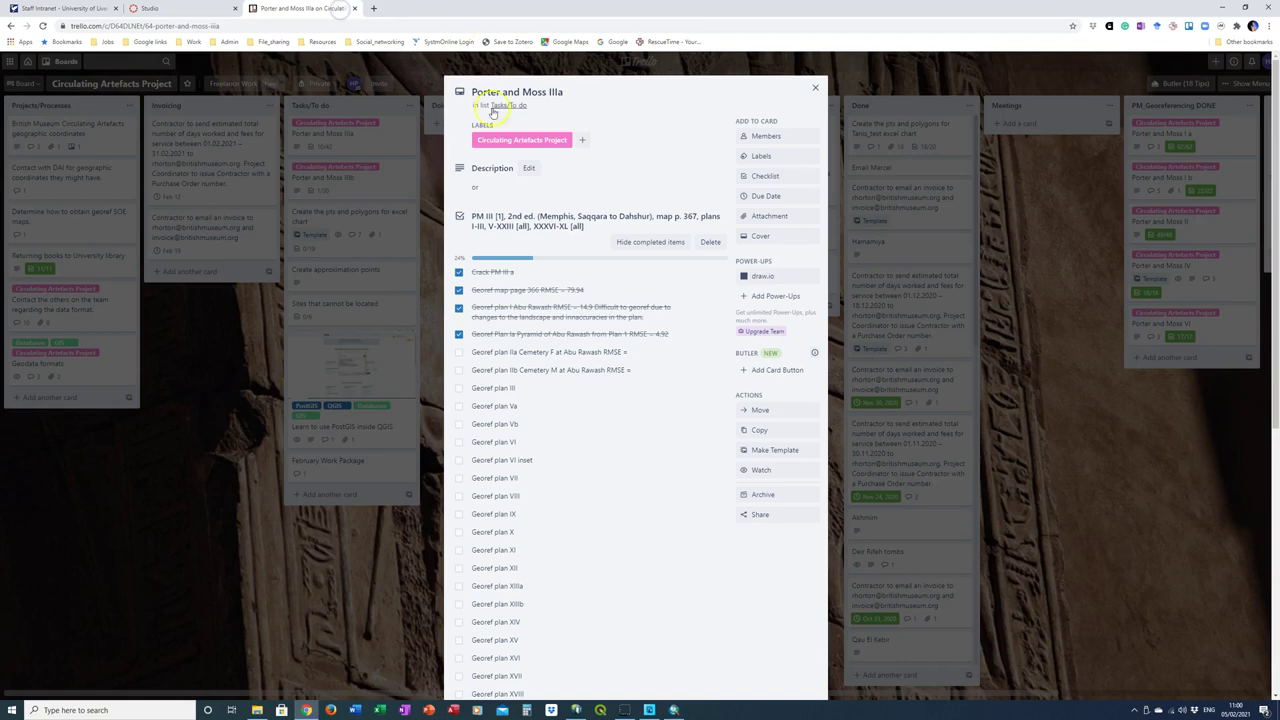
left_click(643, 358)
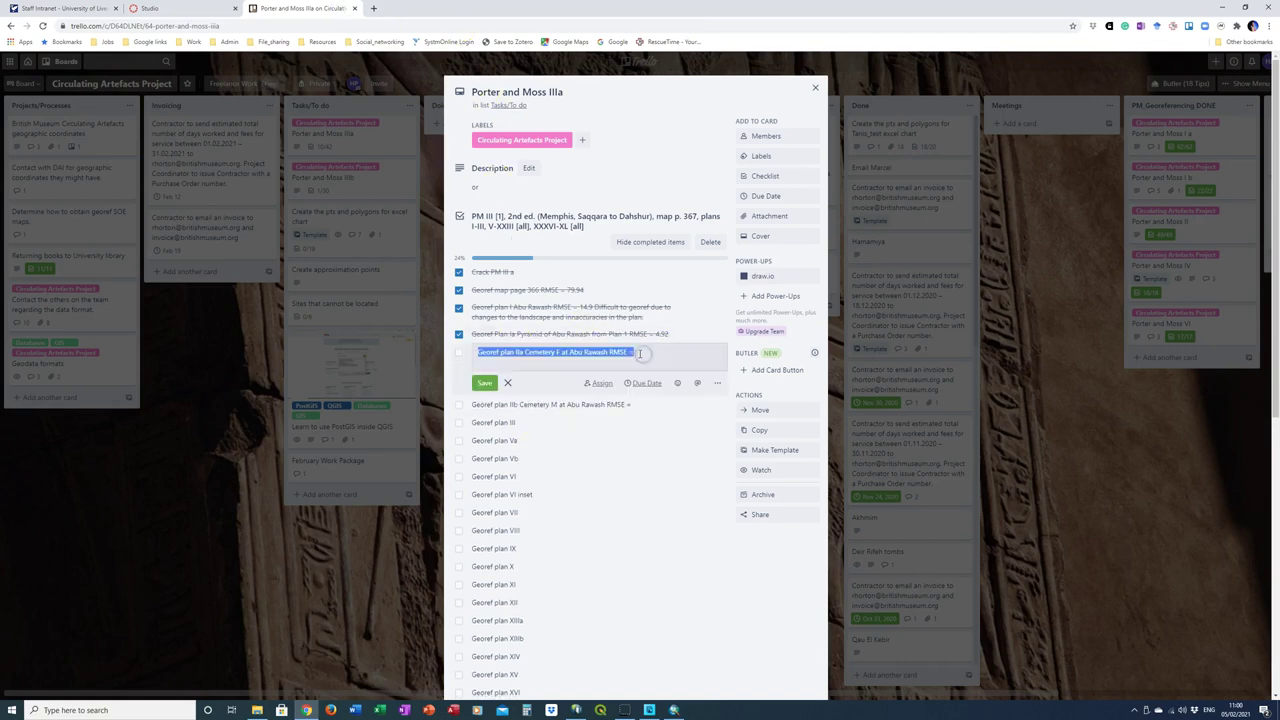
left_click(640, 352)
type("0")
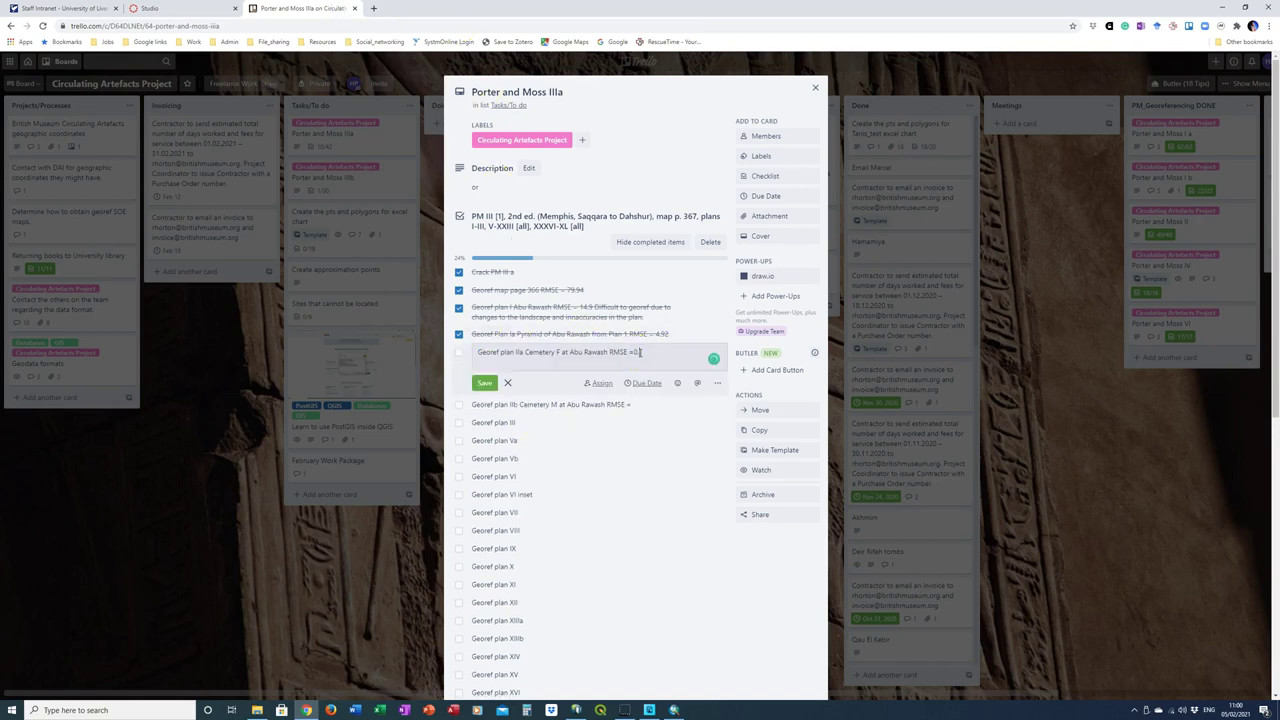
type(".30")
left_click(484, 383)
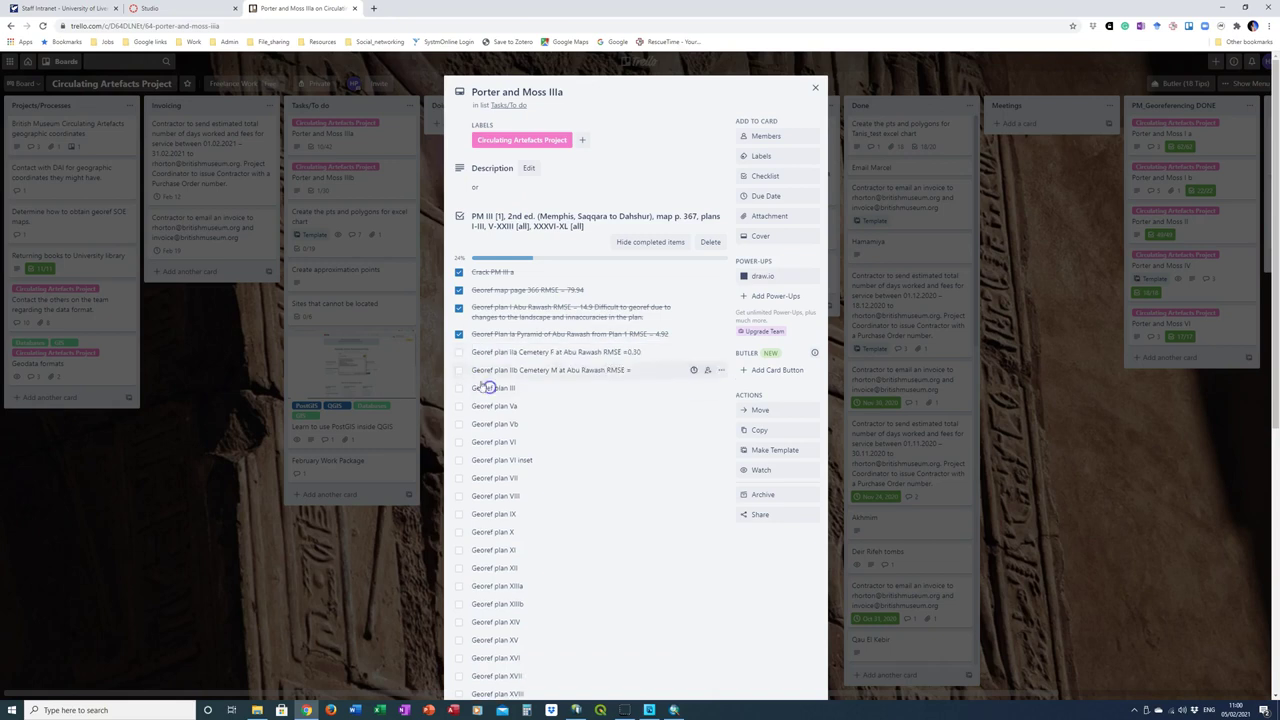
left_click(458, 352)
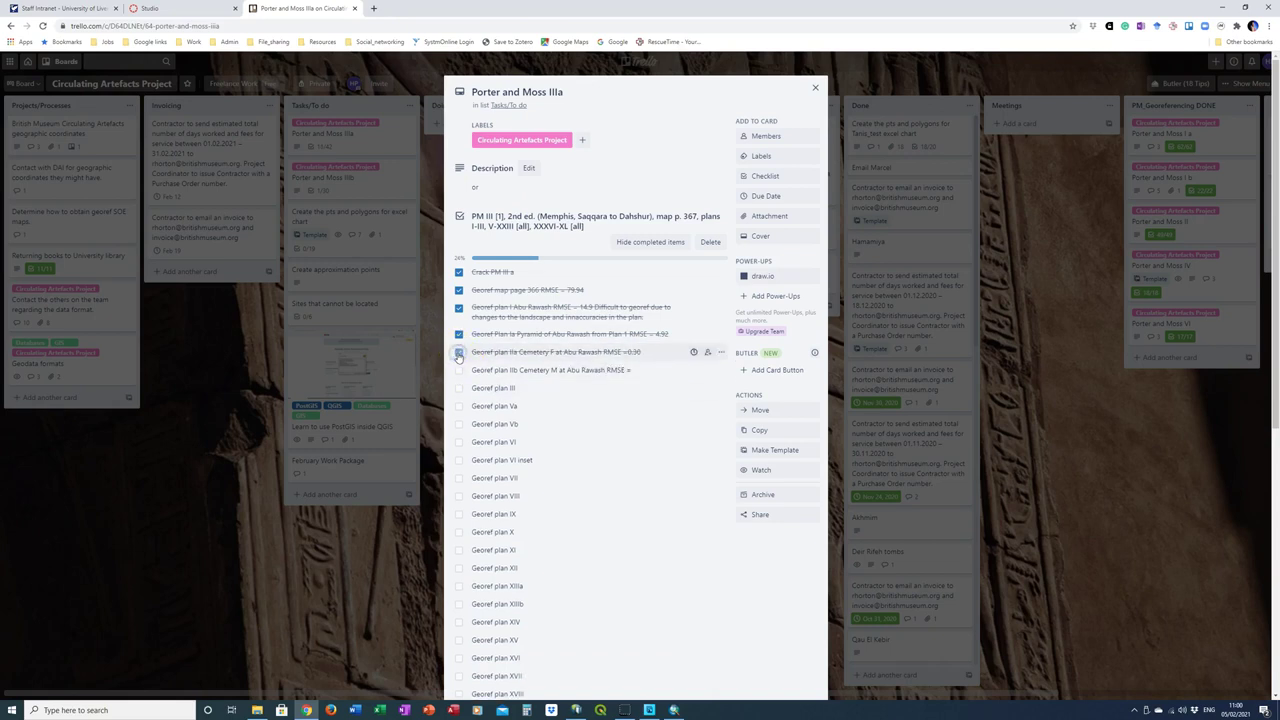
Step: Start rectifying the georeferenced Cemetery F plan from the Georeferencing menu
left_click(675, 709)
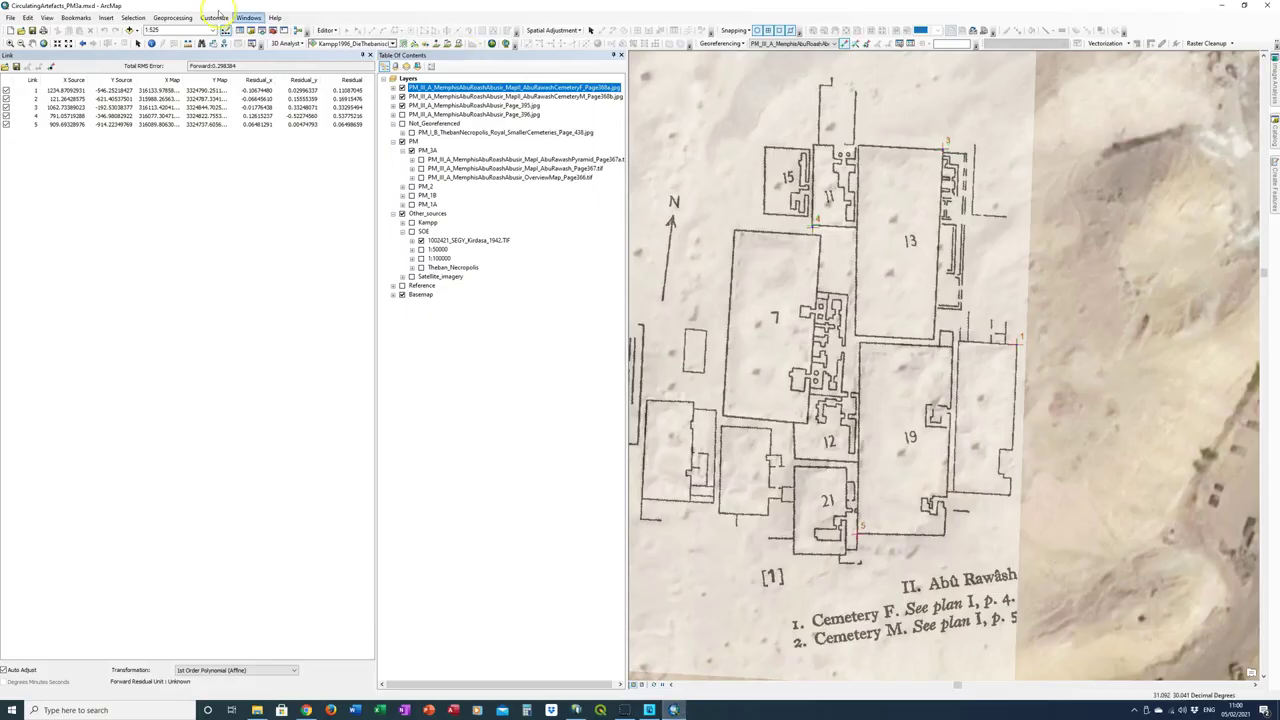
left_click(728, 46)
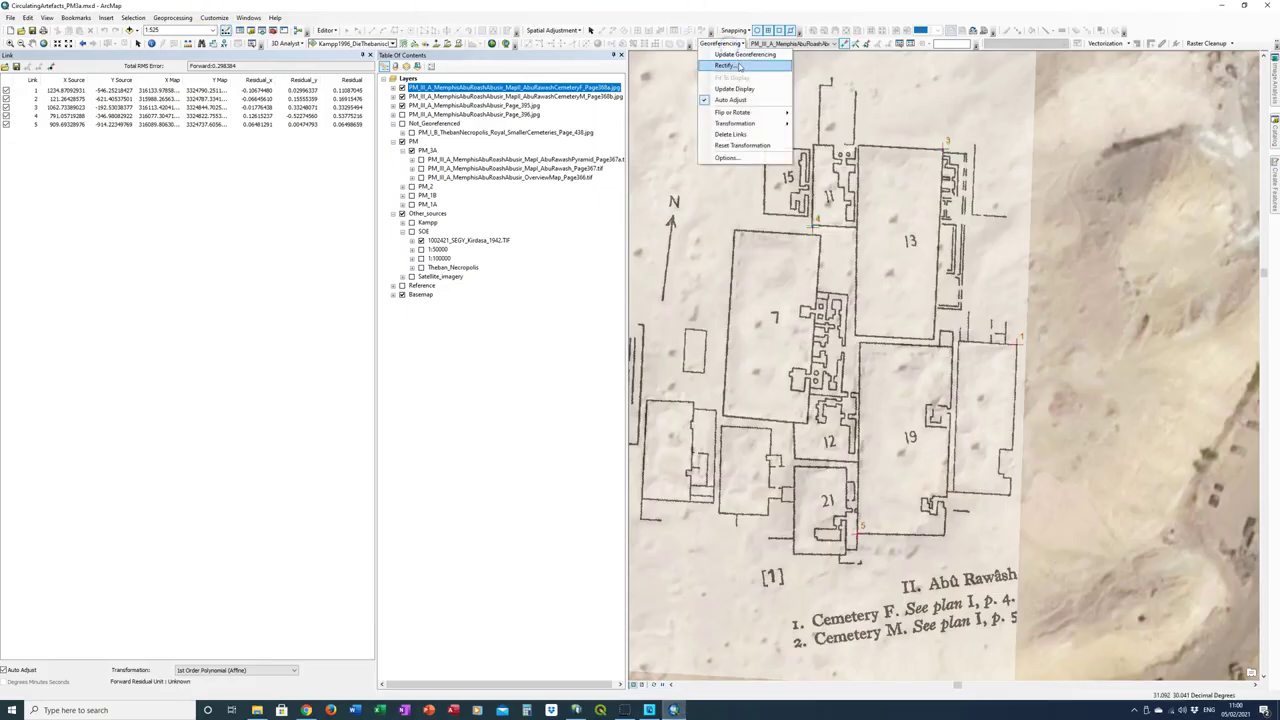
left_click(740, 66)
left_click(714, 122)
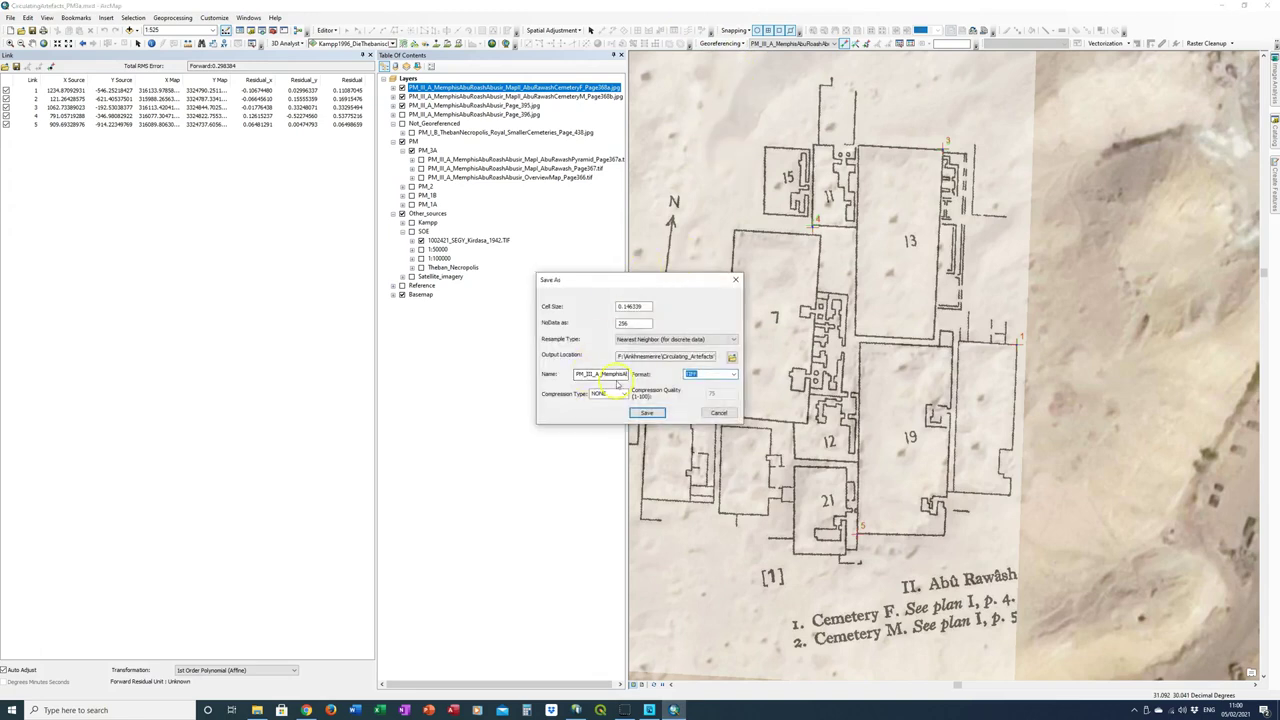
Step: Set the output location to the Georeferenced folder and save the TIFF _Page368a.tif
left_click(731, 357)
double_click(548, 302)
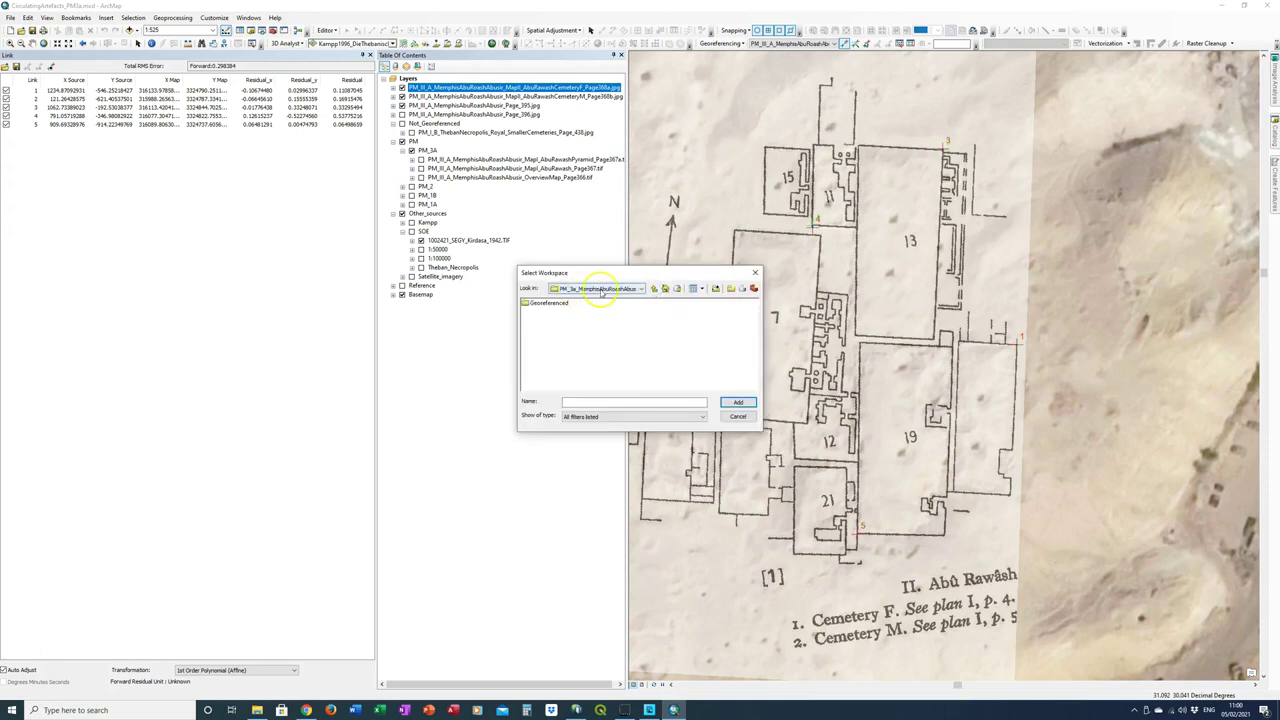
left_click(628, 290)
left_click(543, 304)
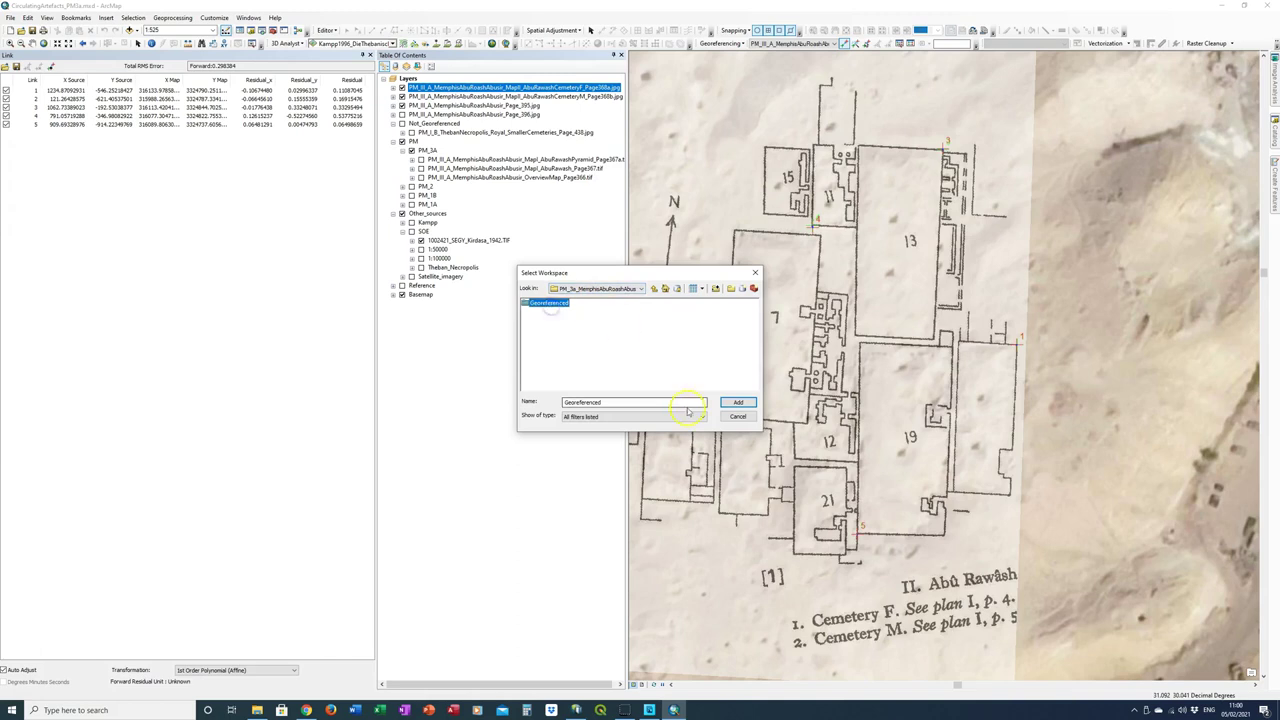
left_click(737, 402)
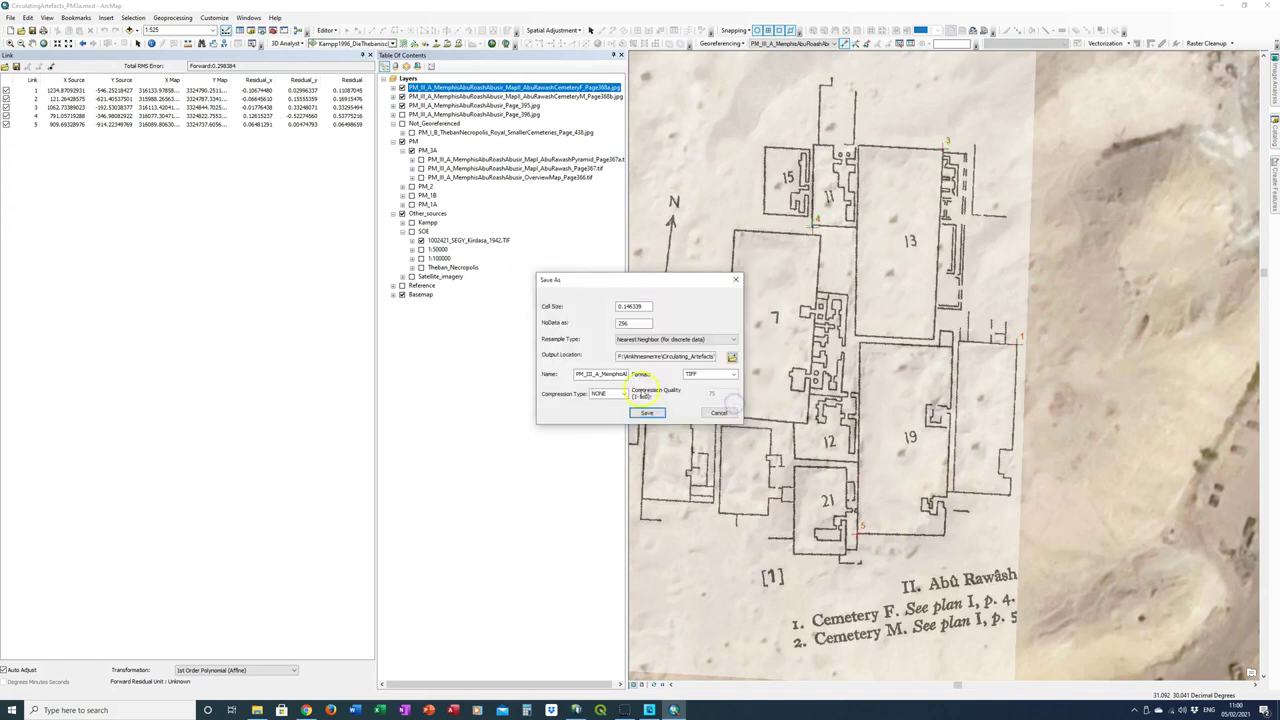
left_click(620, 373)
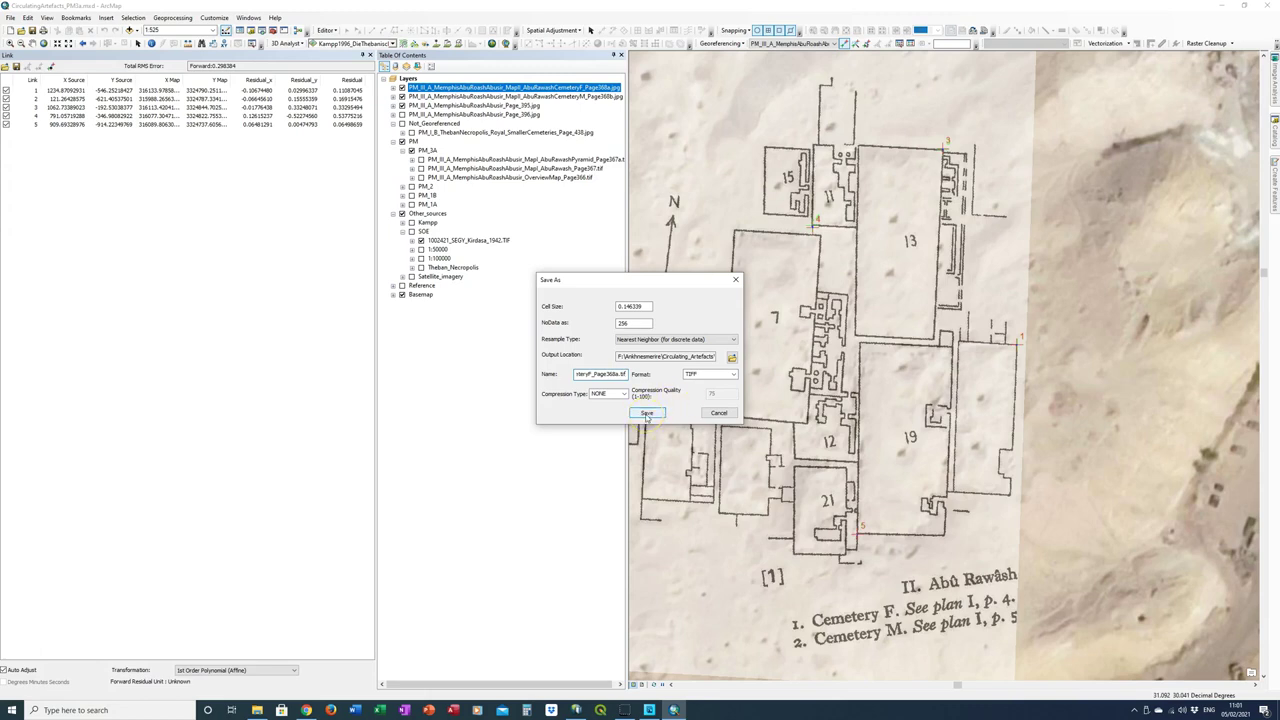
left_click(646, 414)
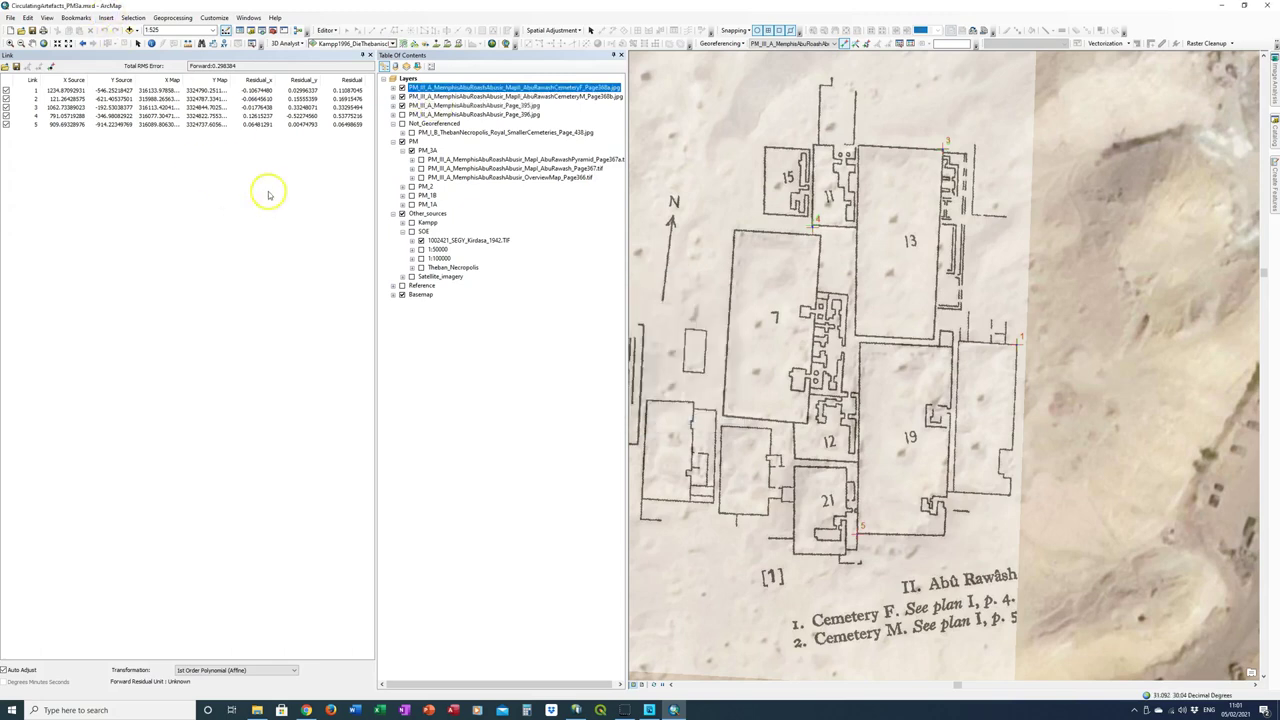
Step: Add CemeteryF_Page368a.tif from the Georeferenced folder and move it into the PM_3A group
left_click(135, 30)
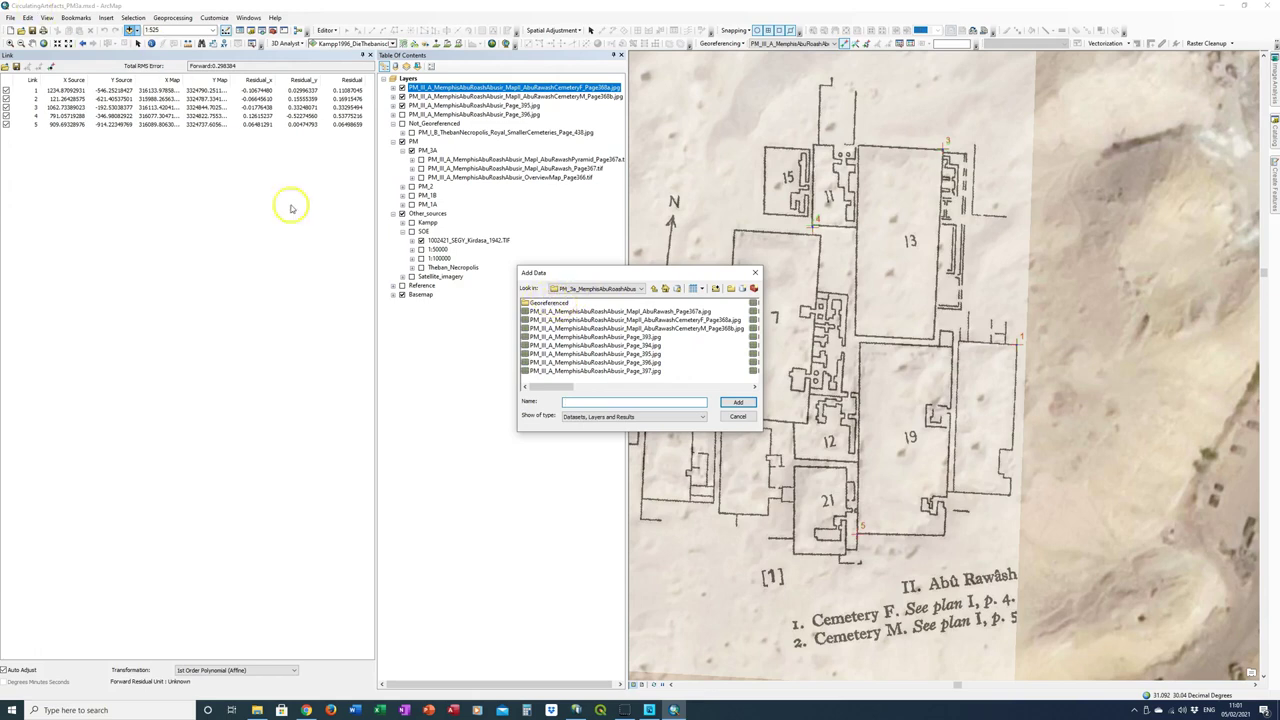
double_click(534, 302)
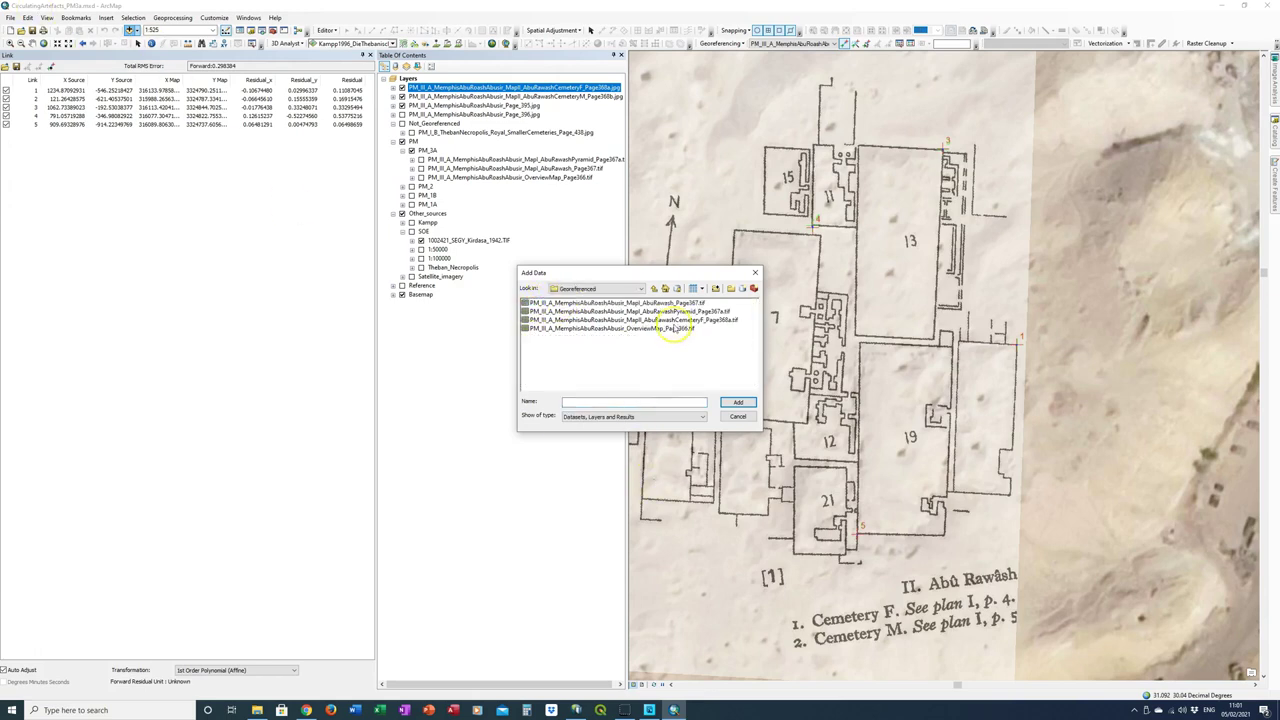
left_click(671, 320)
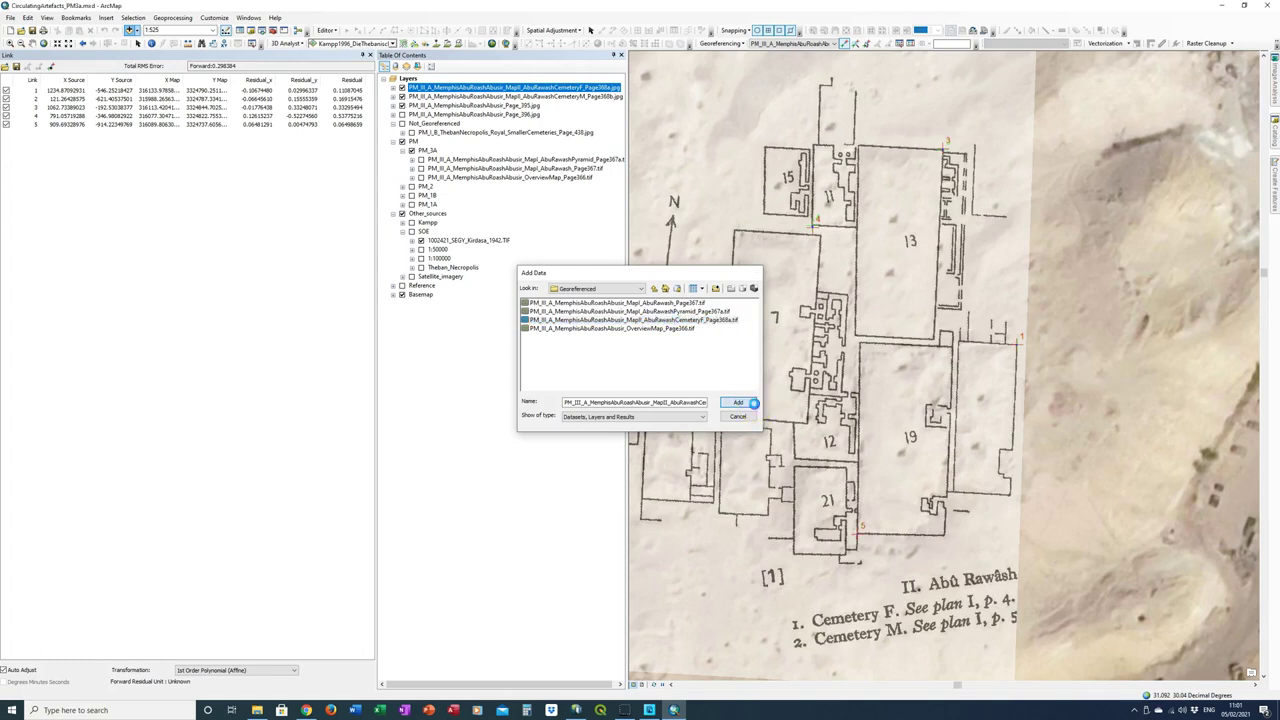
left_click(738, 402)
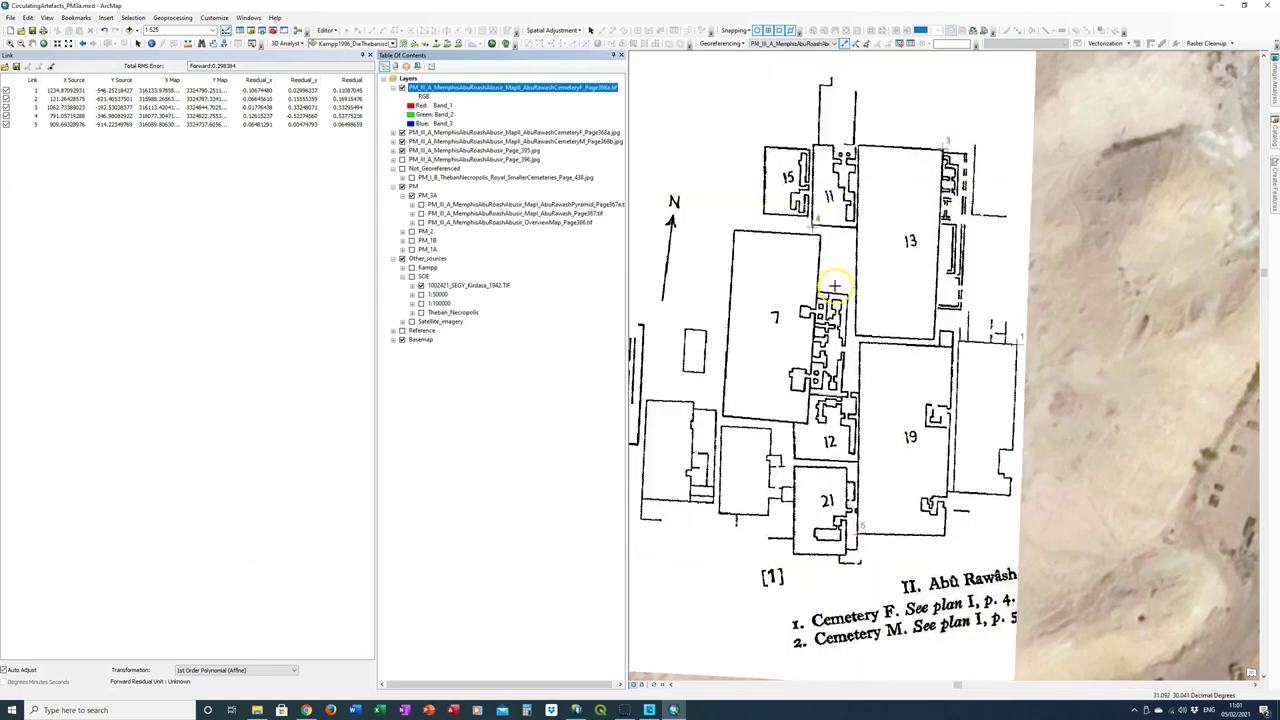
left_click(393, 88)
left_click_drag(430, 88, 448, 160)
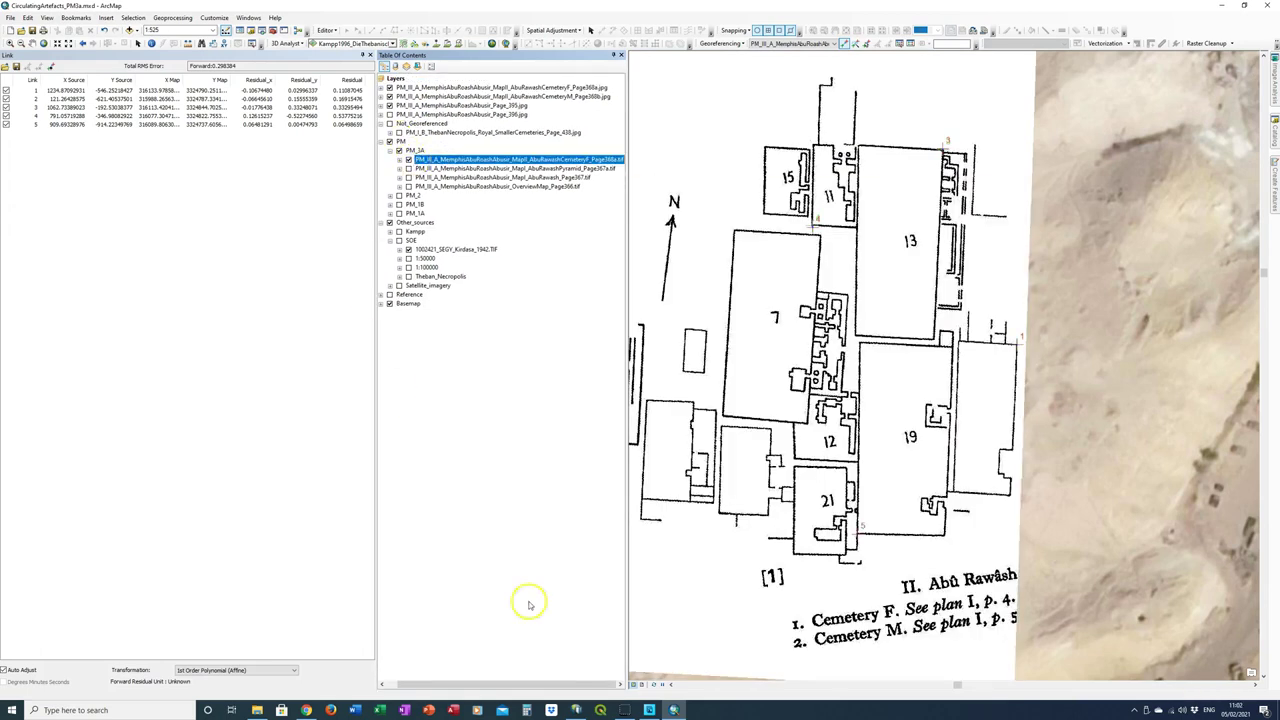
left_click_drag(455, 684, 395, 684)
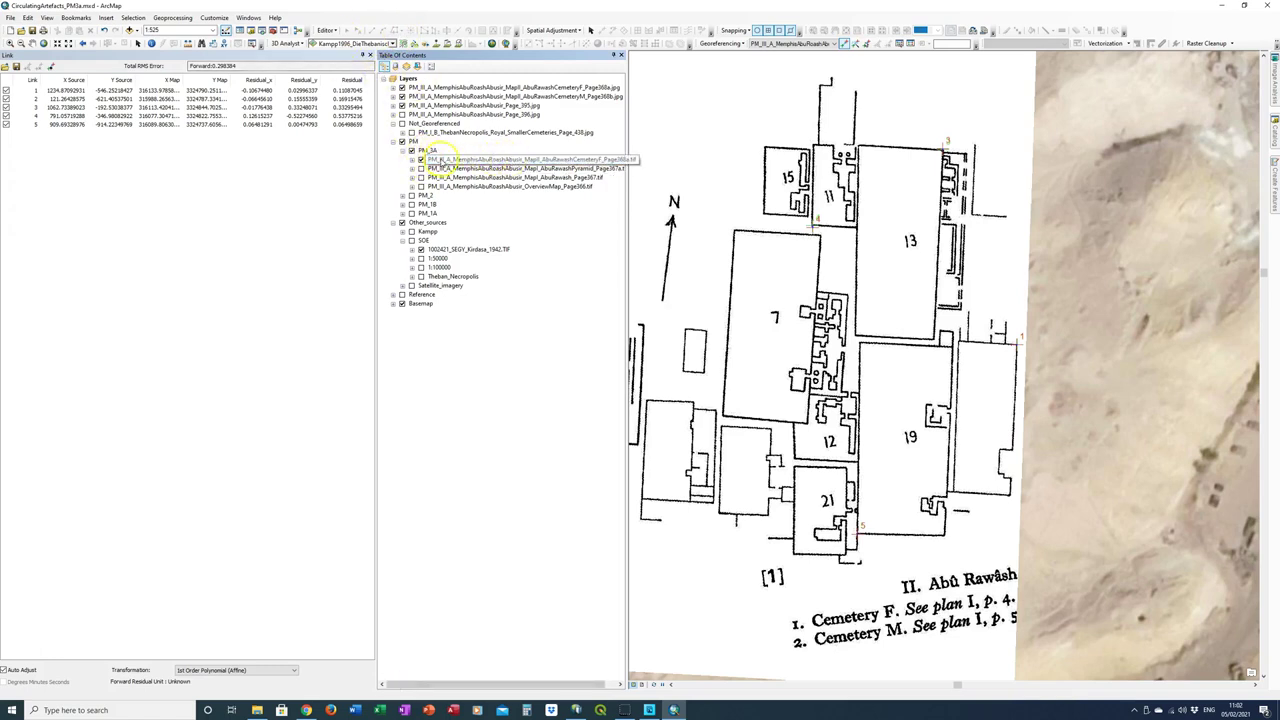
Step: Remove the original Cemetery F JPEG layer from the map and close the link table
left_click(446, 88)
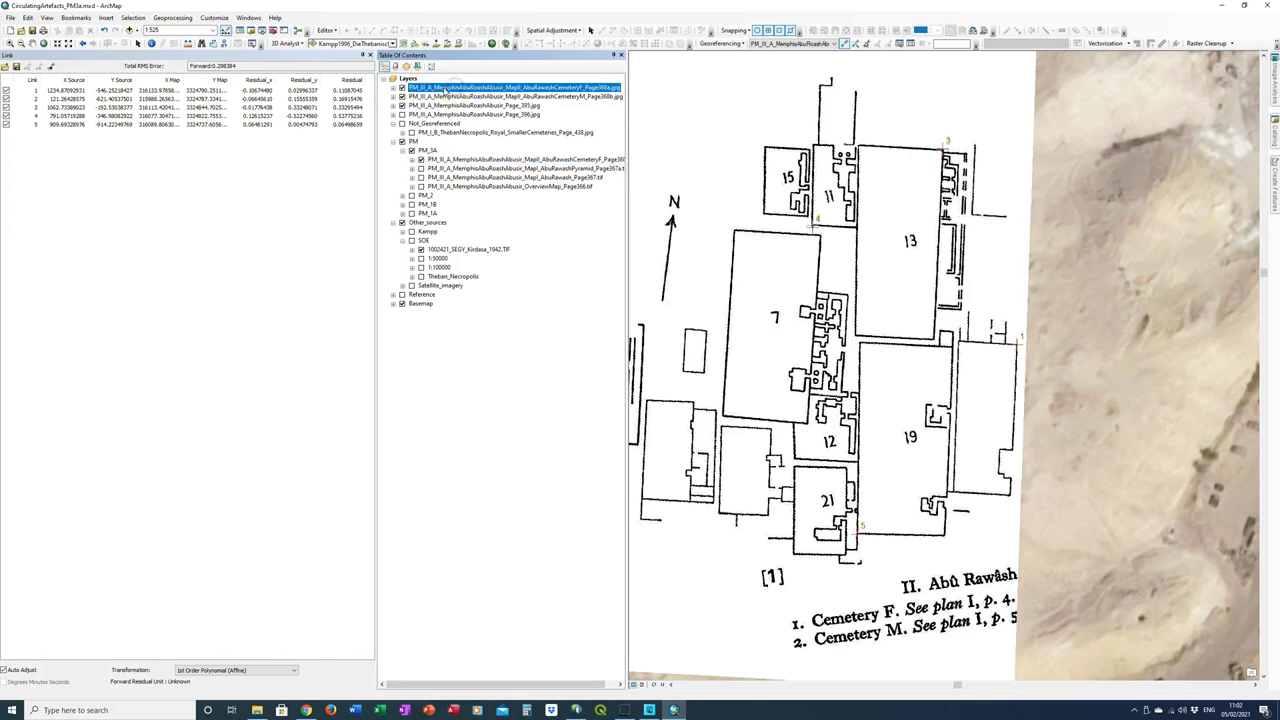
right_click(437, 90)
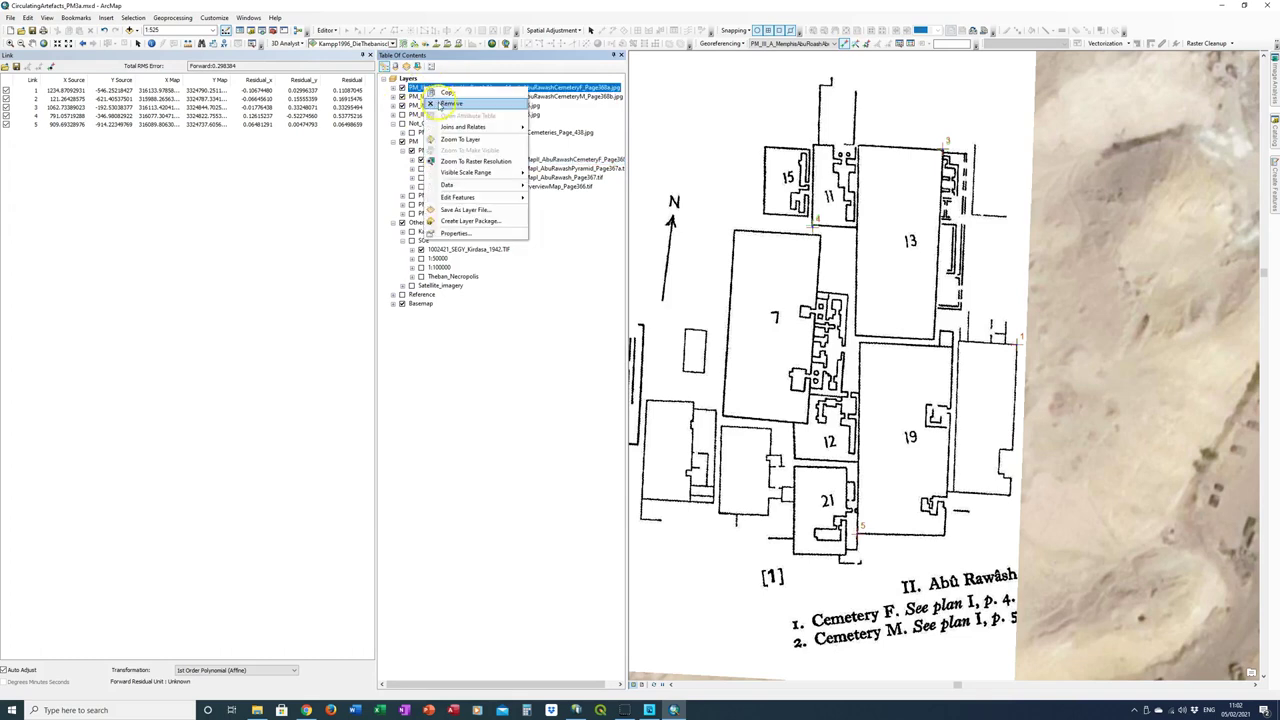
left_click(452, 107)
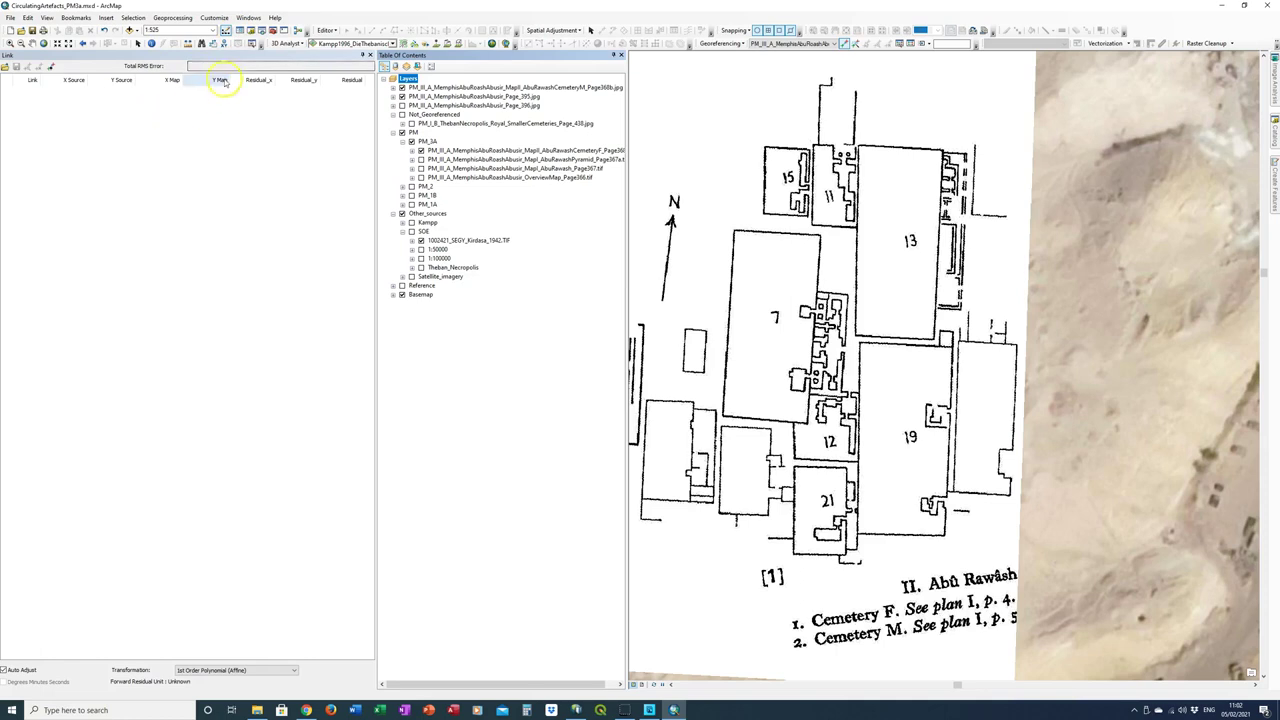
left_click(370, 56)
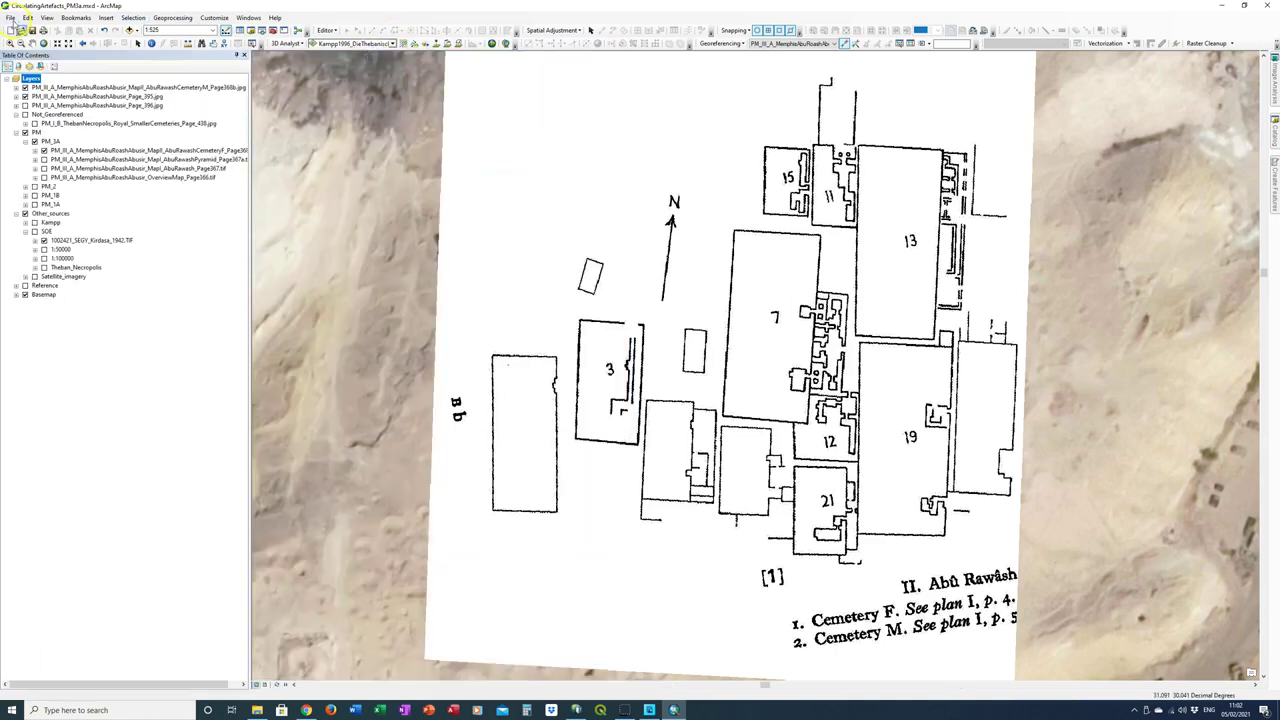